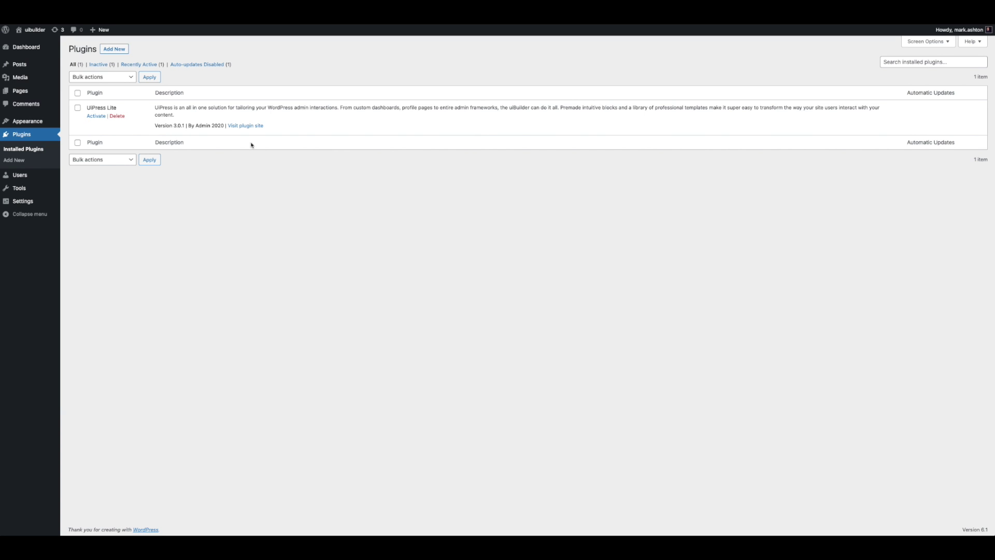
Step: Activate the UiPress Lite plugin and dismiss the activation notice
click(94, 117)
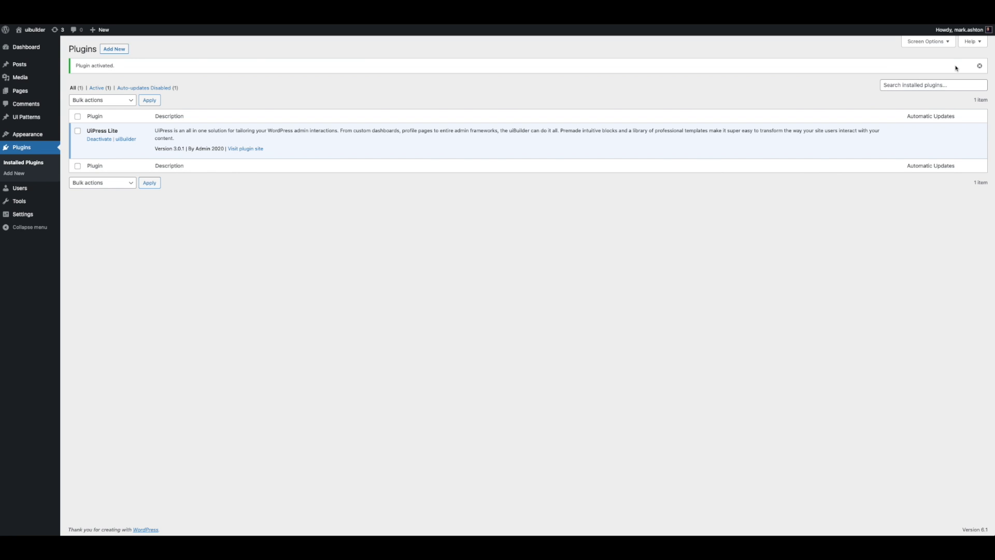
click(979, 66)
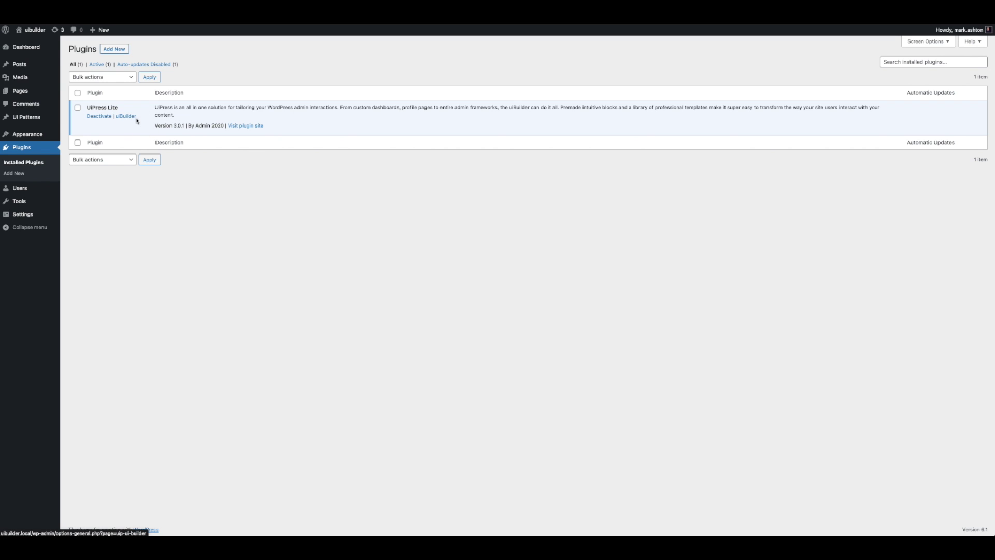
Step: Open the uiBuilder settings page and start a new template
mouse_move(40, 215)
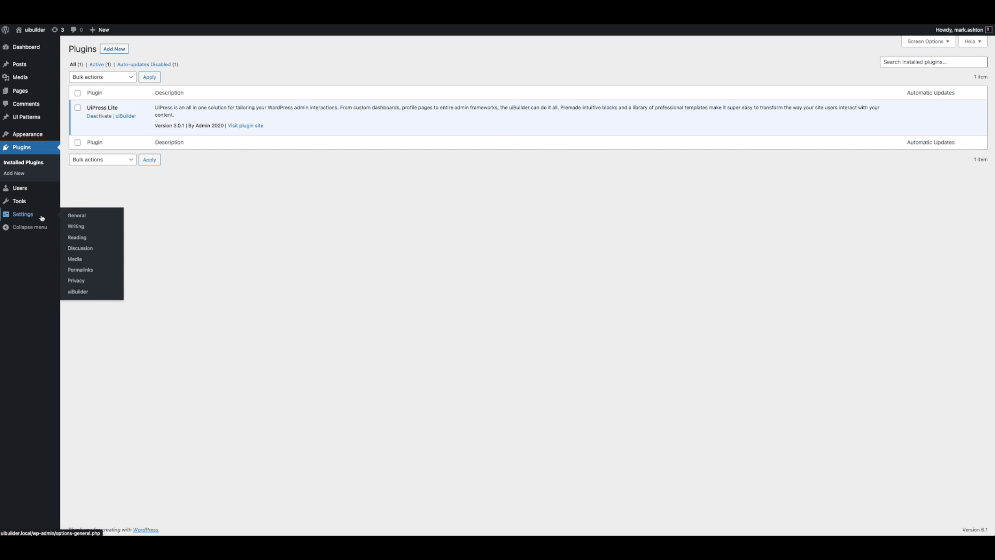
click(78, 292)
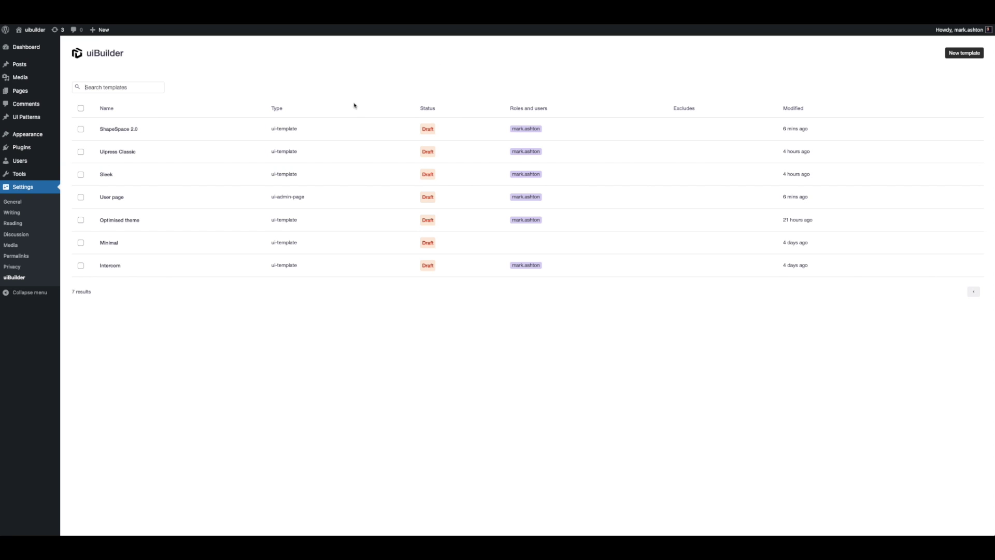
click(964, 54)
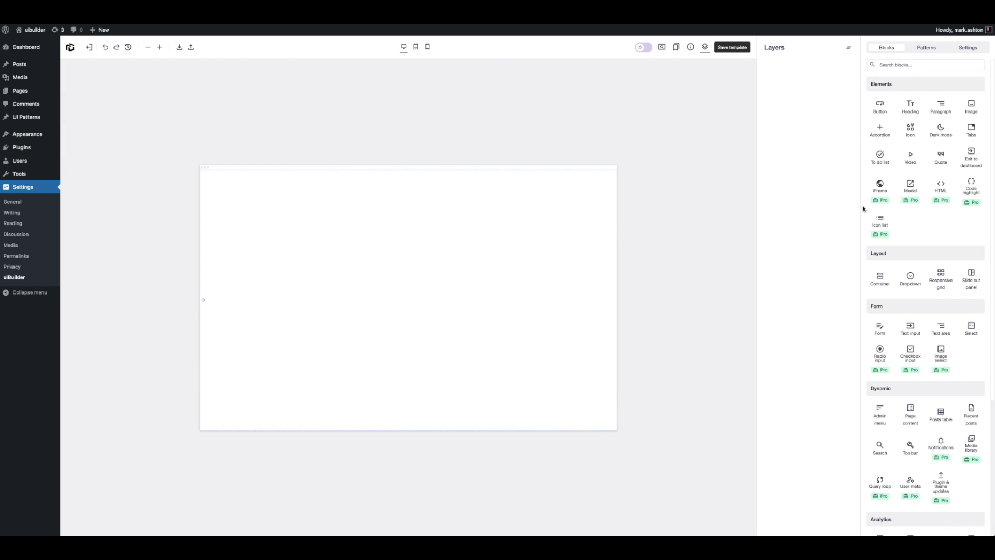
Step: Look through the available blocks, the patterns and the settings of the new template
scroll(896, 176, down, 3)
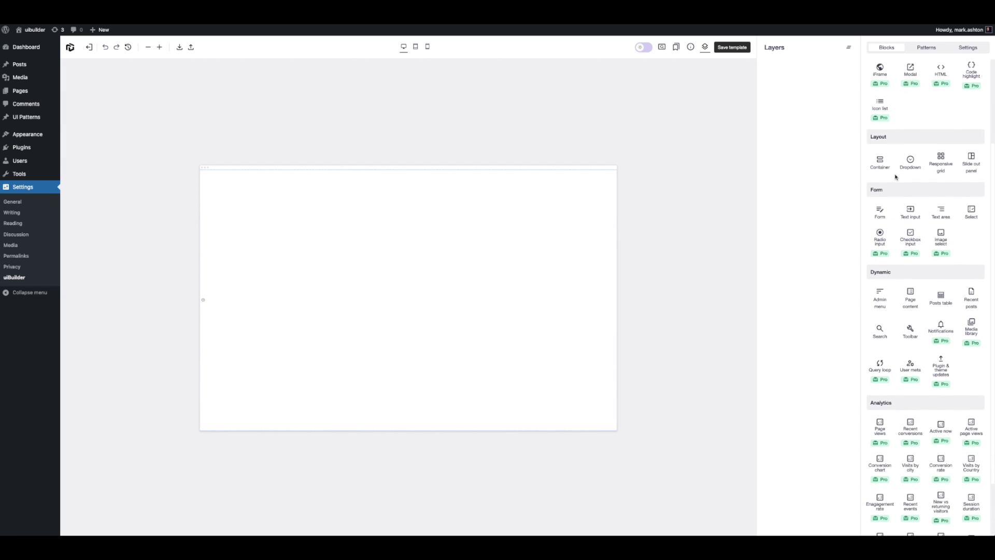
scroll(898, 180, up, 3)
click(922, 50)
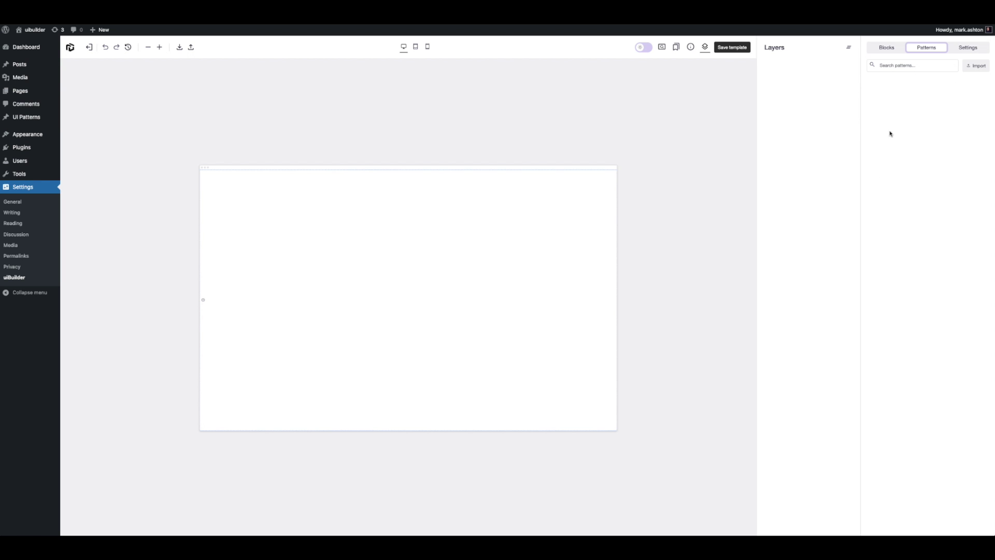
click(967, 46)
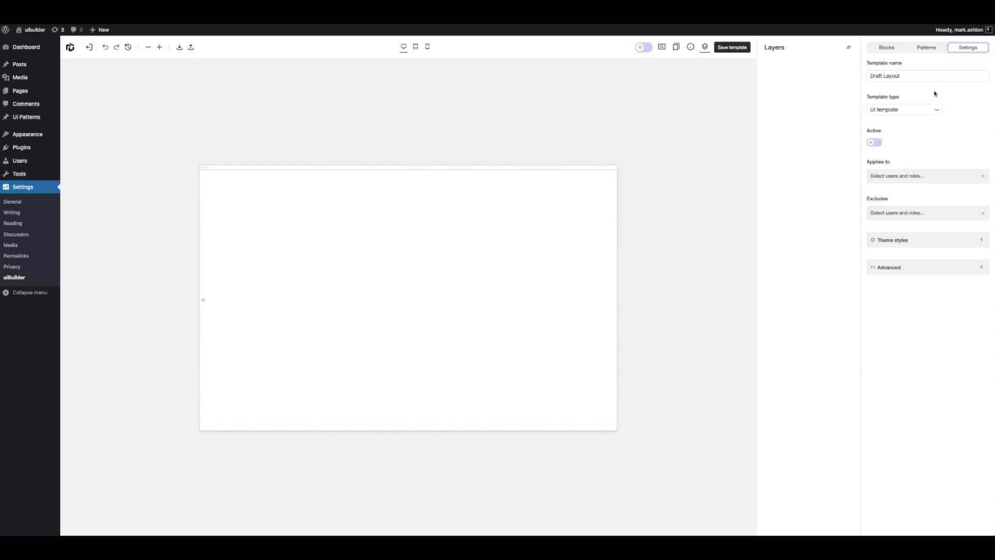
Step: Add a Container block to the empty template and select it for editing
click(882, 49)
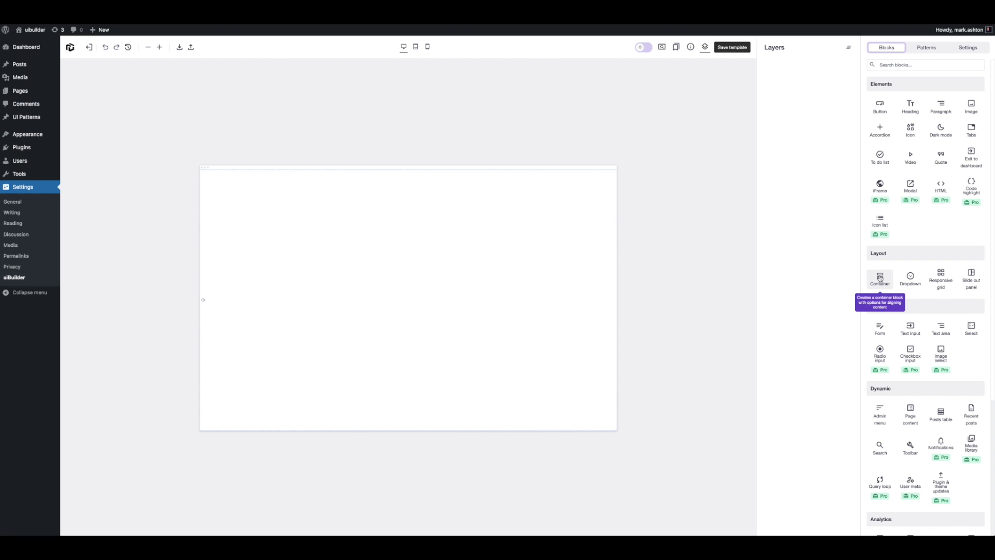
drag(879, 279, 312, 255)
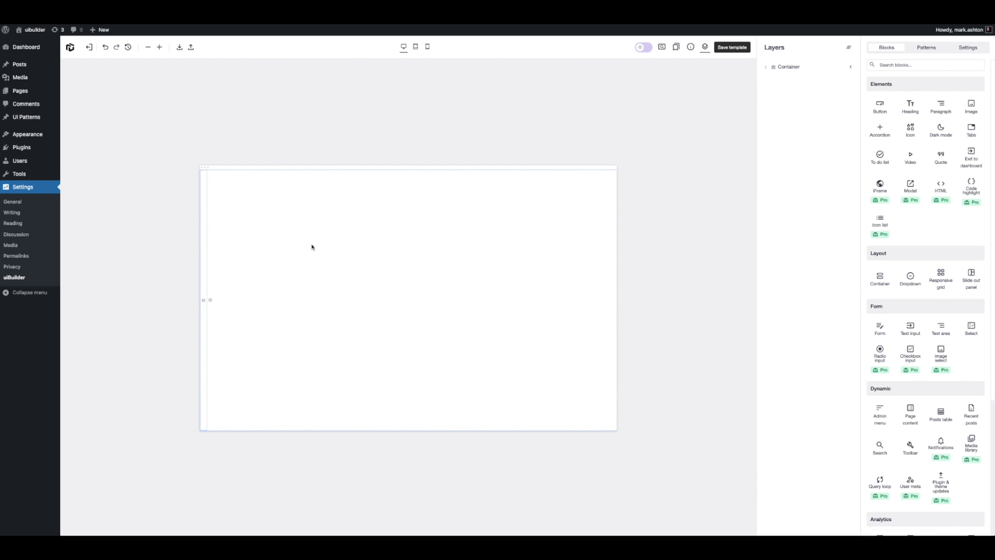
mouse_move(206, 212)
click(786, 67)
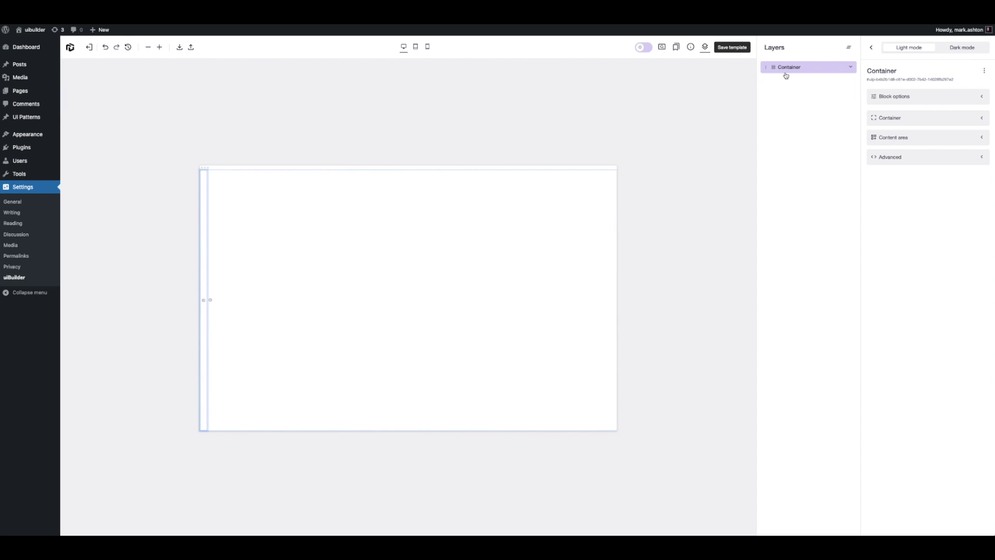
click(704, 48)
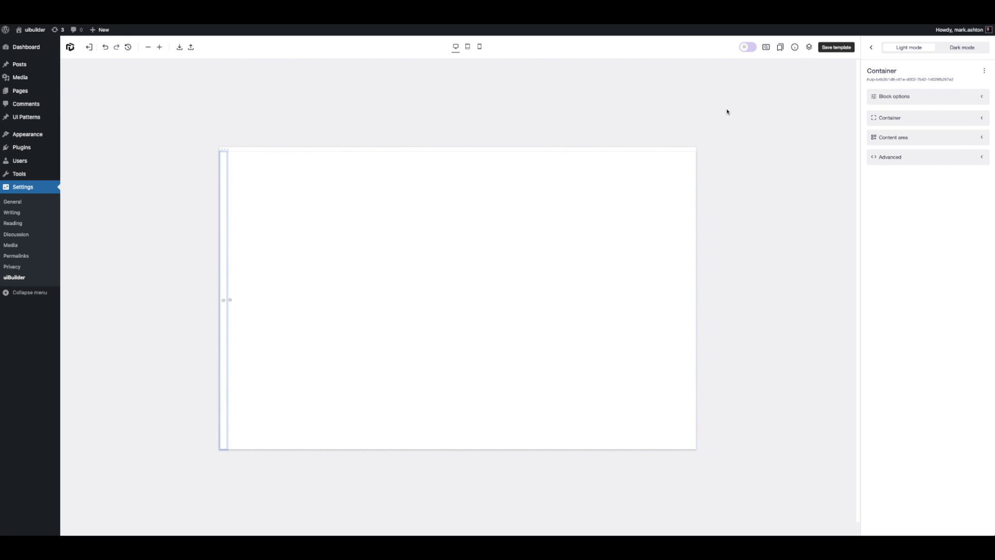
click(809, 47)
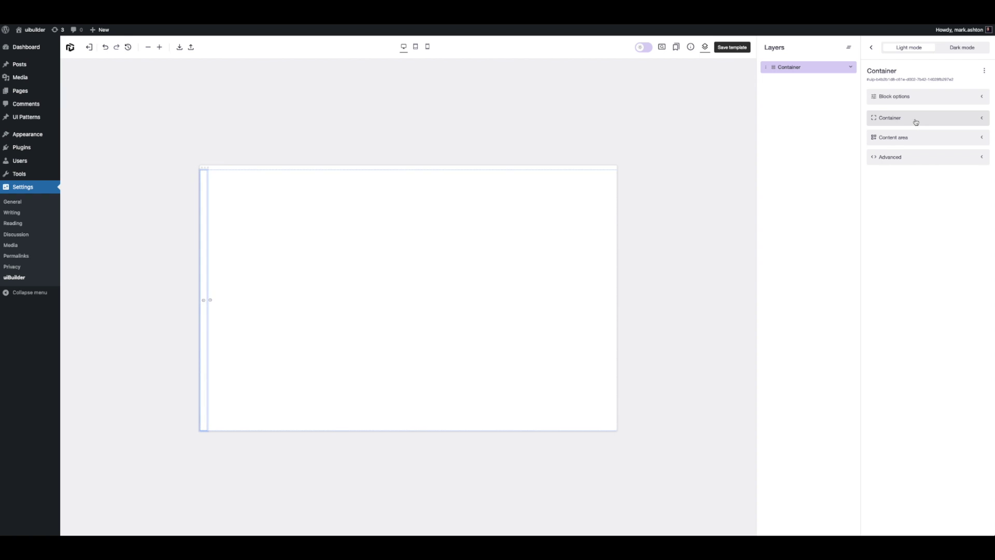
key(Delete)
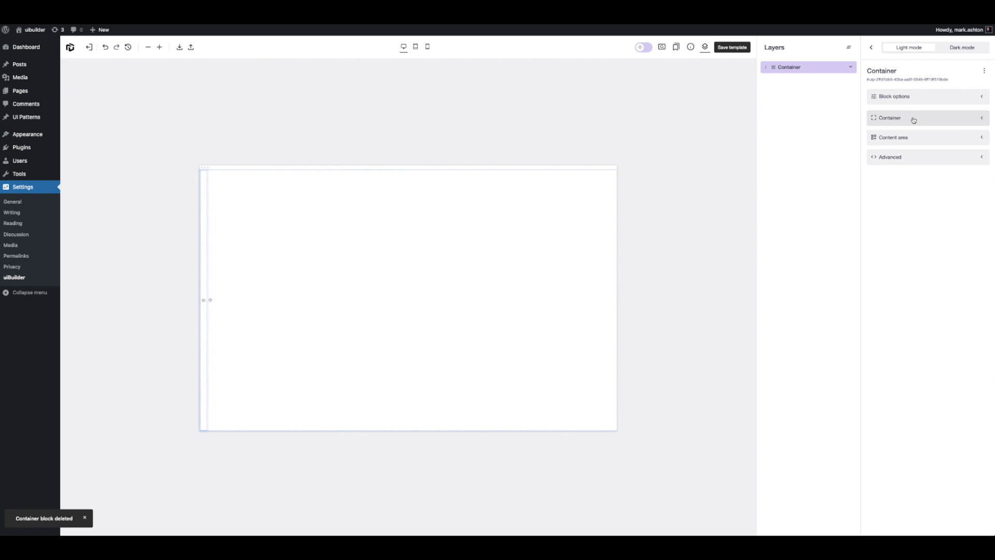
Step: Set the container's width to 250 px in its container dimensions
click(920, 118)
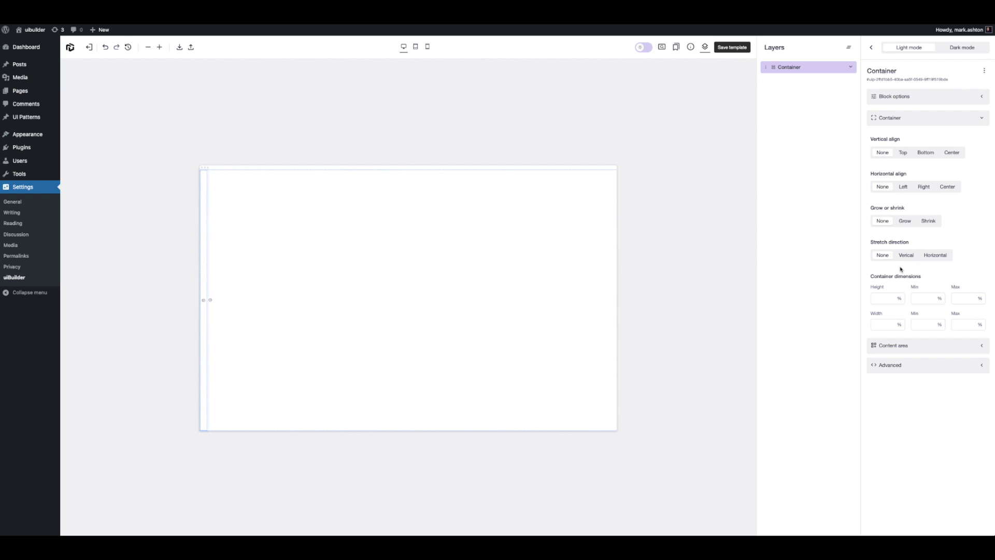
click(897, 324)
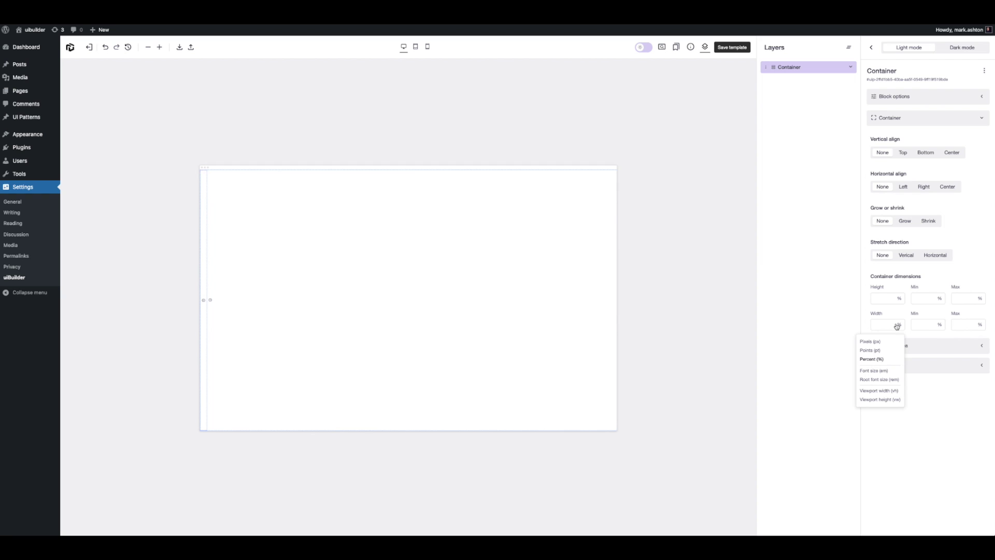
click(870, 341)
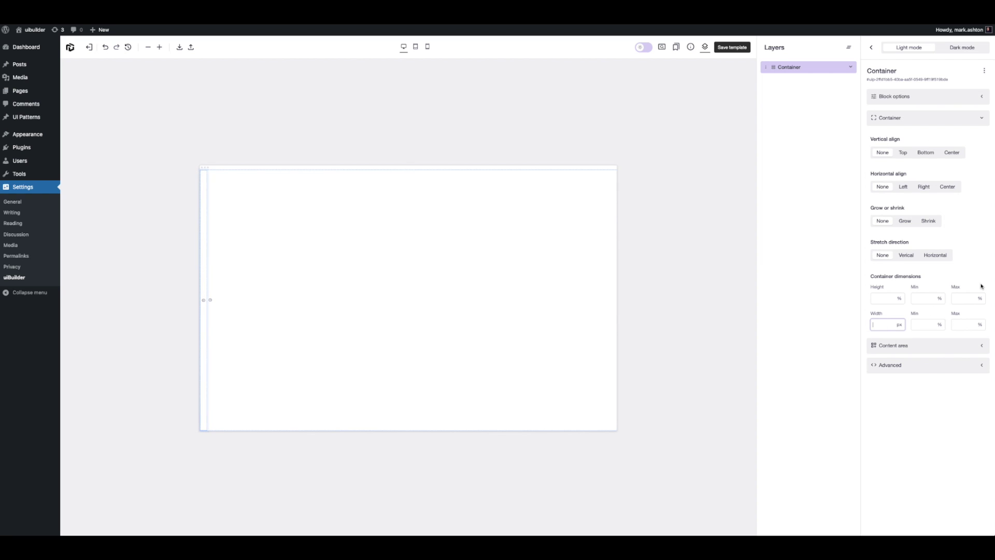
text(250)
Step: Set the width of the container's content area to 100%
click(929, 347)
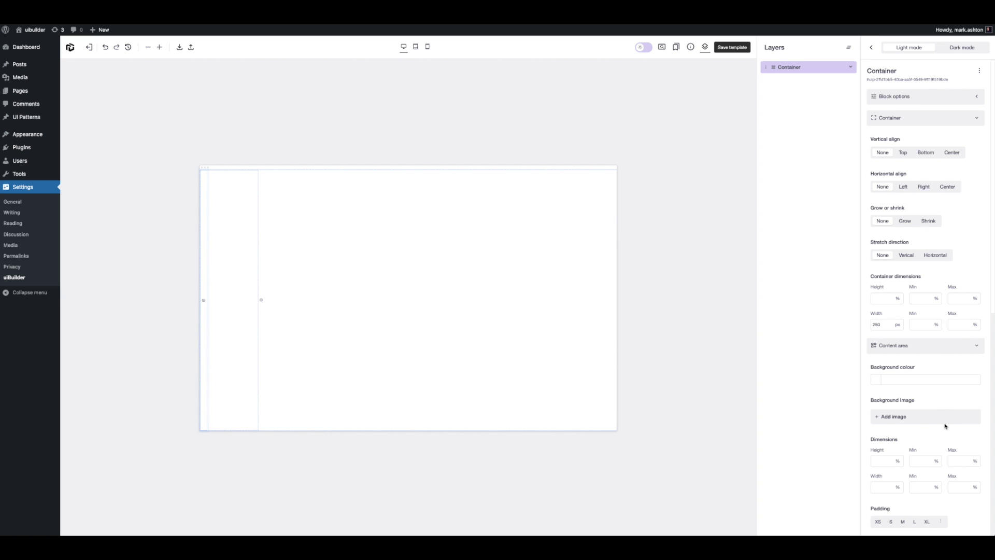
scroll(927, 419, down, 3)
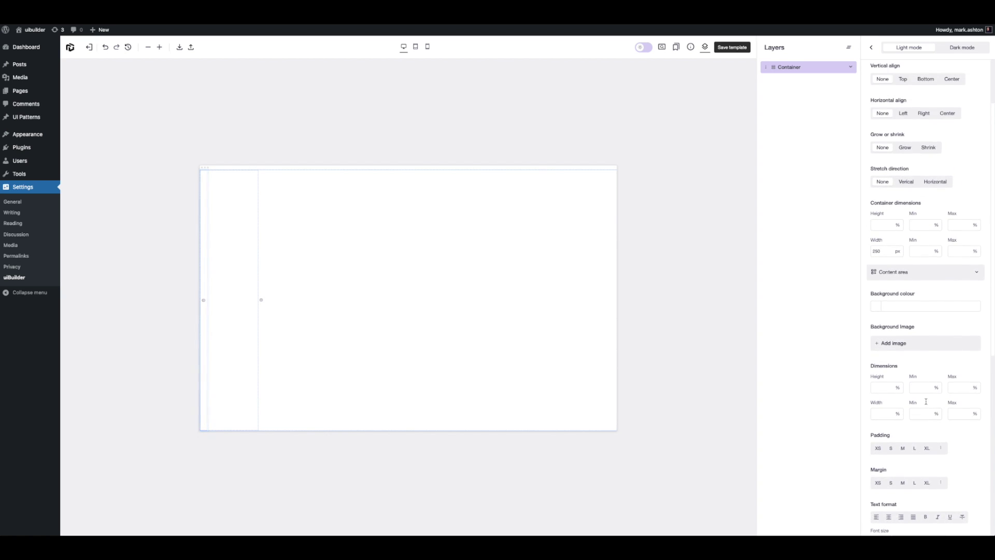
scroll(922, 404, up, 3)
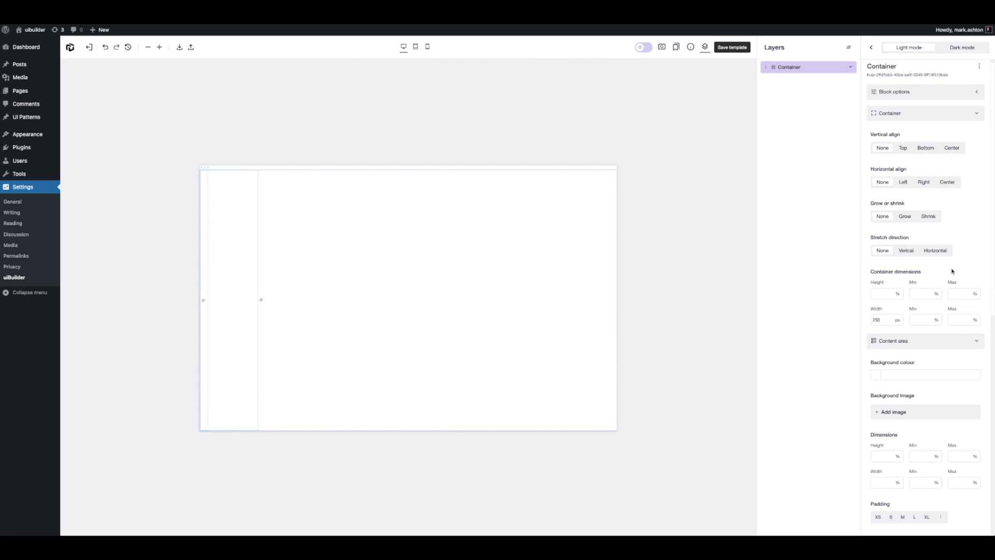
scroll(945, 286, down, 4)
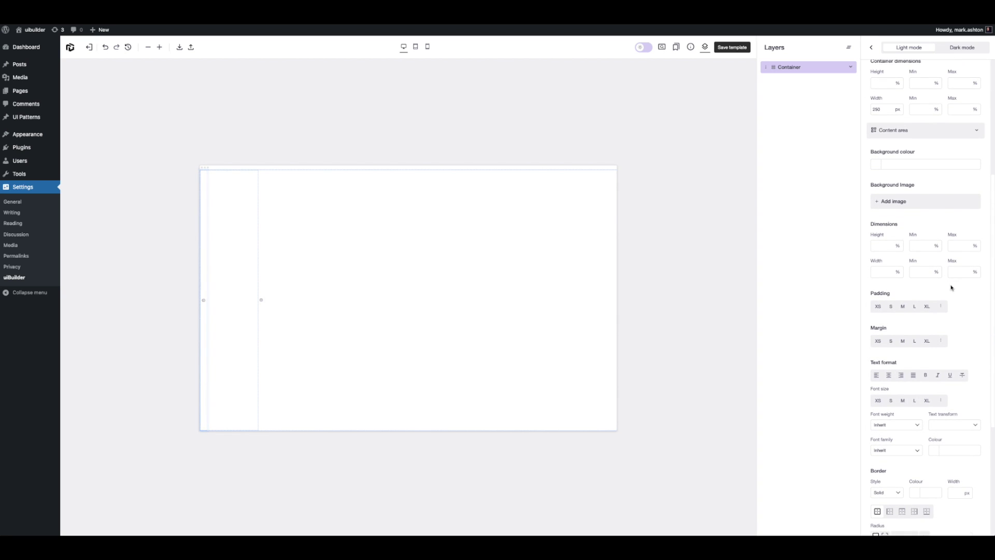
click(887, 266)
scroll(911, 129, up, 4)
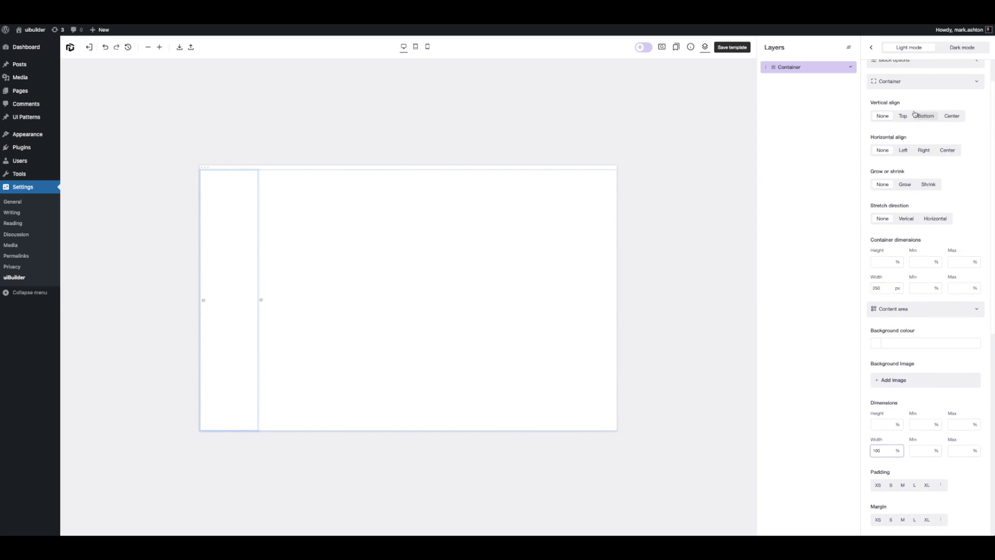
Step: Set the padding of the container's content area to L
scroll(920, 236, down, 5)
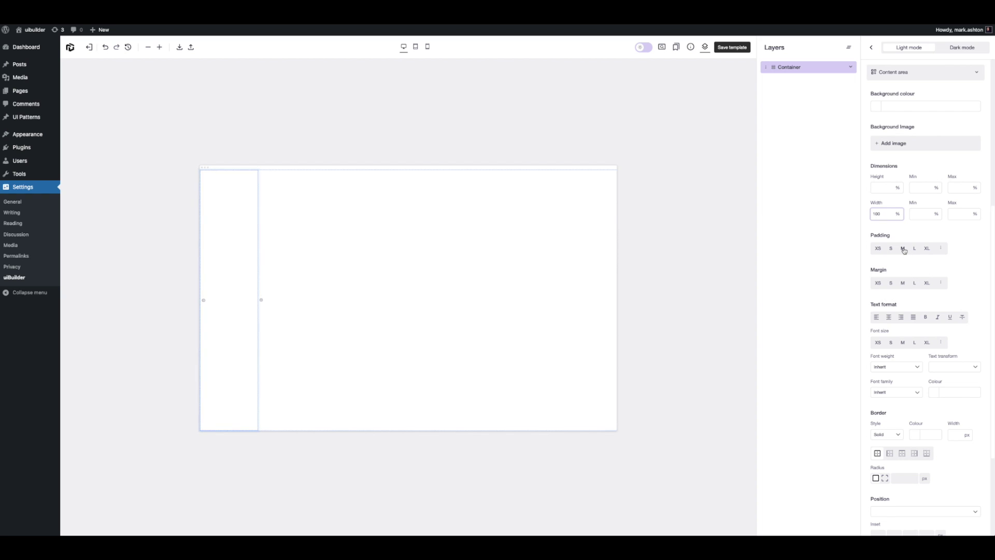
click(903, 249)
click(914, 248)
scroll(881, 207, up, 5)
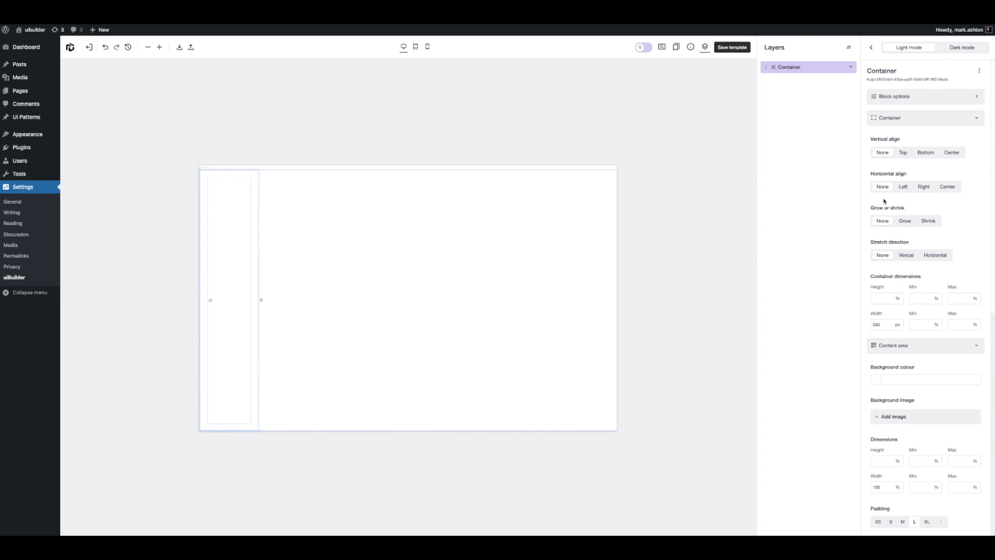
Step: Place an Admin menu block inside the container
click(870, 47)
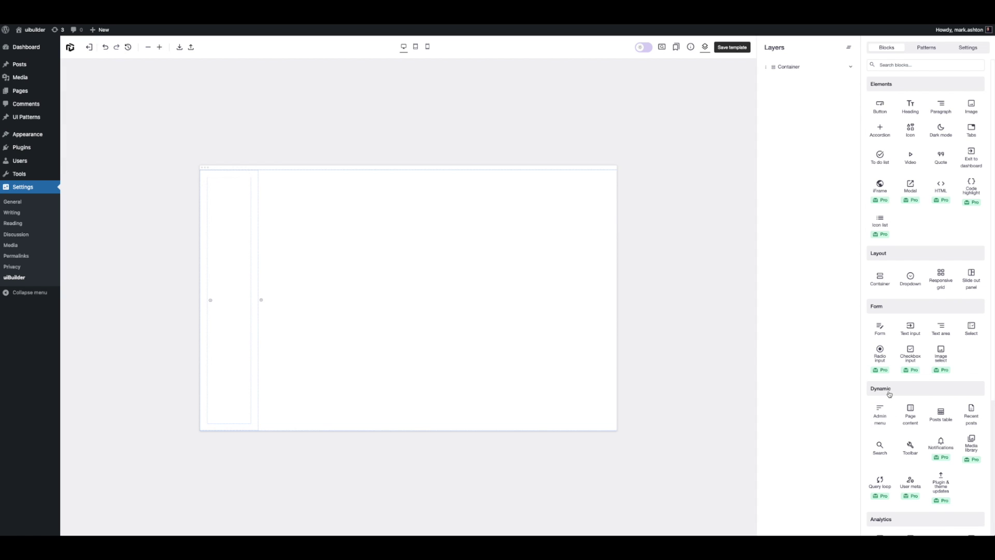
scroll(884, 411, down, 3)
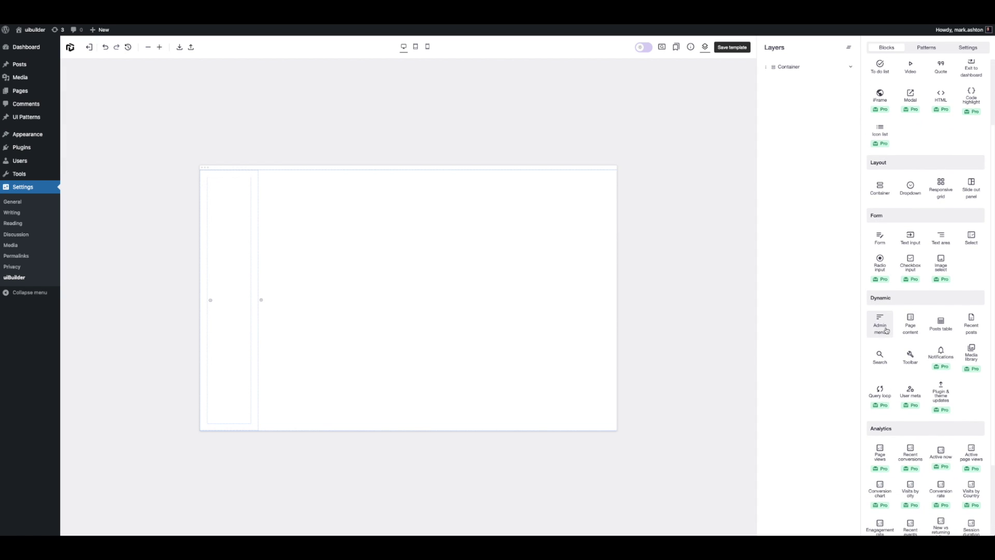
drag(880, 324, 816, 87)
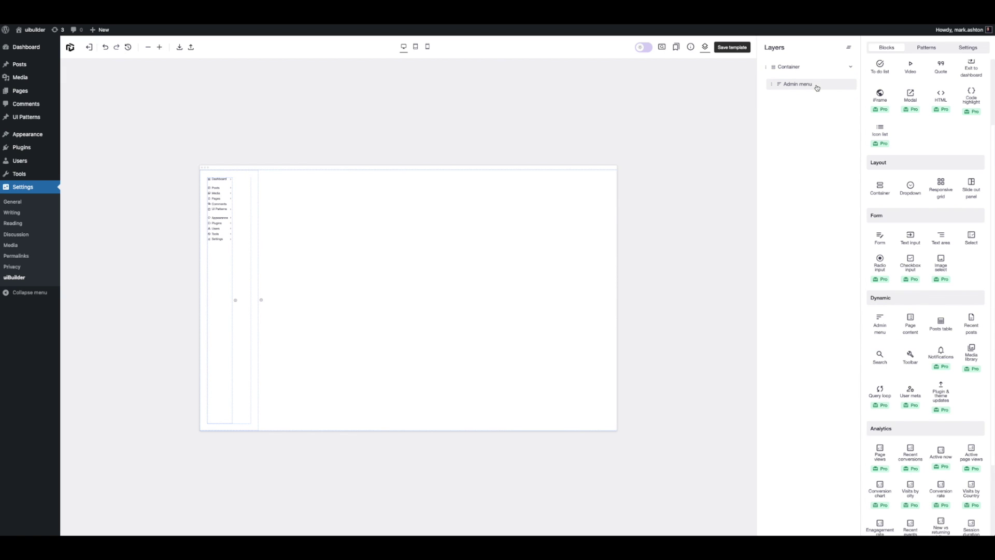
click(160, 47)
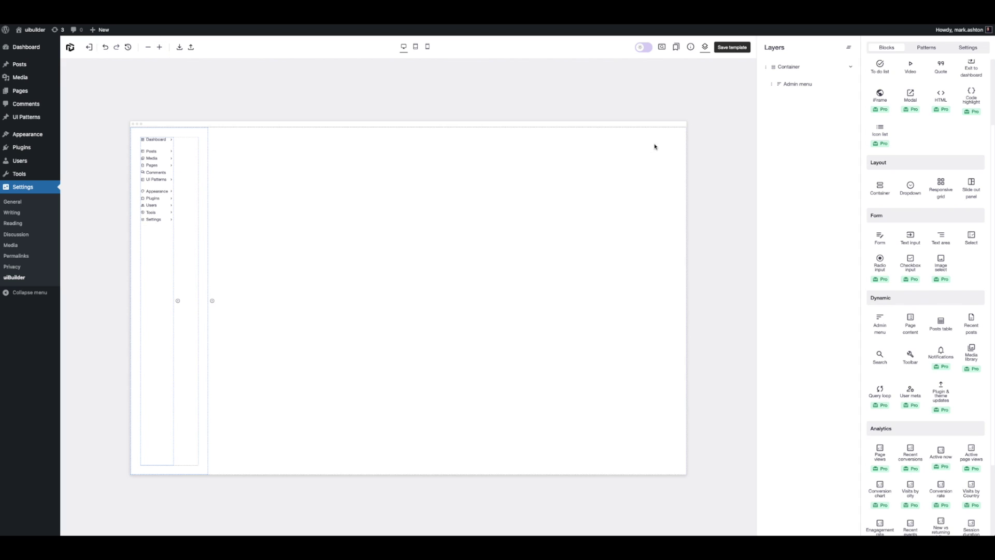
mouse_move(158, 146)
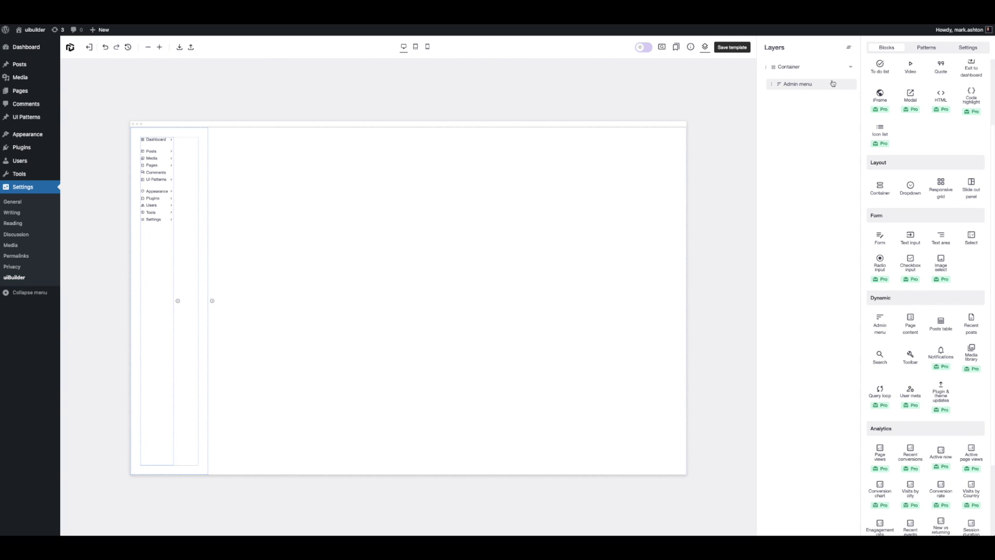
Step: Open the Admin menu block's options and preview its Posts submenu on the canvas, returning to the main menu
click(805, 85)
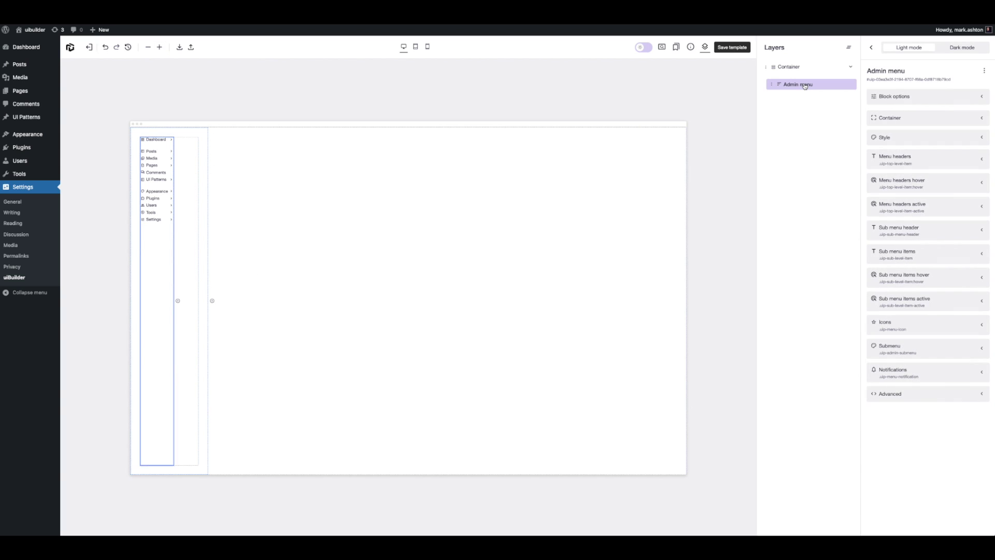
click(939, 99)
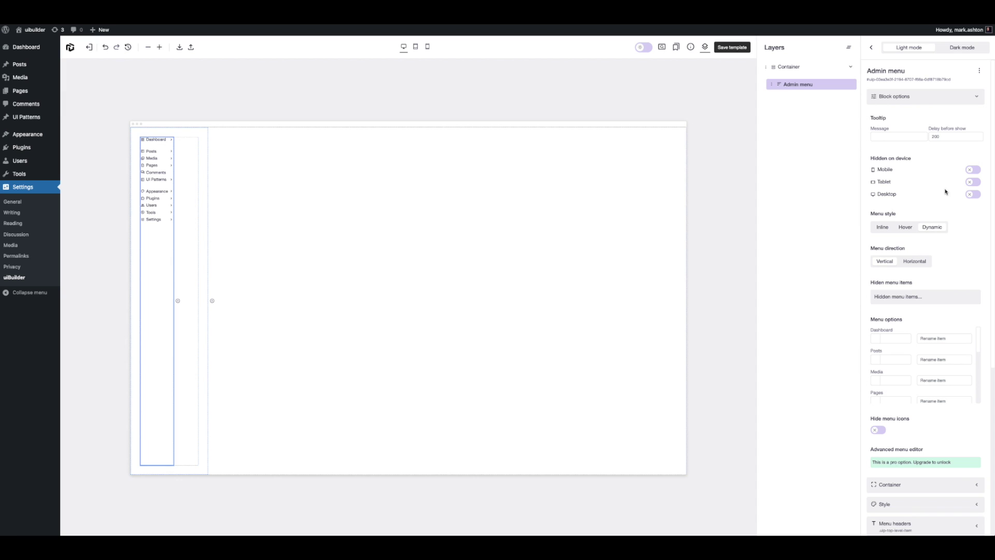
click(874, 134)
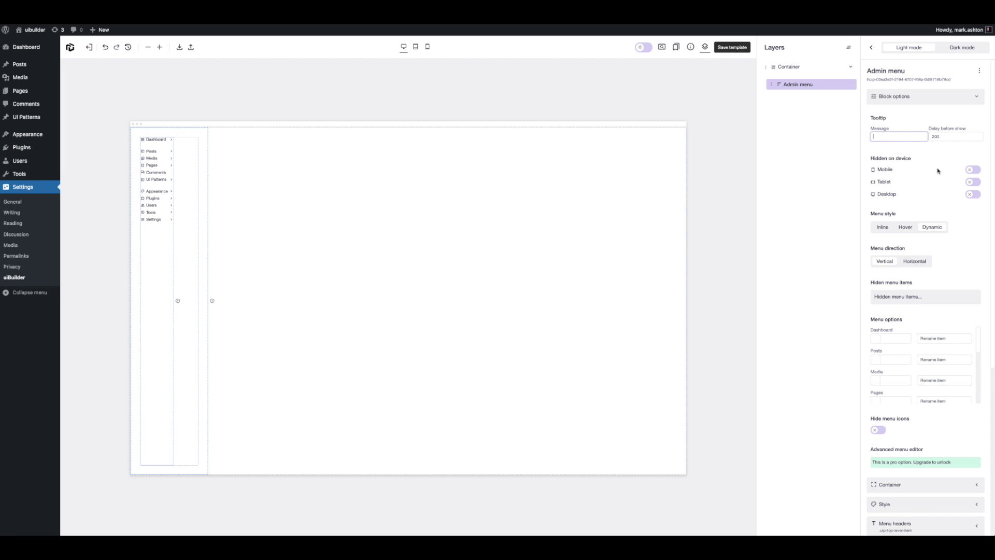
scroll(941, 196, down, 1)
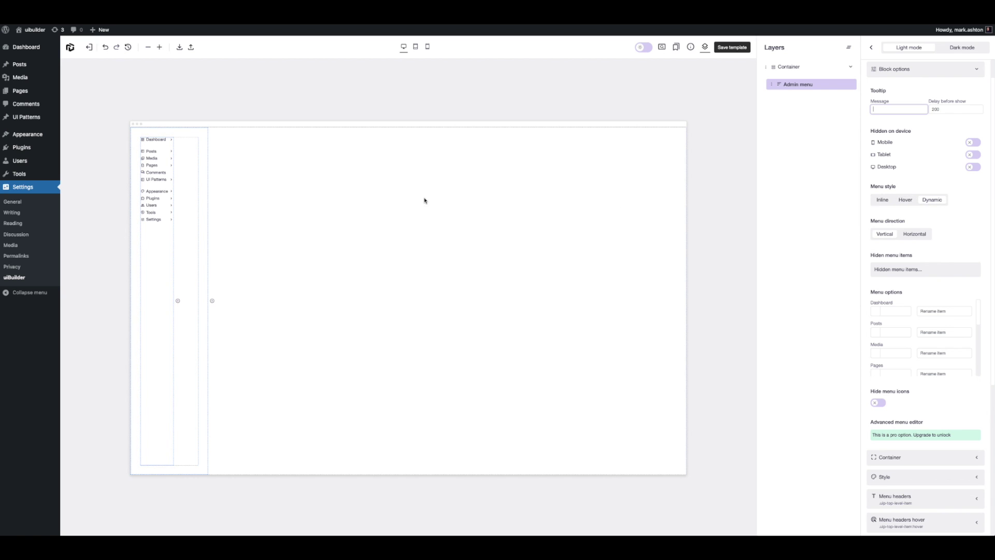
click(158, 153)
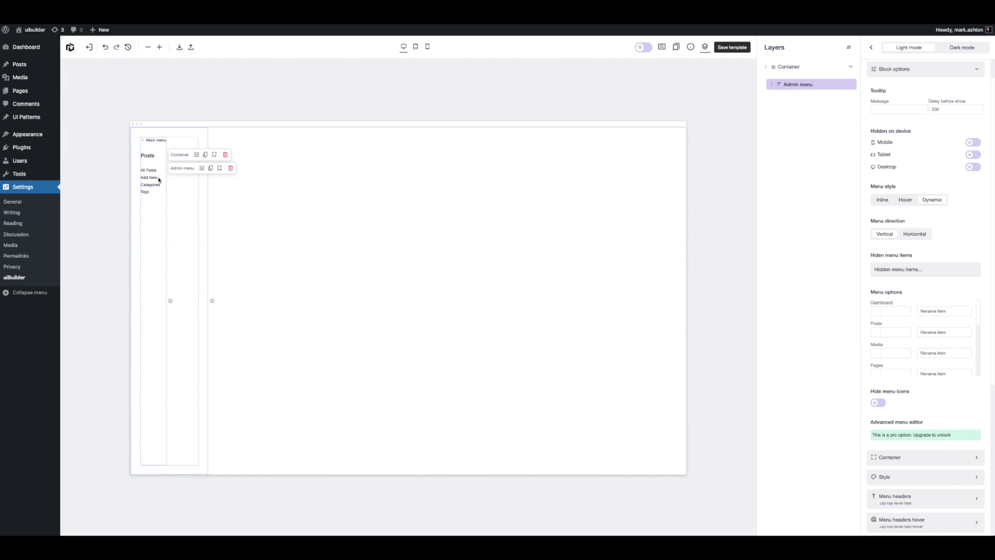
click(156, 141)
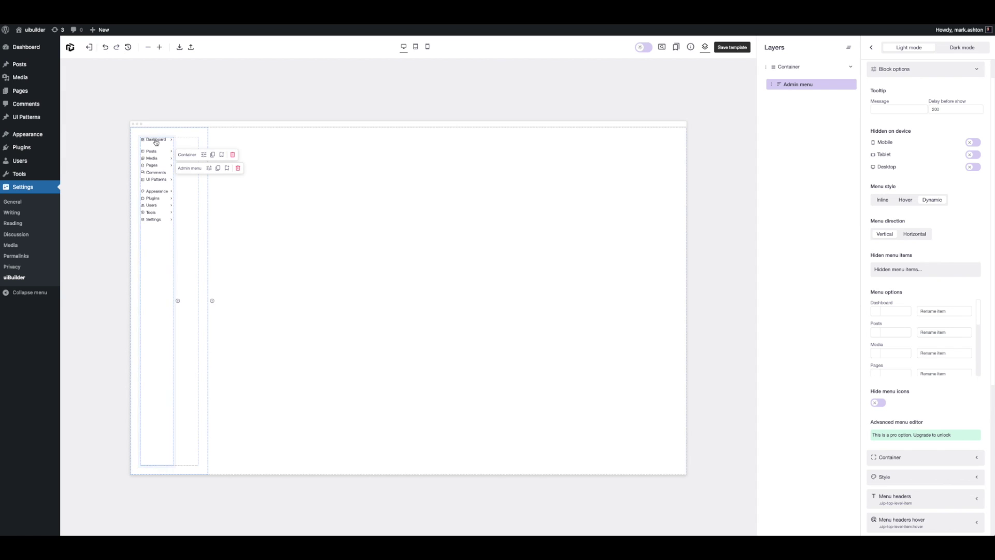
Step: Preview the Plugins submenu on the canvas and try the Hover menu style for the Admin menu block
click(152, 200)
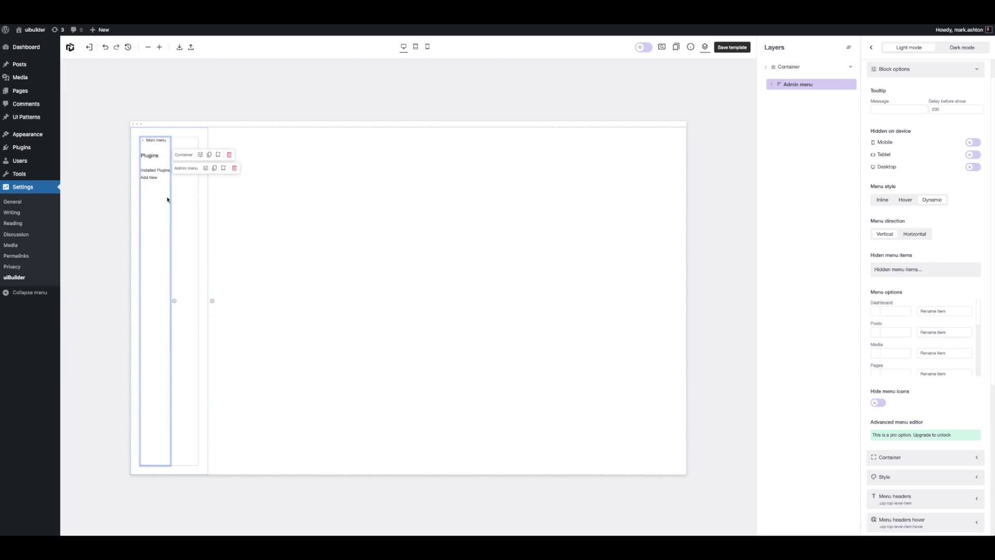
click(905, 201)
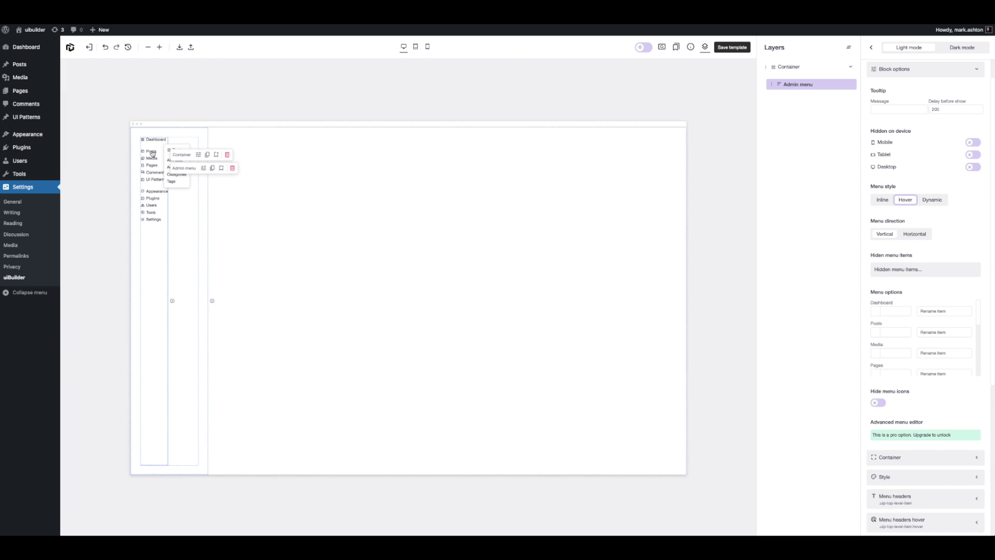
mouse_move(155, 182)
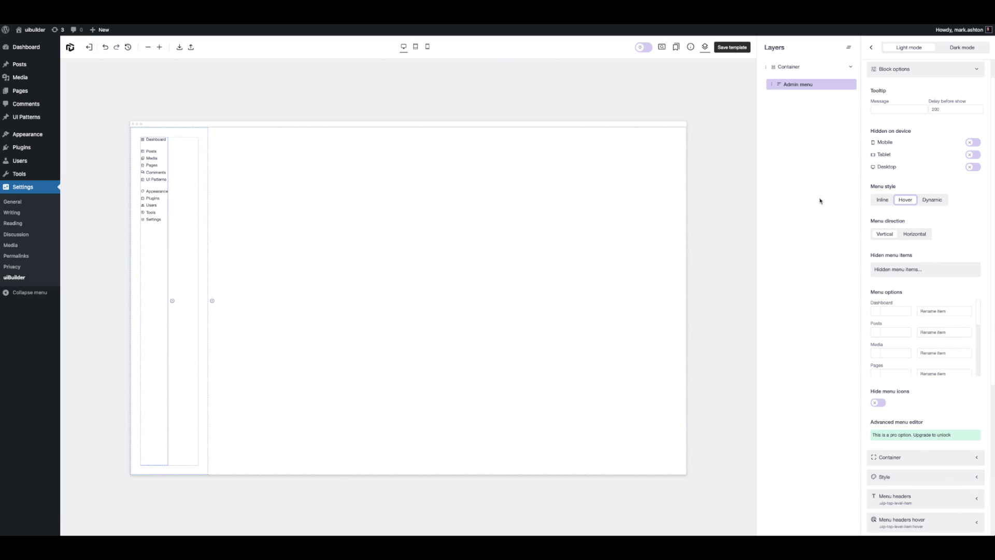
Step: Try the Inline menu style by expanding the Pages and Media submenus on the canvas, and return the Admin menu to Dynamic
click(883, 201)
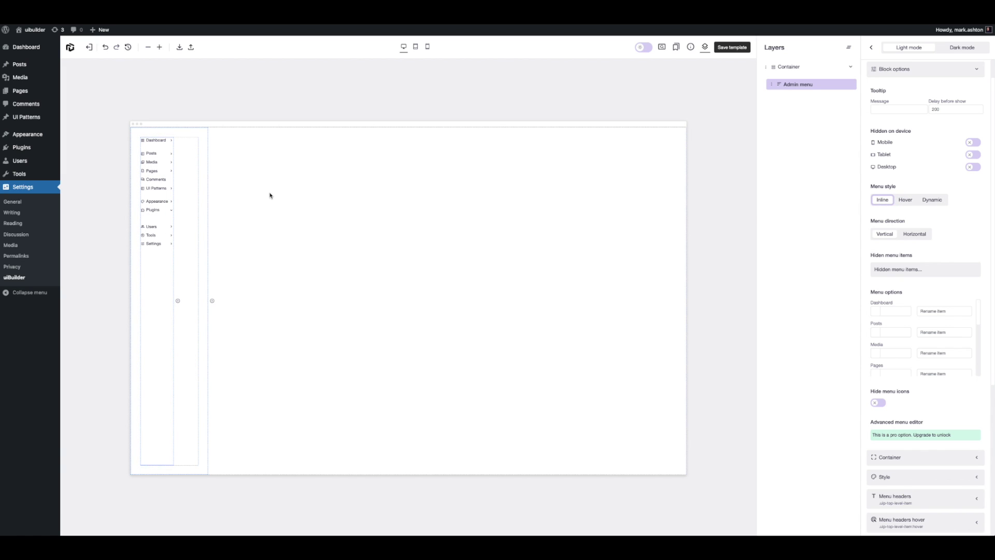
click(162, 172)
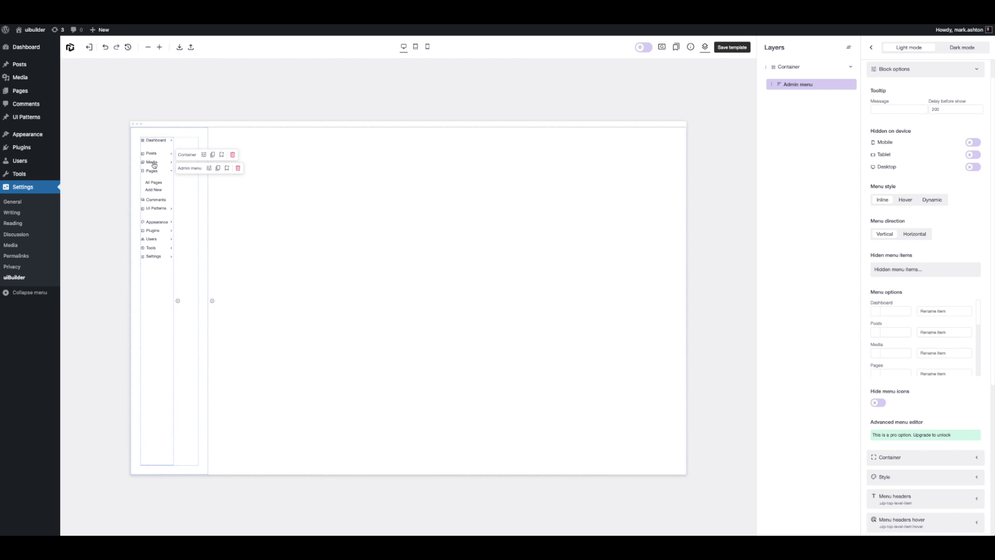
click(153, 163)
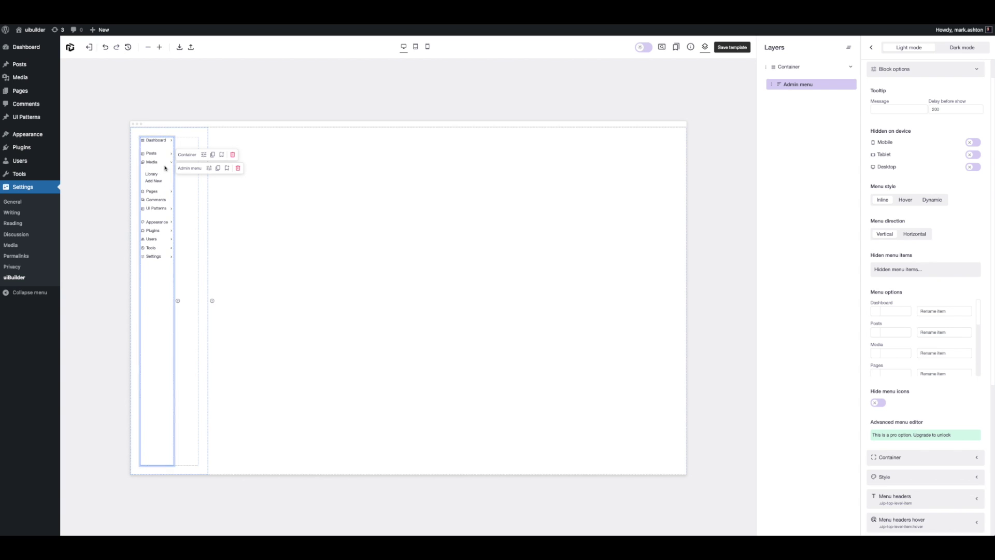
click(931, 201)
Step: Set the Admin menu block's container to Grow with a Horizontal stretch direction
scroll(947, 223, down, 5)
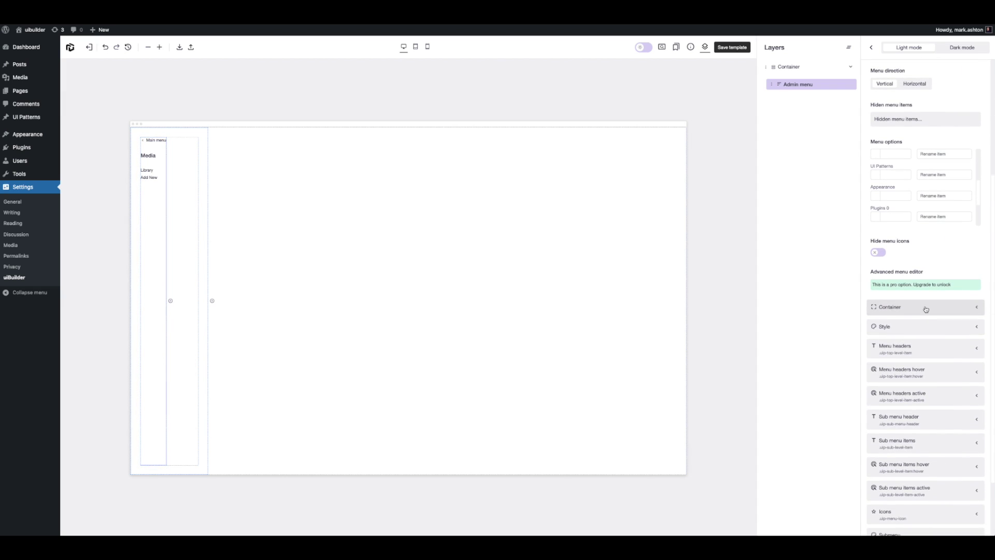
click(926, 309)
scroll(922, 307, down, 3)
scroll(901, 303, down, 1)
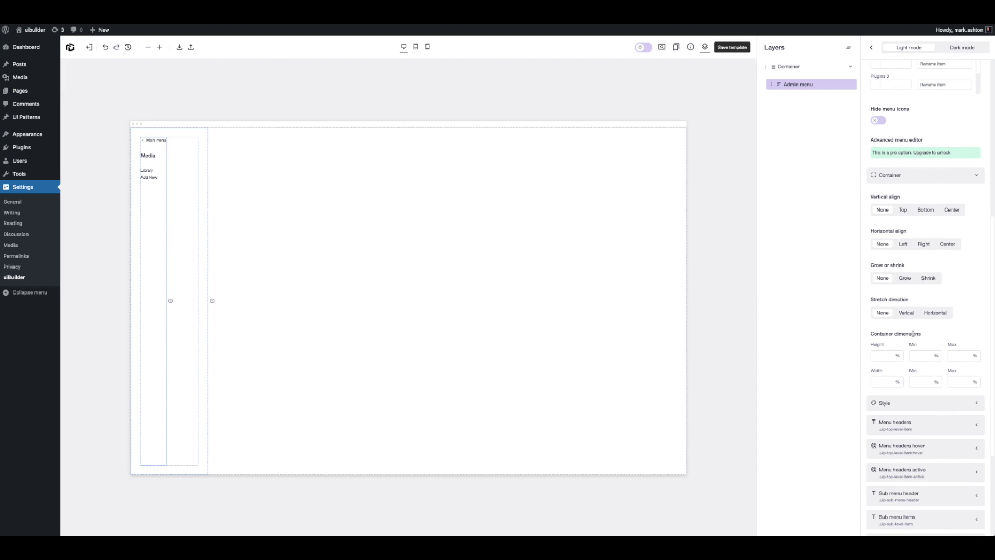
click(904, 278)
click(933, 315)
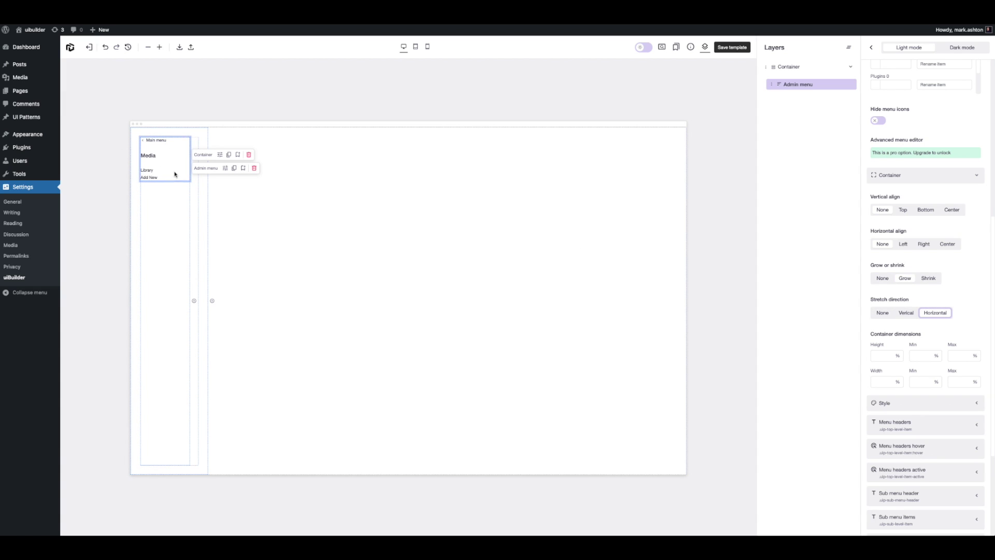
Step: Preview the template, opening the Posts and Plugins submenus and returning to the main menu, and review the Admin menu block's remaining settings
click(155, 140)
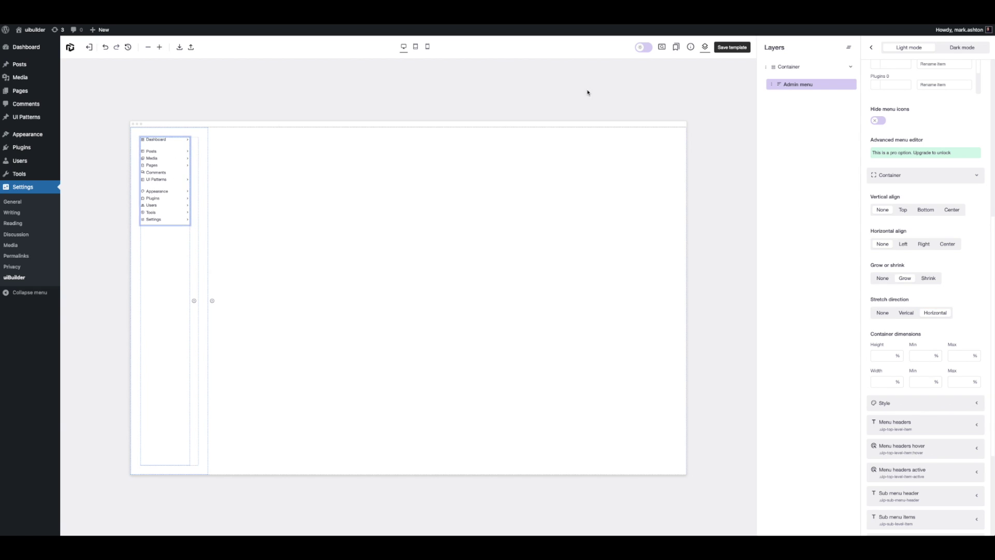
click(662, 47)
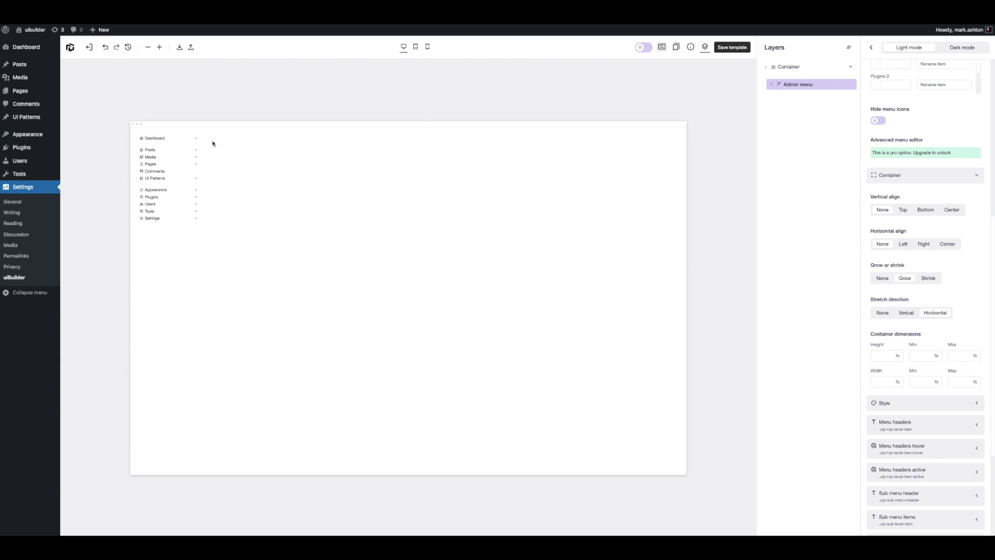
click(155, 151)
click(154, 139)
click(156, 198)
click(155, 139)
scroll(933, 176, down, 3)
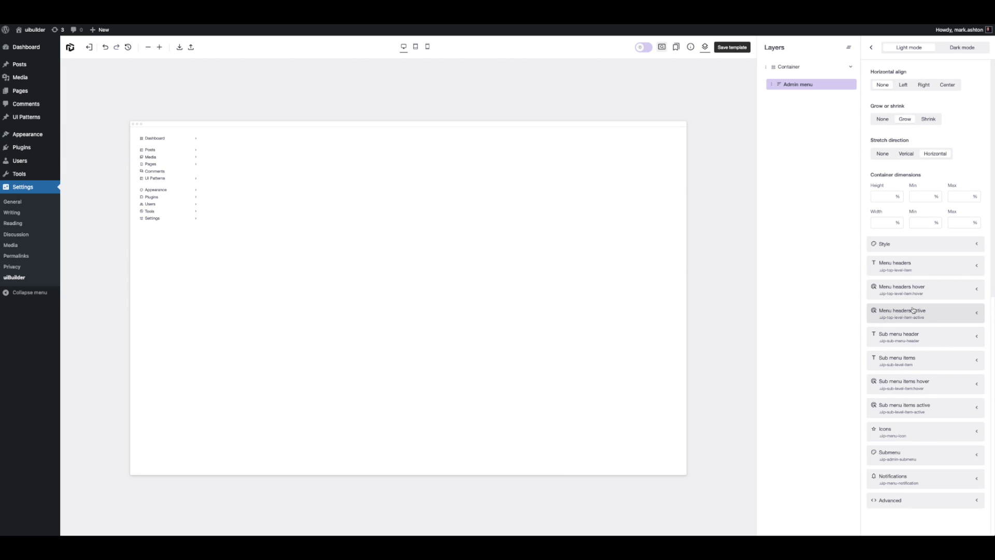
scroll(901, 272, up, 5)
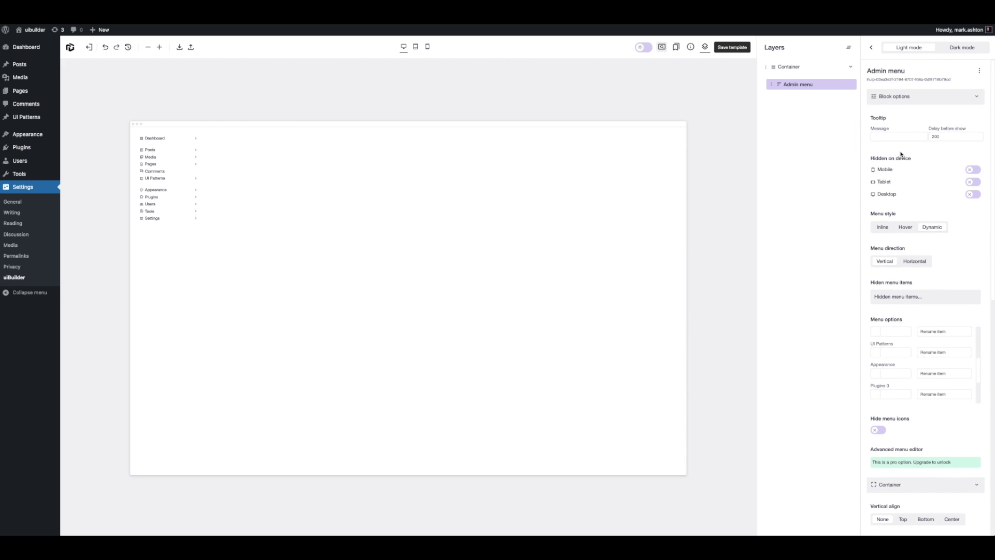
Step: Add a second Container block below the first at the top level and set it to Grow
click(870, 48)
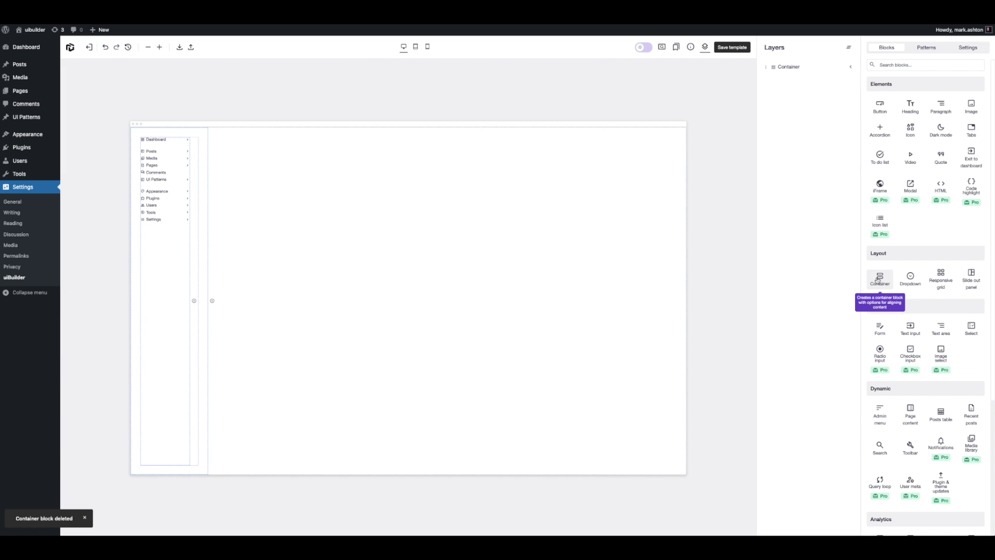
drag(880, 279, 799, 79)
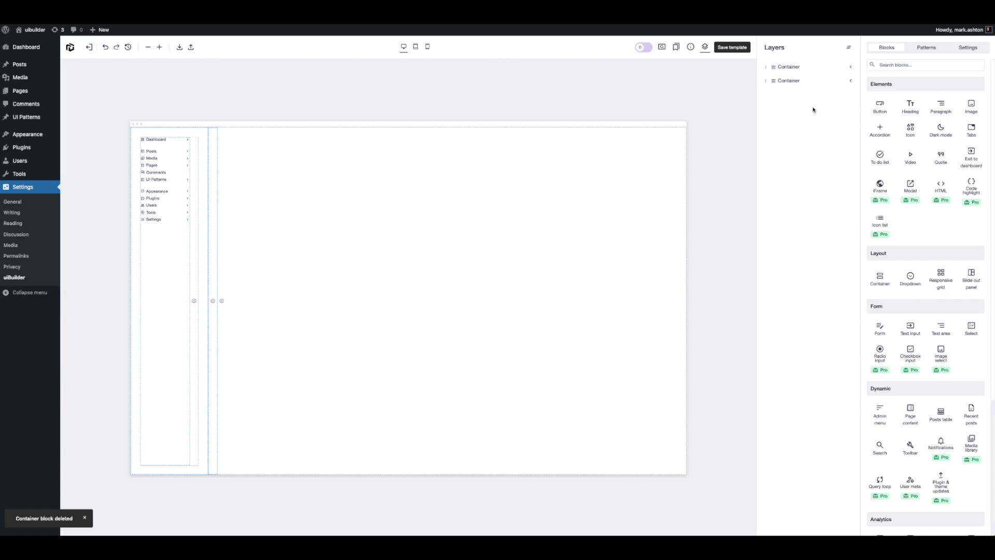
click(791, 82)
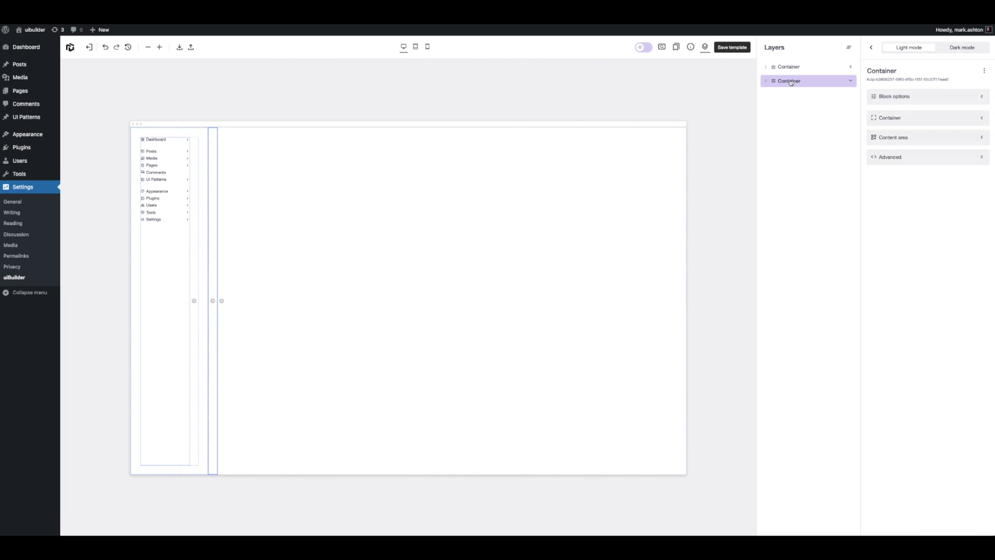
click(900, 119)
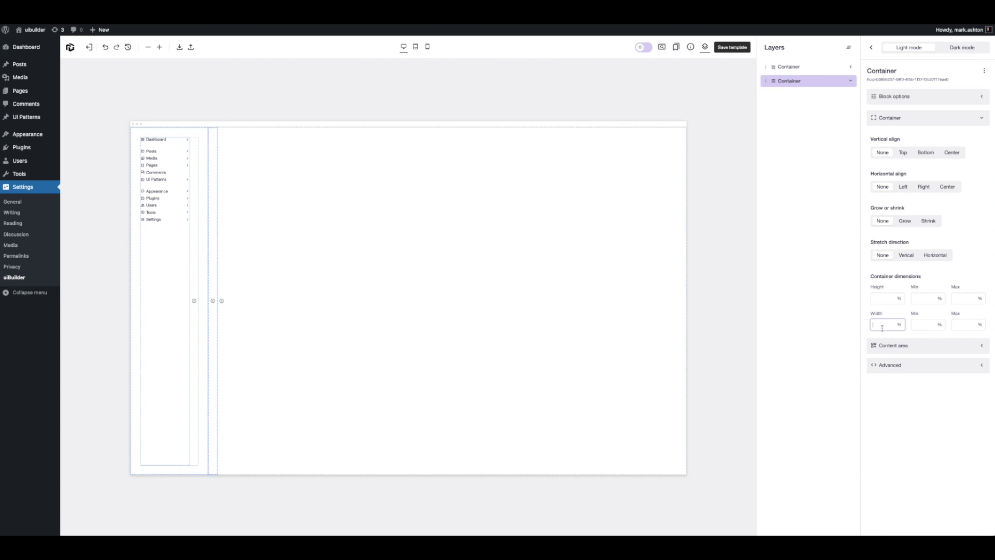
click(904, 220)
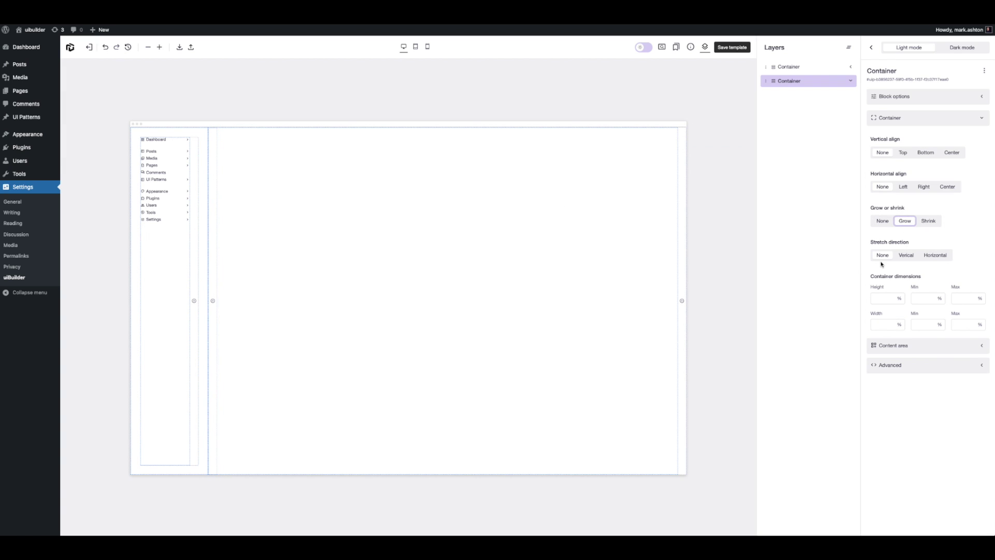
Step: Set the width of the second container's content area to 100%
click(933, 345)
scroll(932, 342, down, 3)
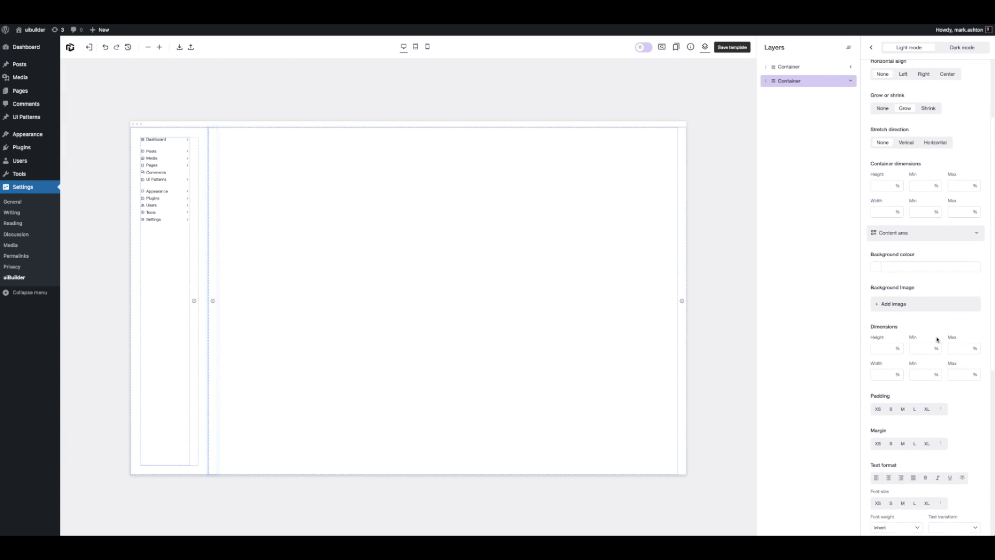
click(883, 368)
text(100)
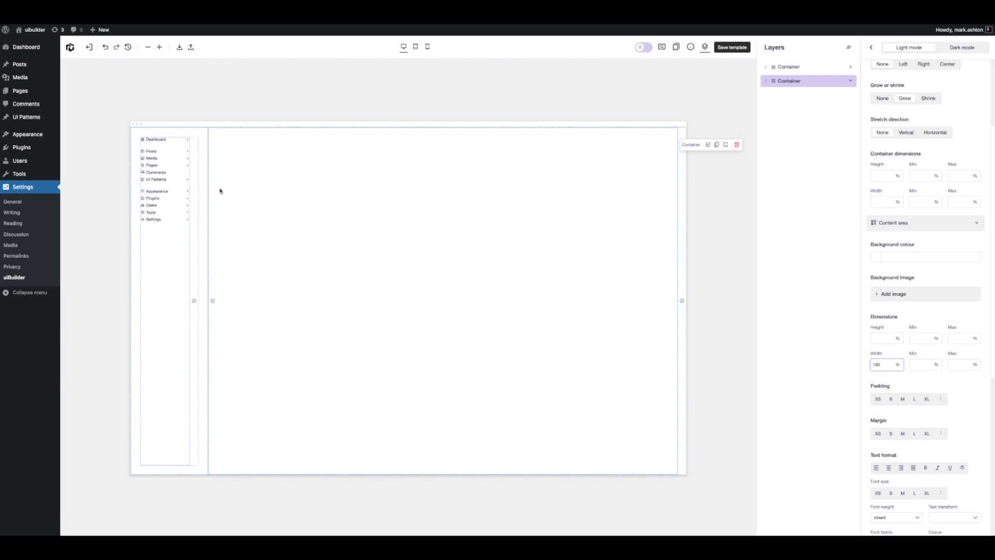
Step: Place a Page content block inside the second container and set the block's container to Grow
click(872, 47)
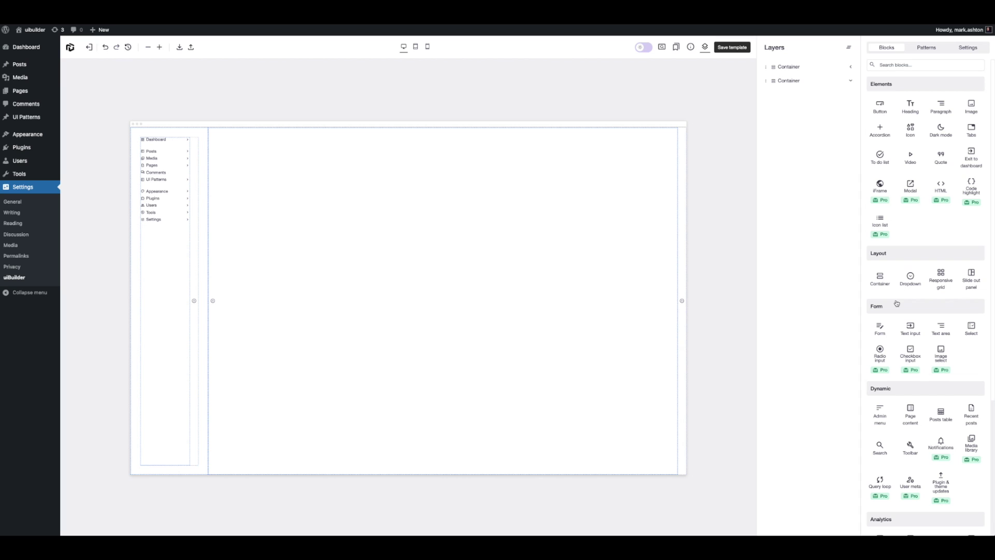
drag(911, 419, 804, 103)
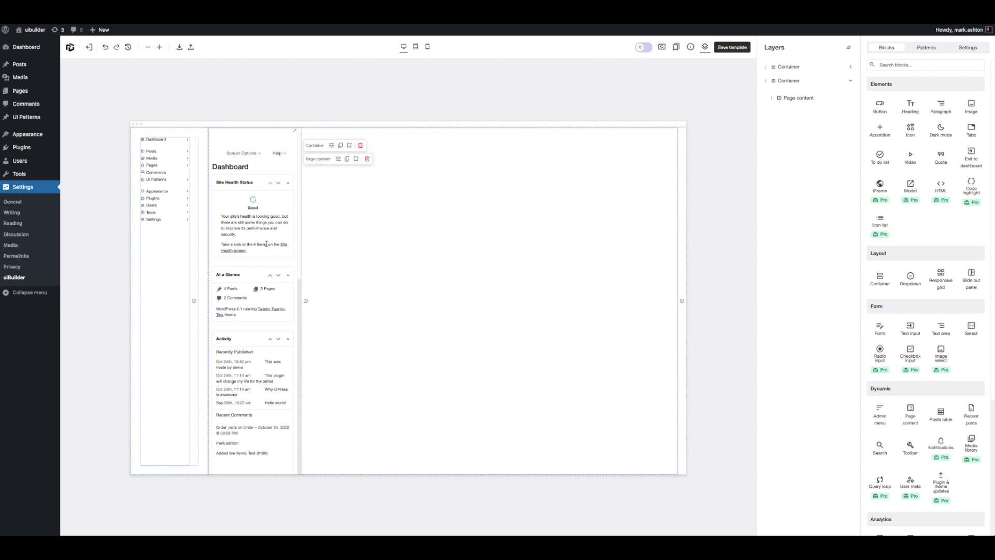
click(794, 100)
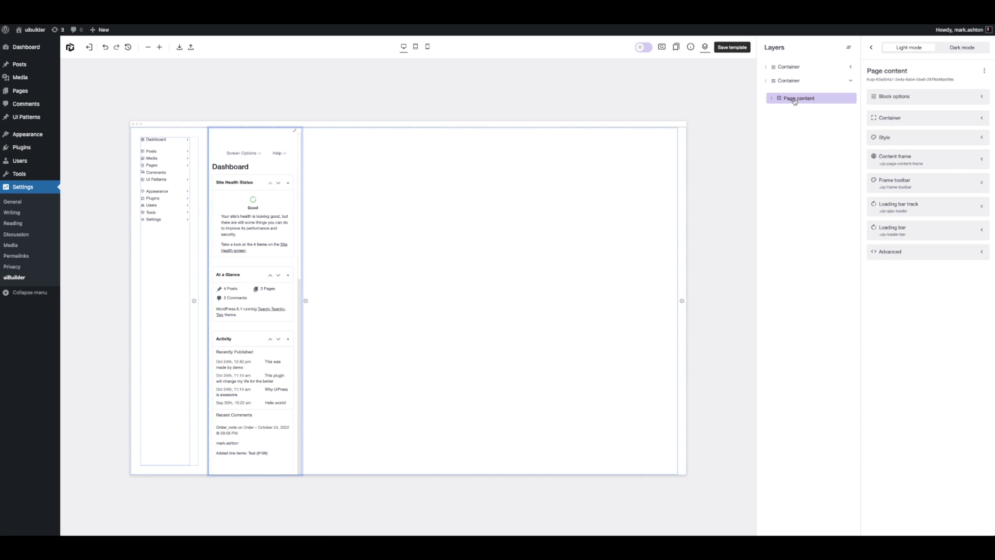
click(906, 117)
click(905, 223)
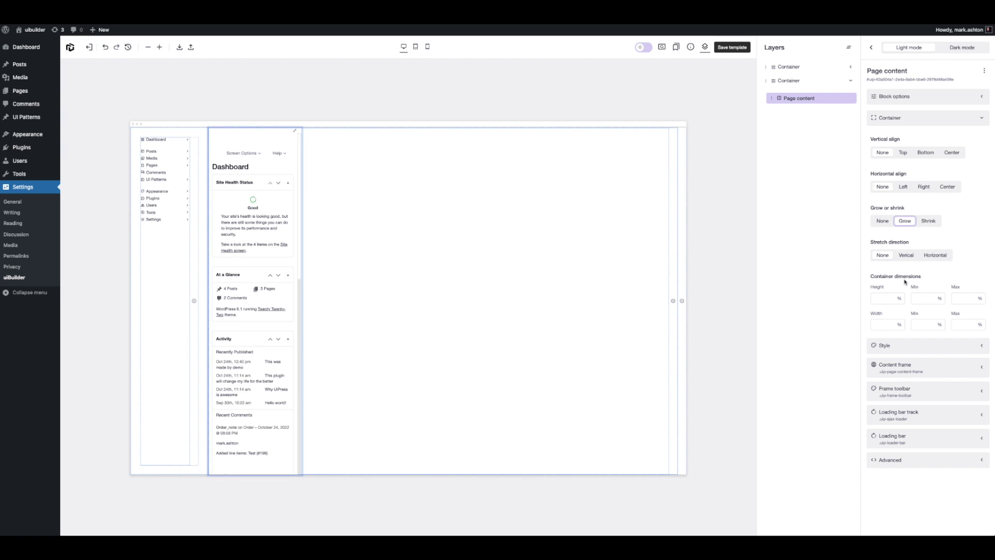
Step: Set the width in the Page content block's style to 100%
click(913, 347)
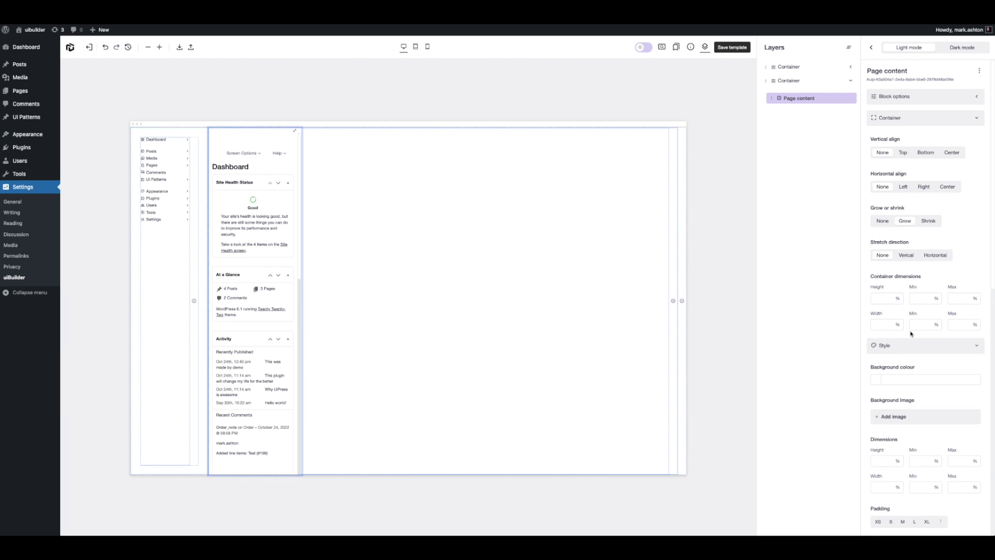
scroll(880, 360, down, 2)
text(100)
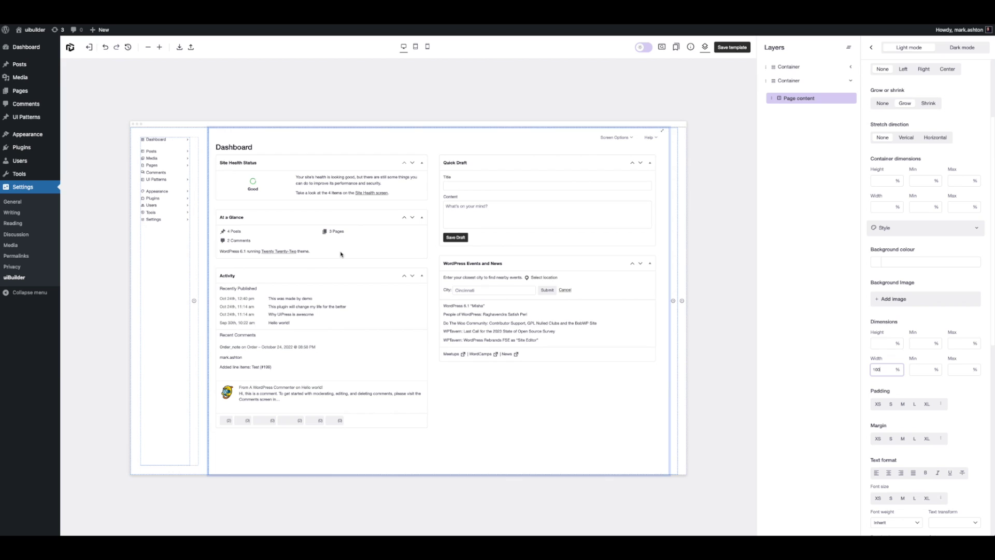
Step: Preview the template and navigate through its admin menu to check that pages such as Posts, Users and Pages load in the content area
click(662, 47)
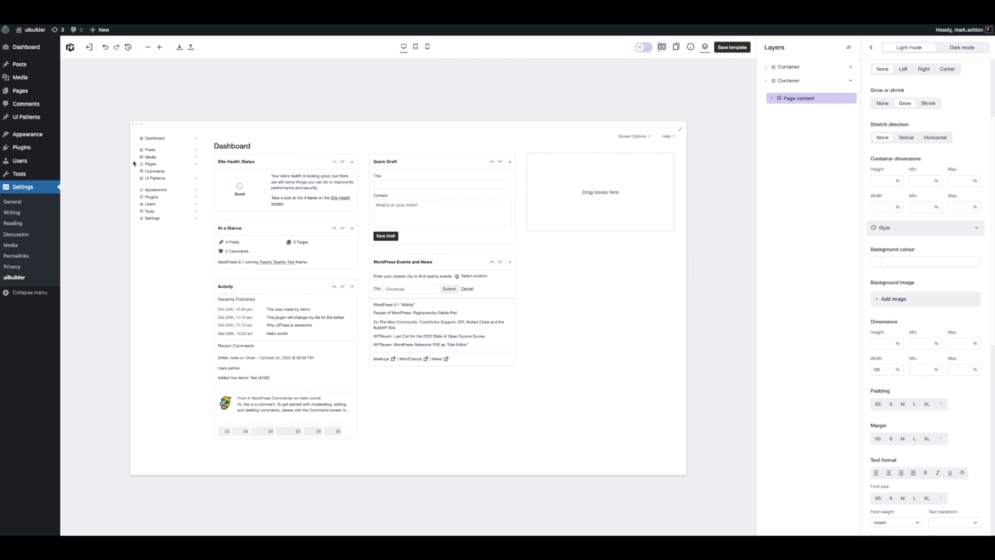
click(156, 150)
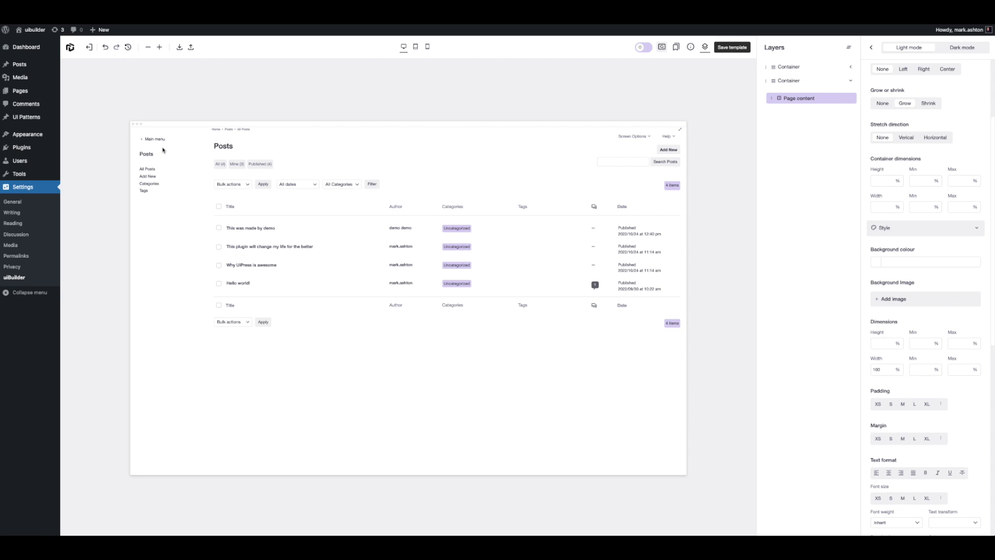
click(157, 140)
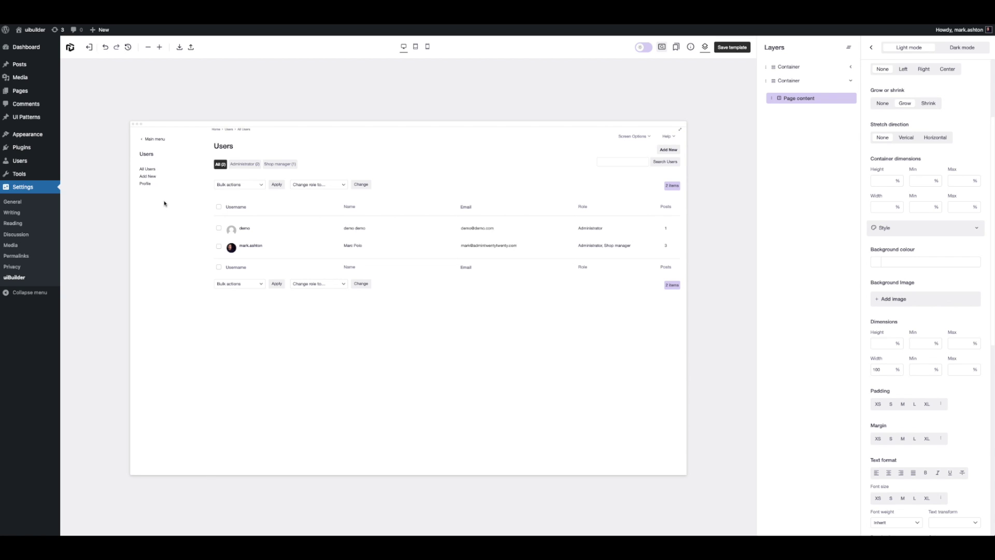
click(154, 140)
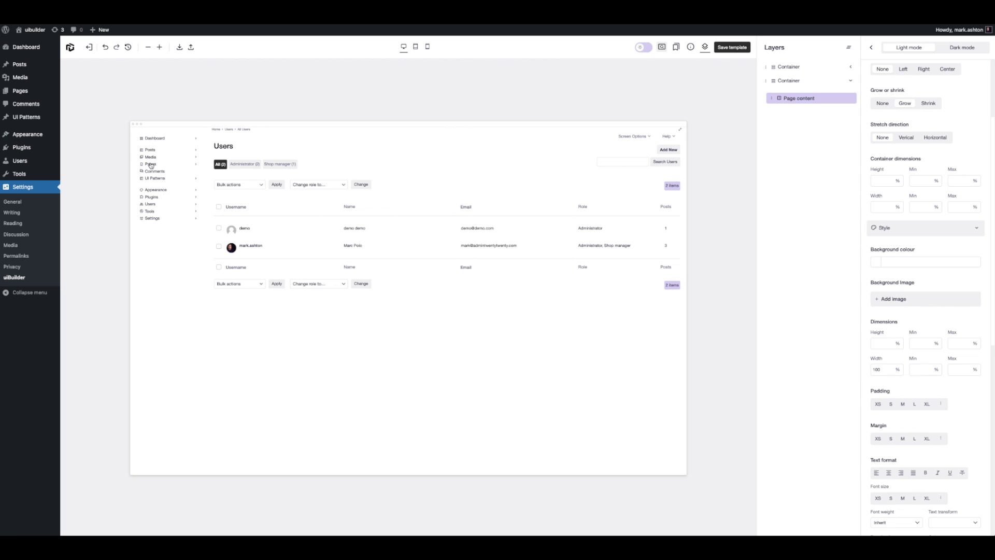
click(151, 164)
click(153, 141)
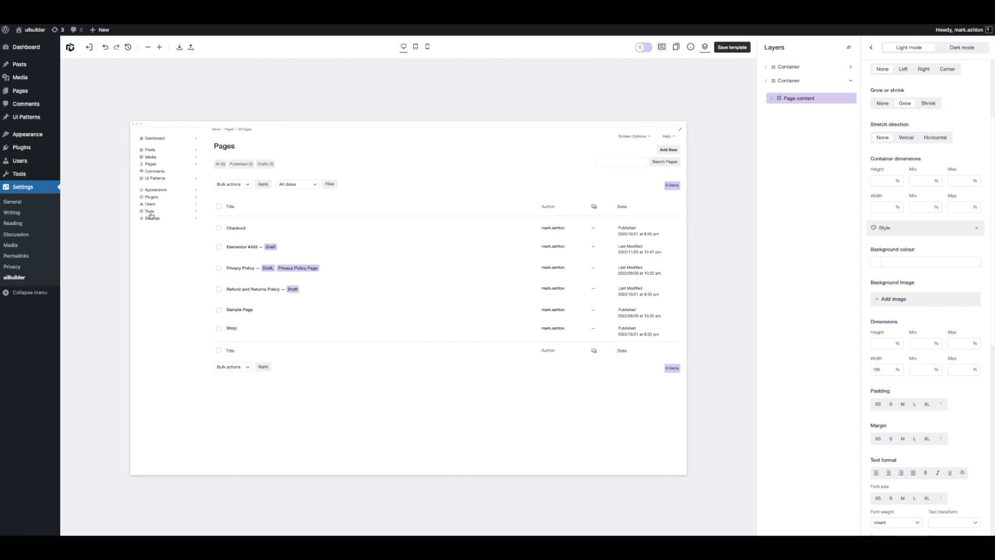
click(151, 212)
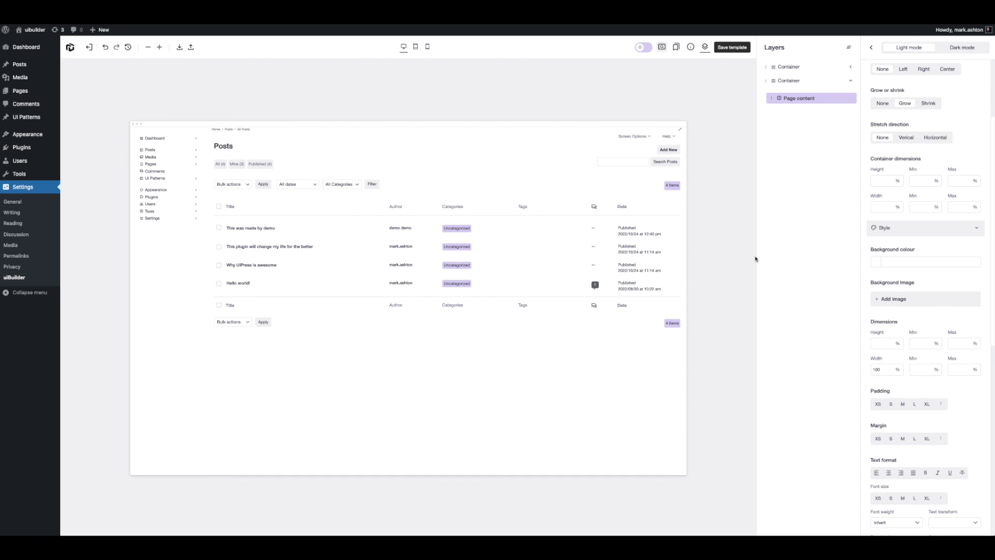
Step: Review the Page content block's options, expanding and collapsing Screen Options on the previewed Posts page
scroll(866, 206, up, 3)
click(909, 100)
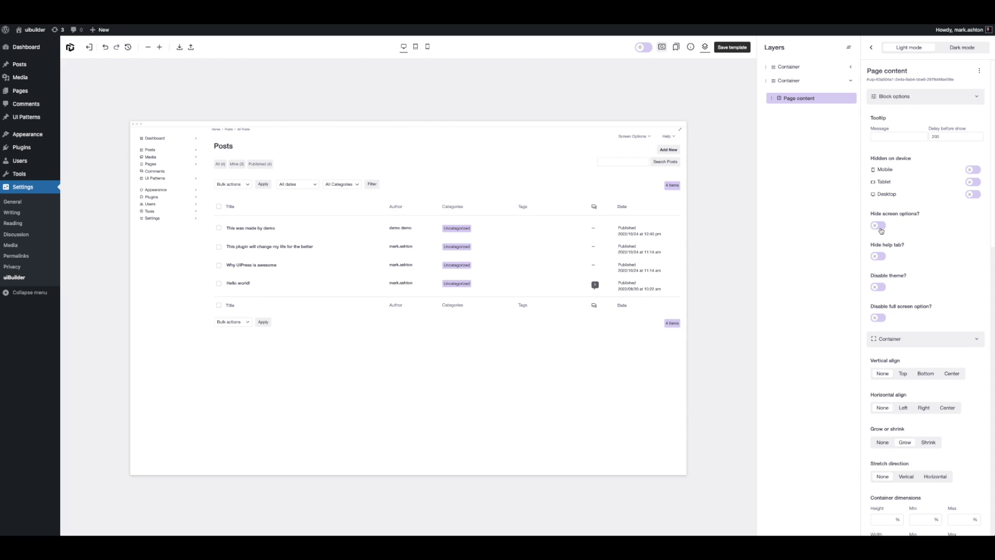
click(634, 136)
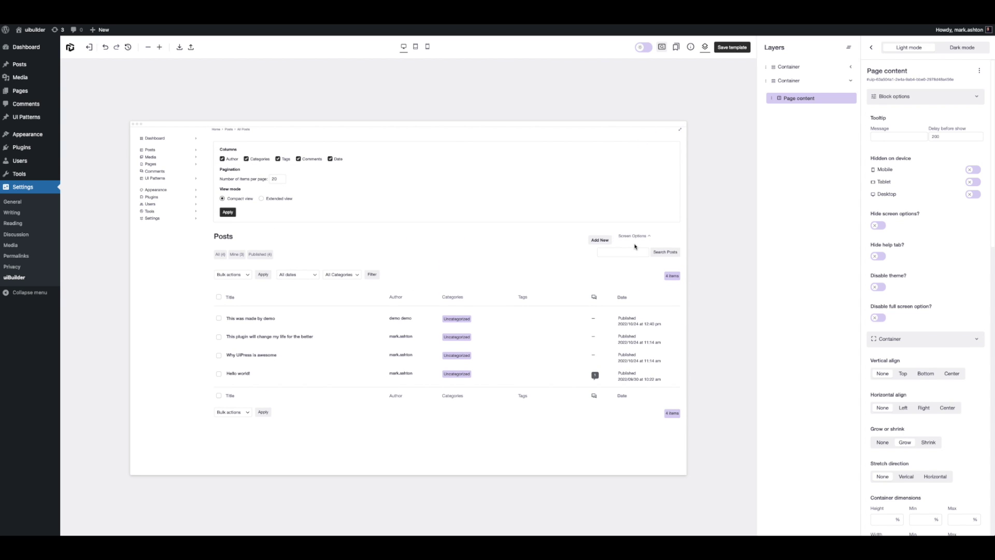
click(877, 255)
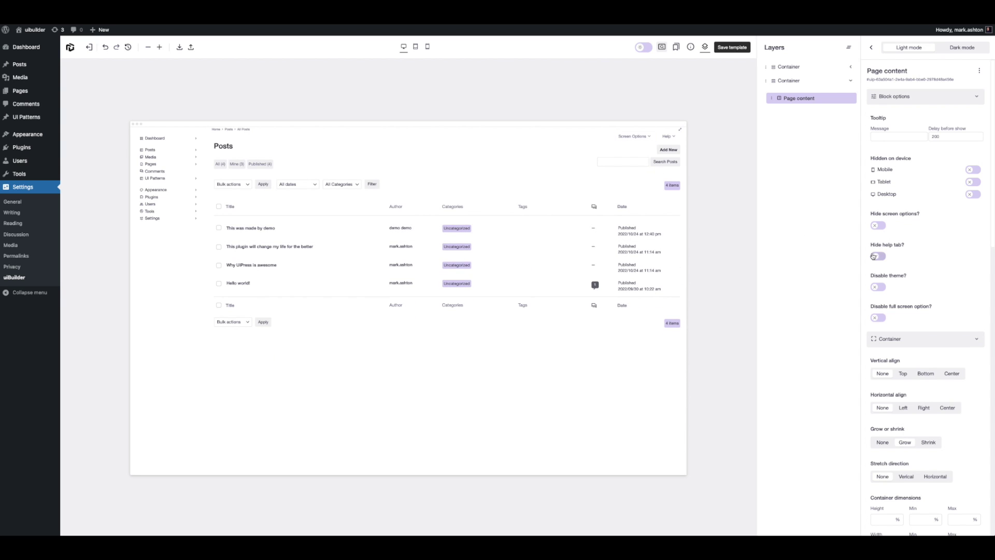
Step: Try hiding the screen options and help tab in the Page content block, checking the previewed Media page, and turn both options off again
click(878, 225)
click(148, 157)
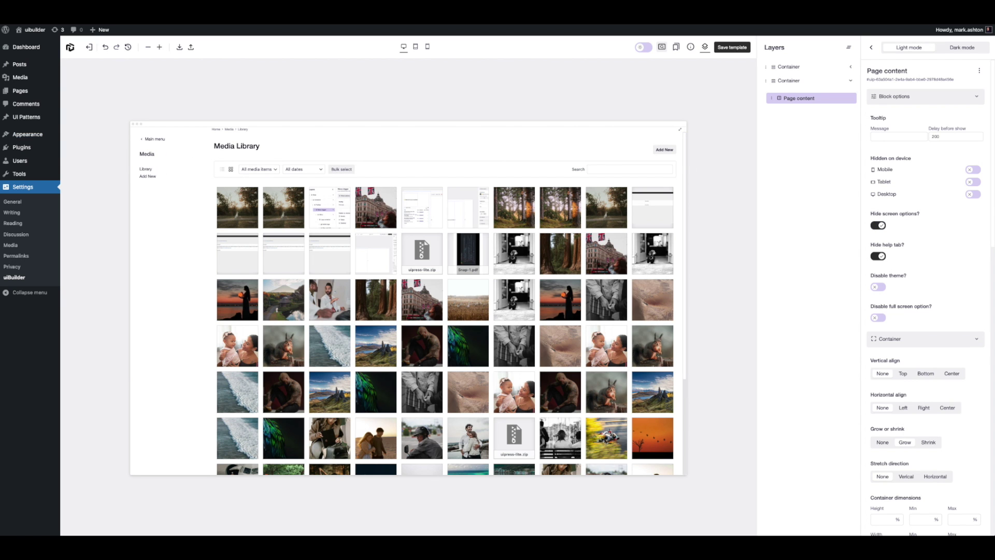
click(150, 139)
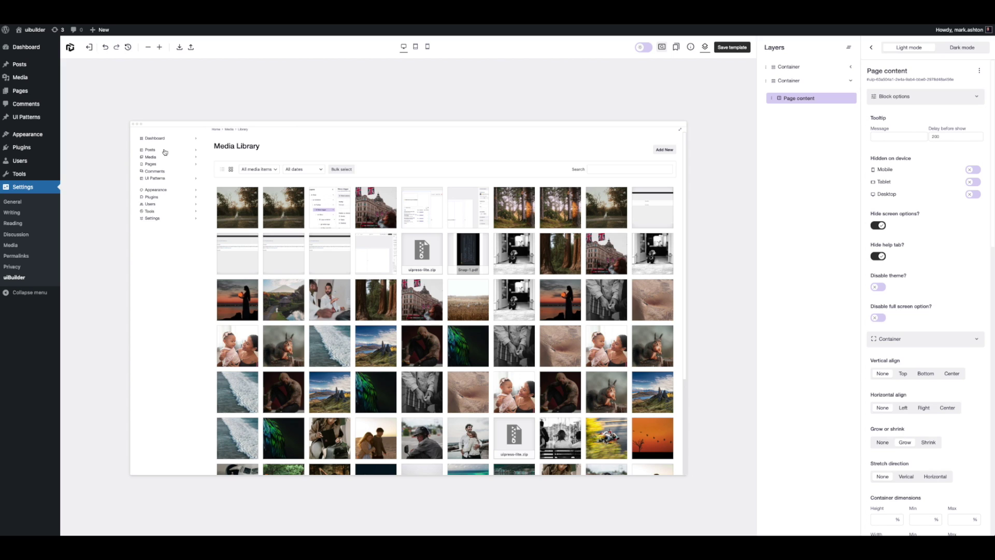
click(883, 255)
click(880, 226)
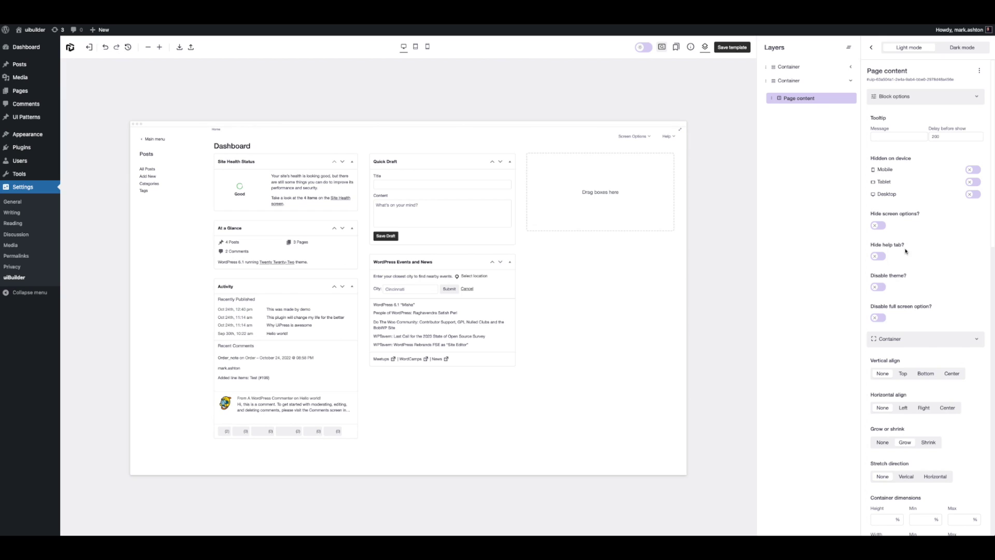
Step: Try the Page content block's Disable theme option, browse Posts, Dashboard and Settings in the preview, and switch the option off again
click(879, 288)
click(147, 169)
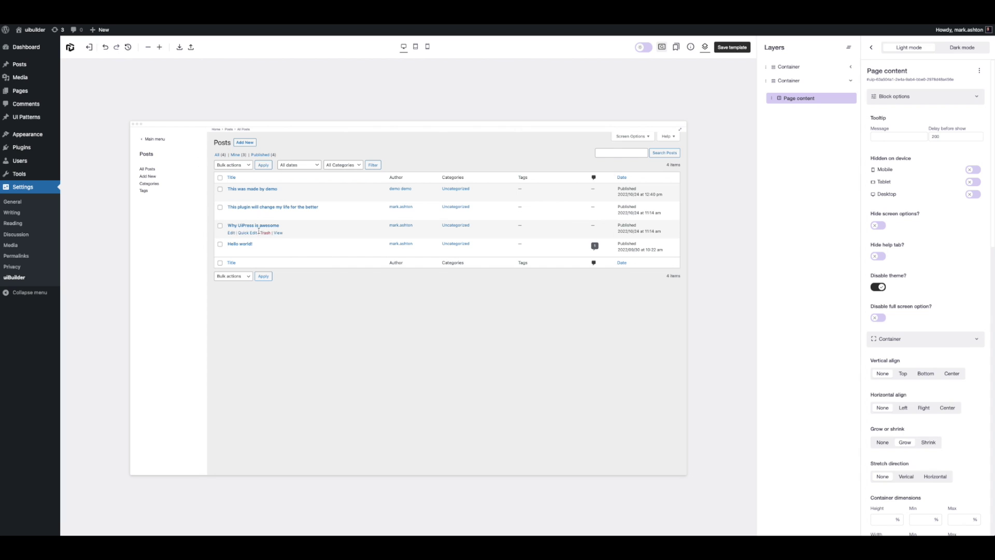
click(639, 137)
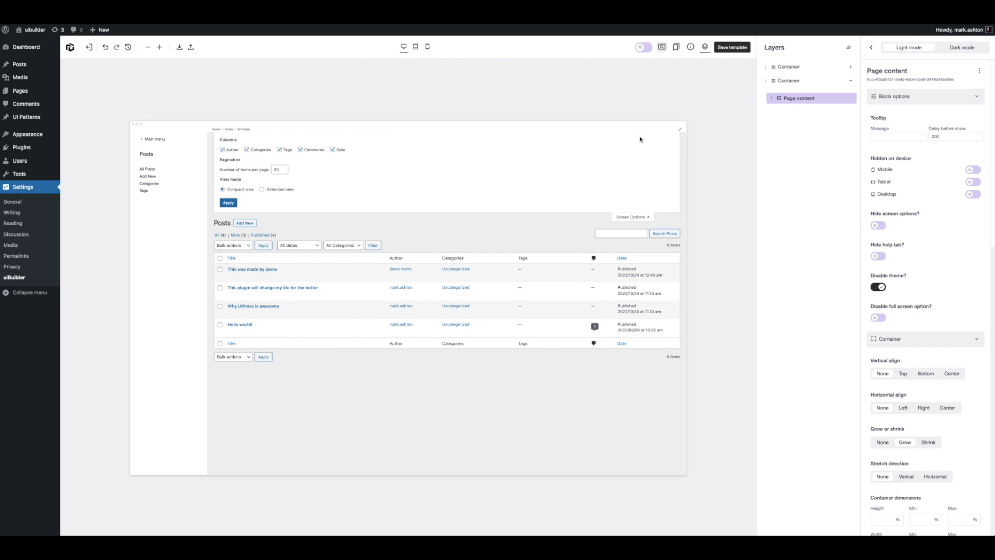
click(627, 218)
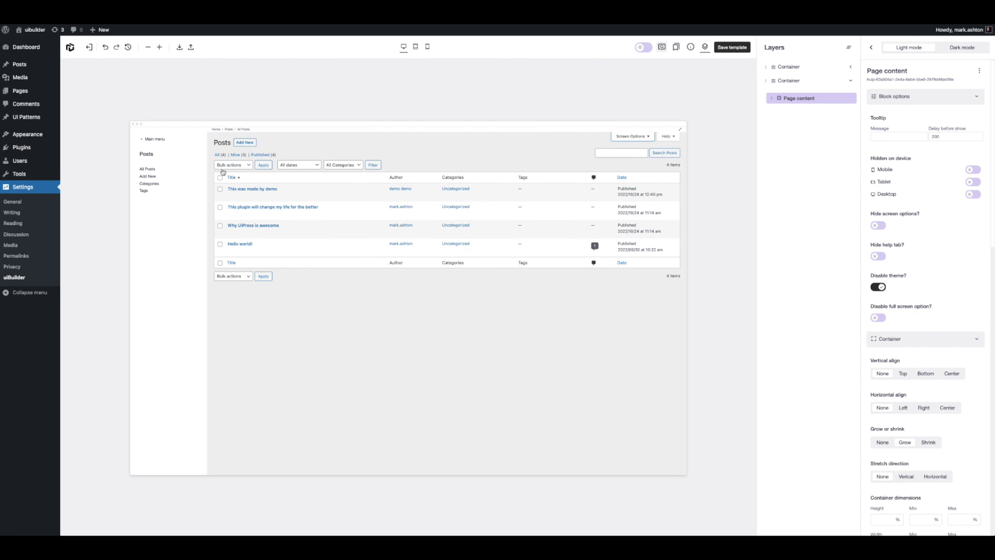
click(146, 139)
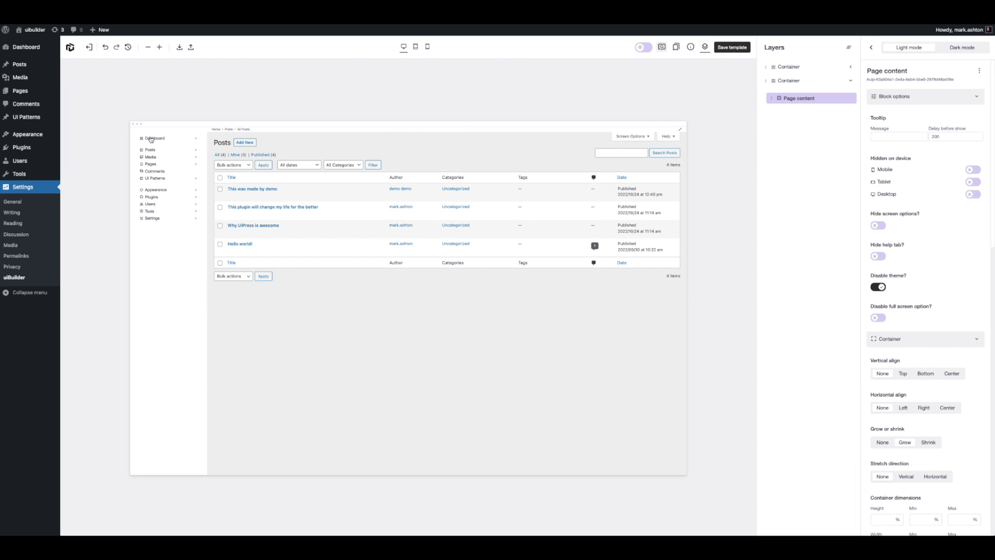
click(149, 138)
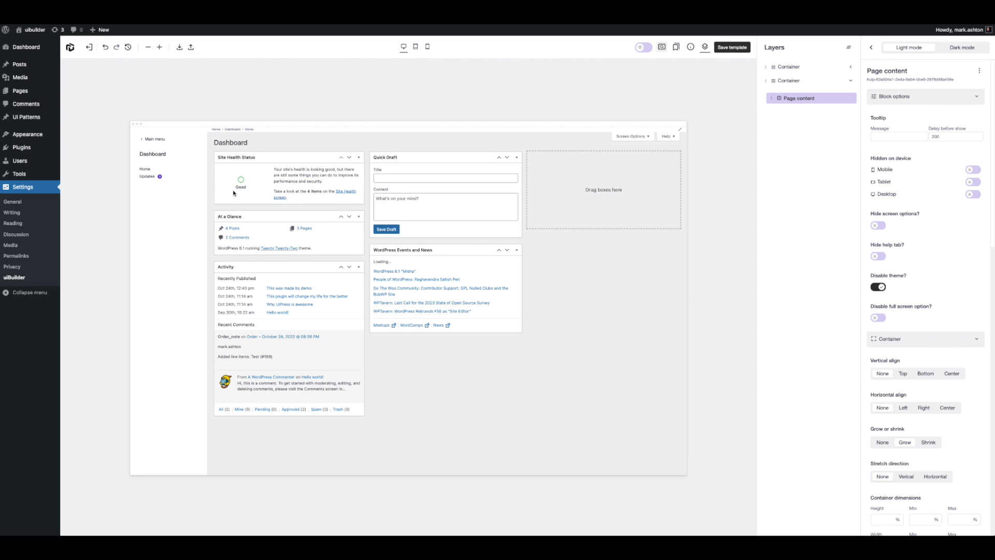
click(147, 139)
click(152, 219)
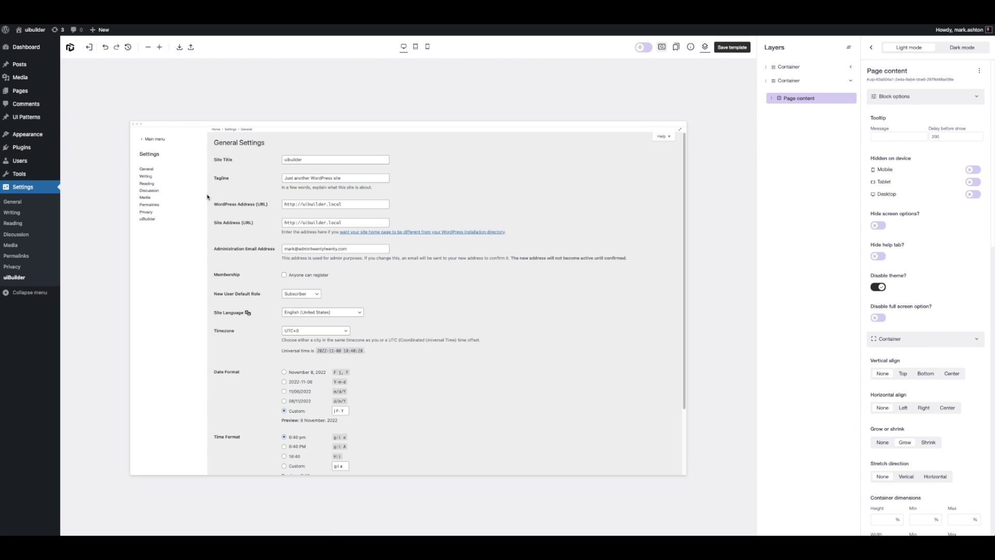
click(148, 139)
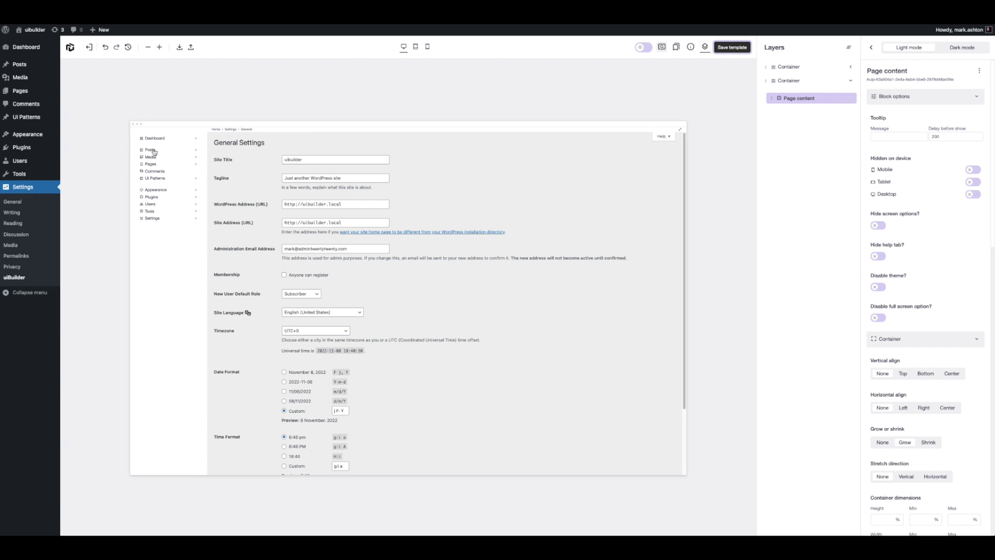
click(149, 152)
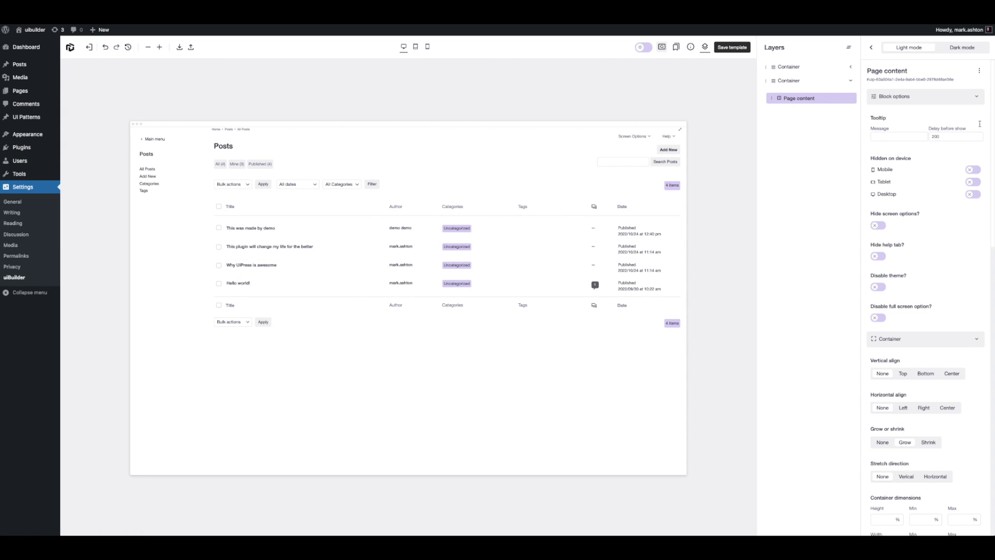
Step: Name the template "My first ui template" in the template settings and keep its type as UI template
click(870, 47)
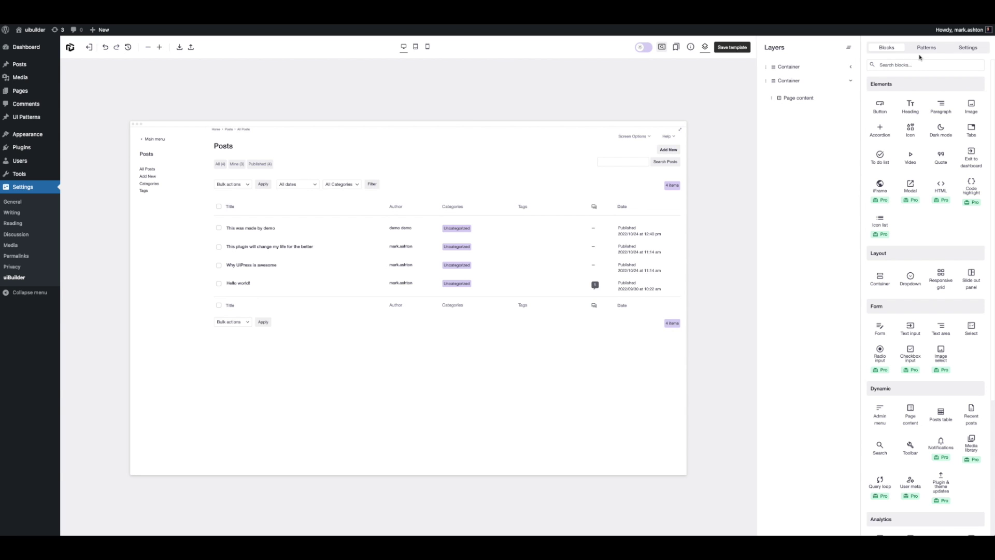
click(967, 47)
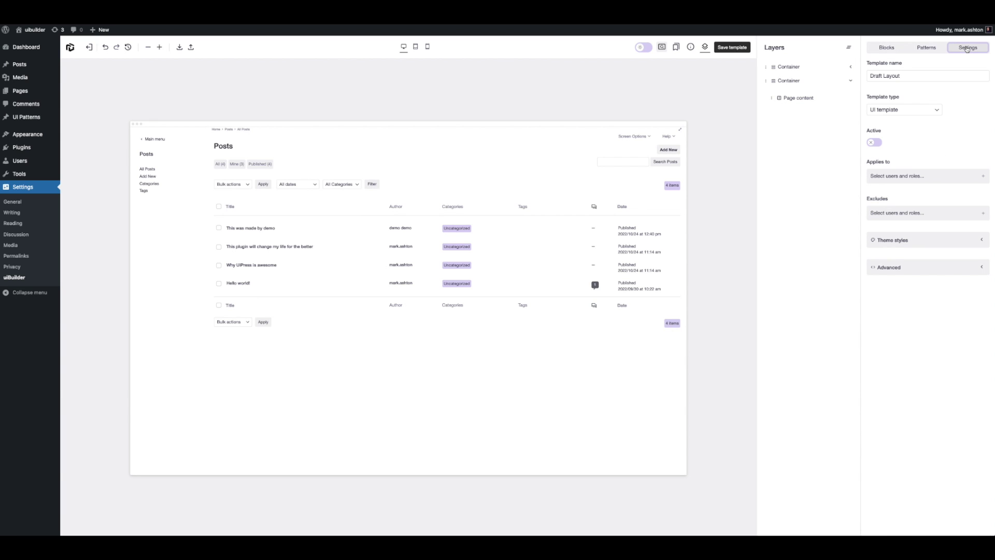
double_click(920, 75)
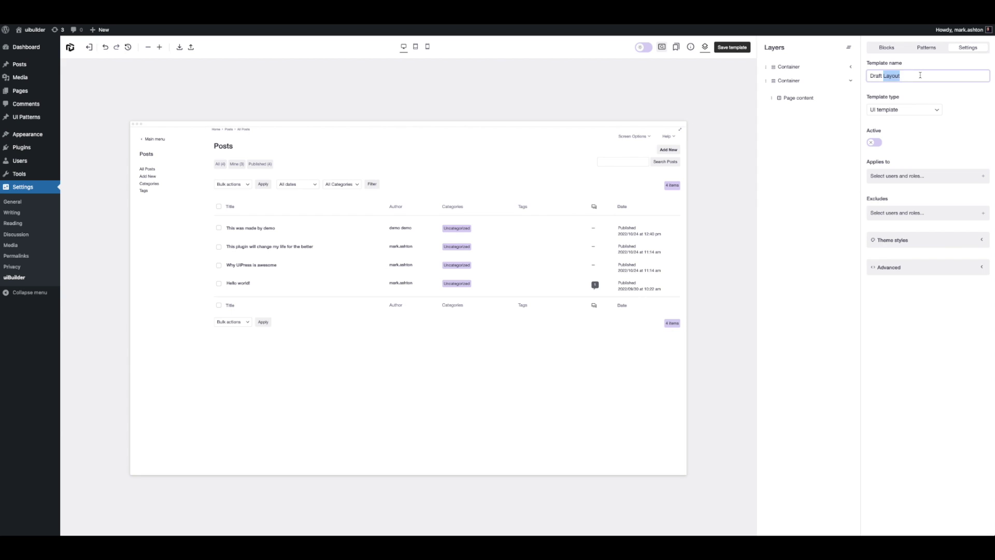
click(920, 75)
key(ctrl+a)
text(M)
click(912, 116)
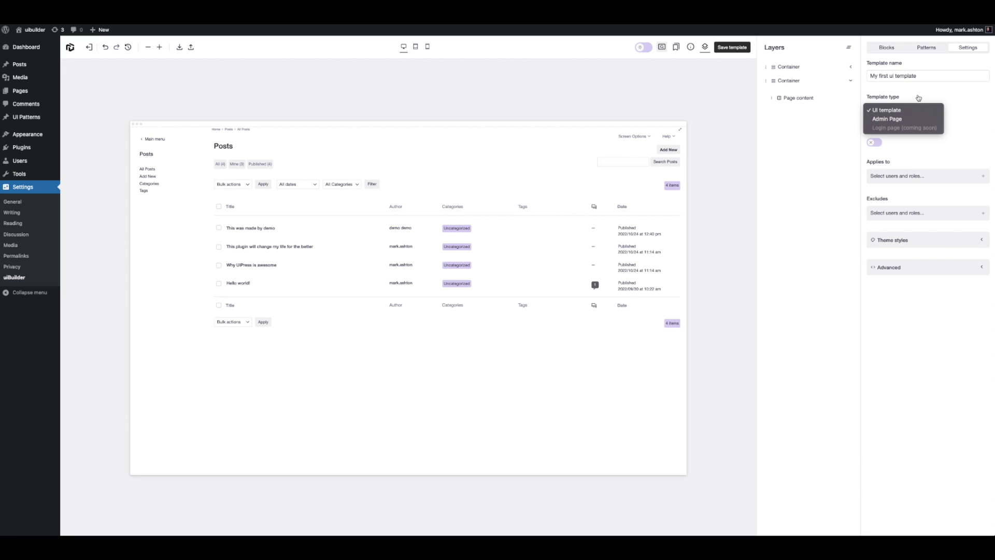
click(916, 115)
Step: Activate the template, apply it to the current user's account and save it
click(876, 144)
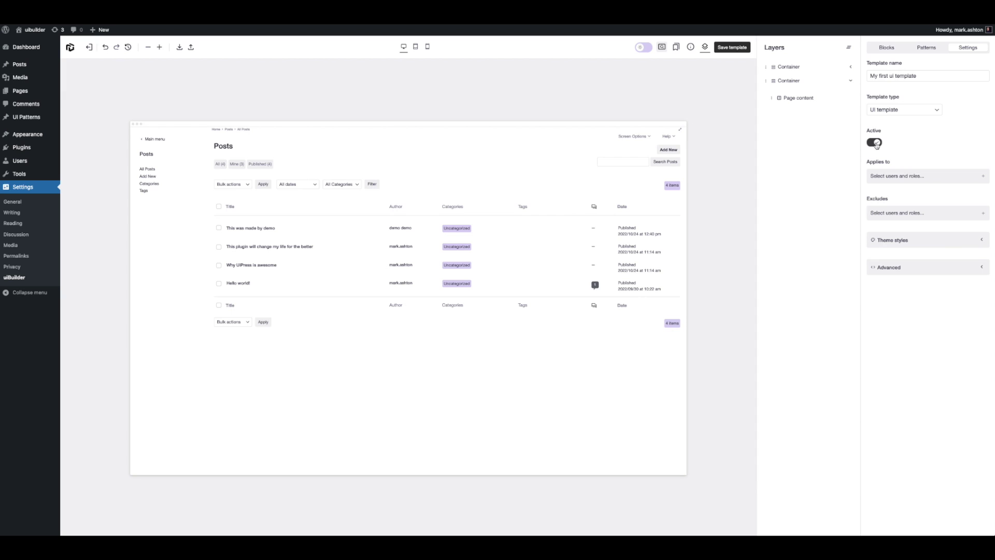
click(911, 182)
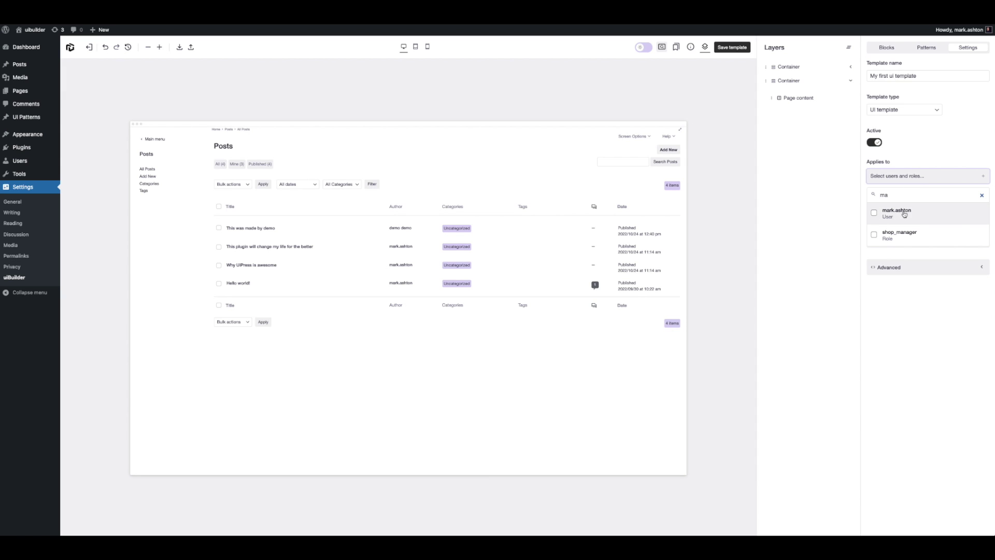
click(905, 213)
click(940, 144)
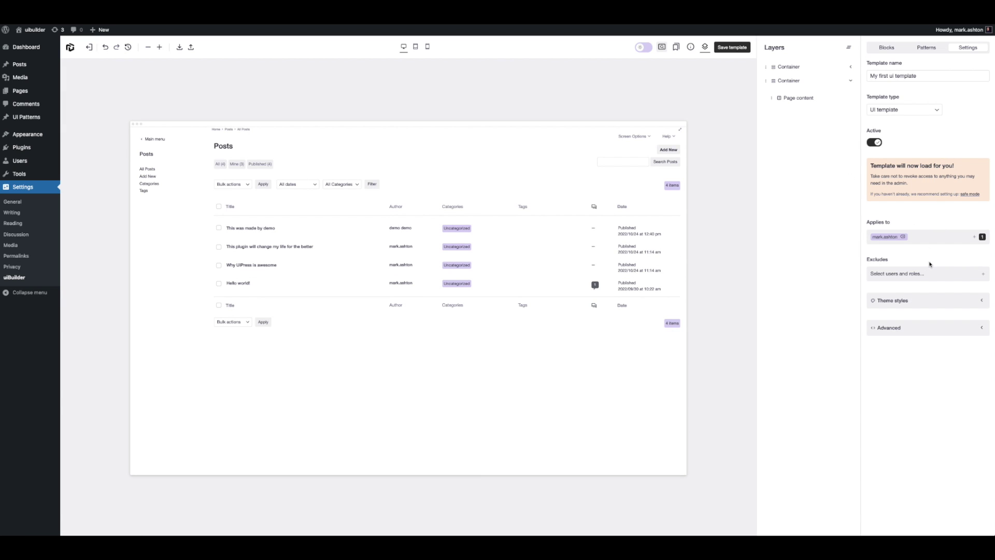
click(724, 51)
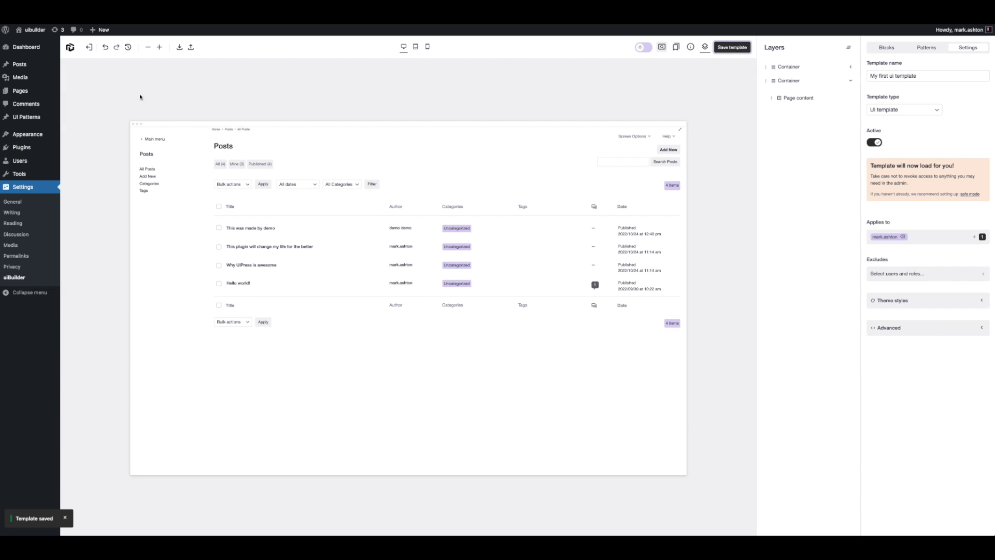
Step: Check the active template in the live admin by browsing the Posts, Users and Discussion Settings pages through its menu
click(16, 66)
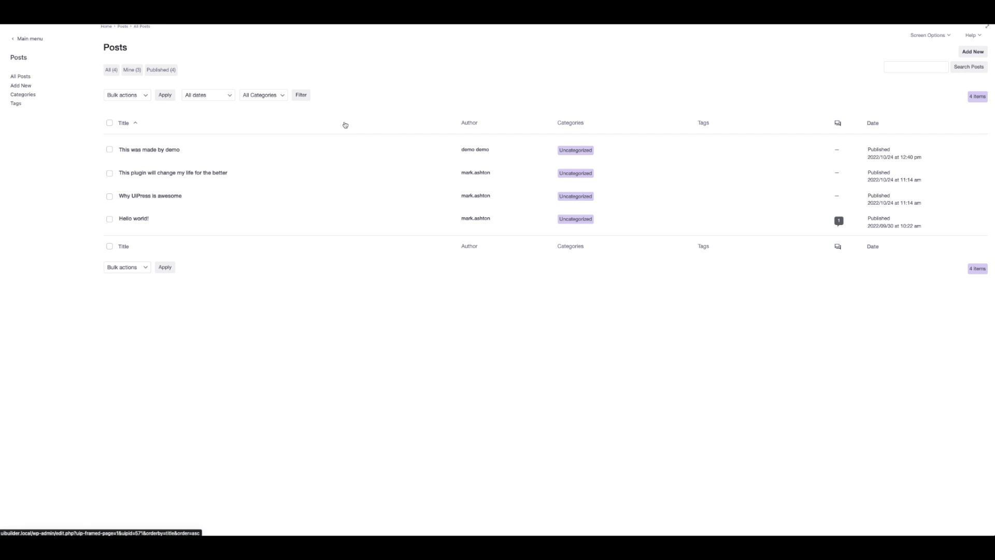
click(21, 77)
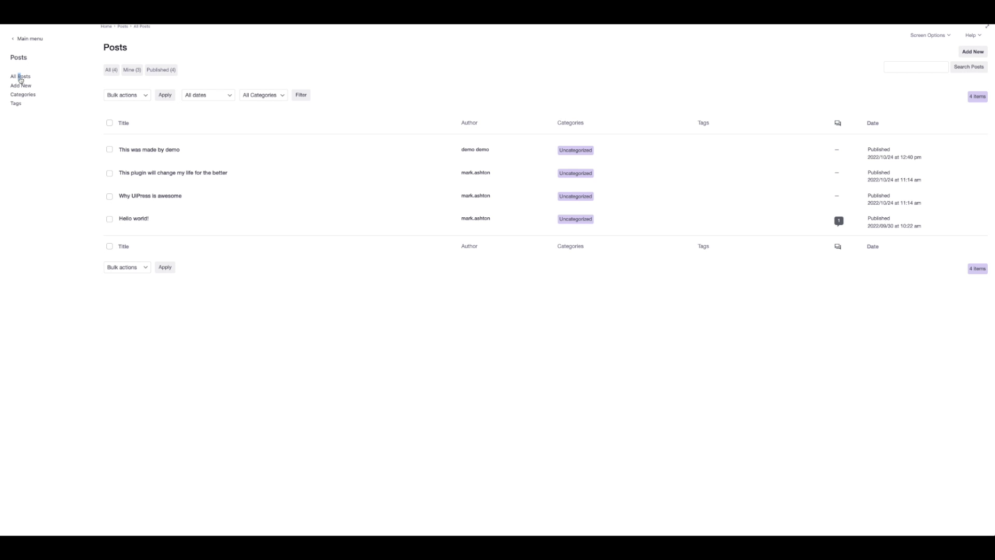
click(23, 39)
click(25, 119)
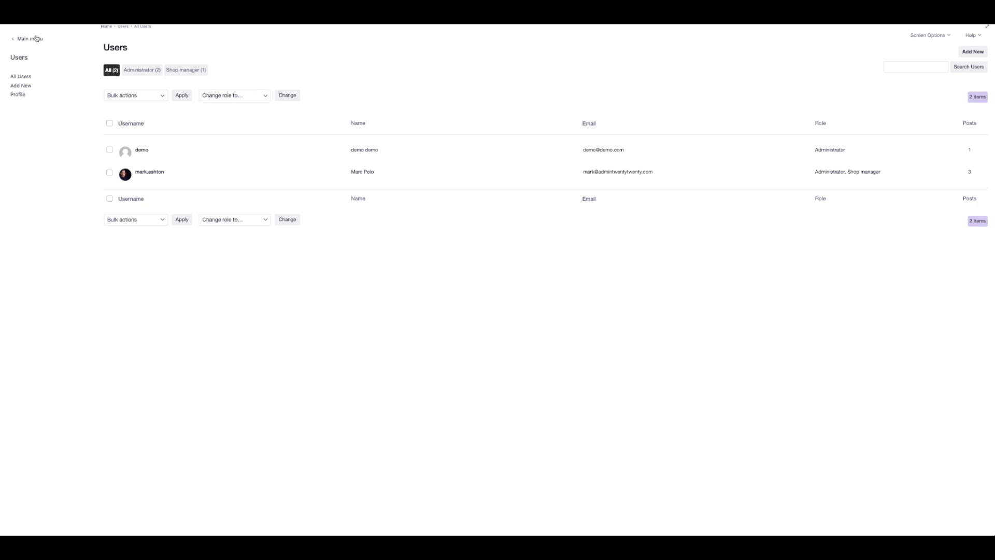
click(36, 38)
click(22, 52)
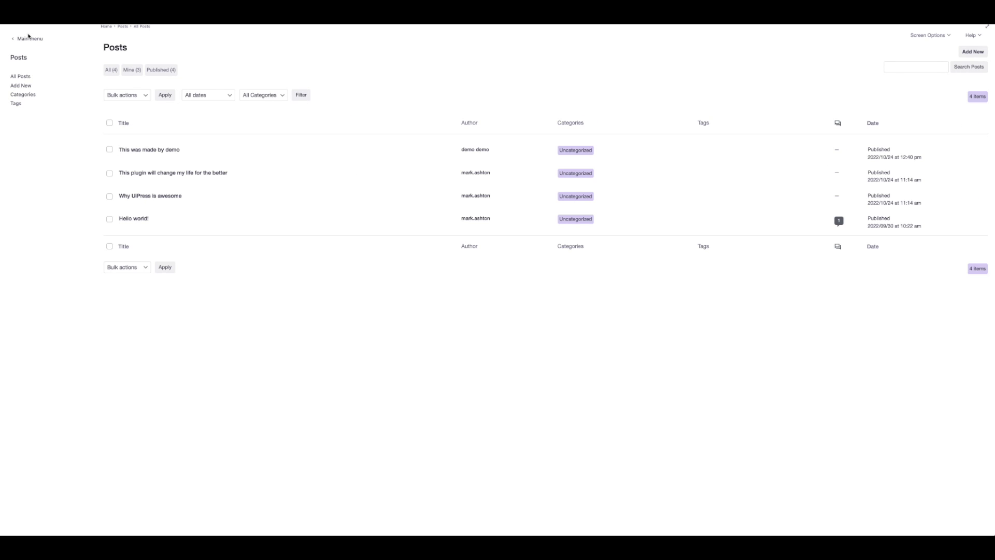
click(27, 38)
click(21, 137)
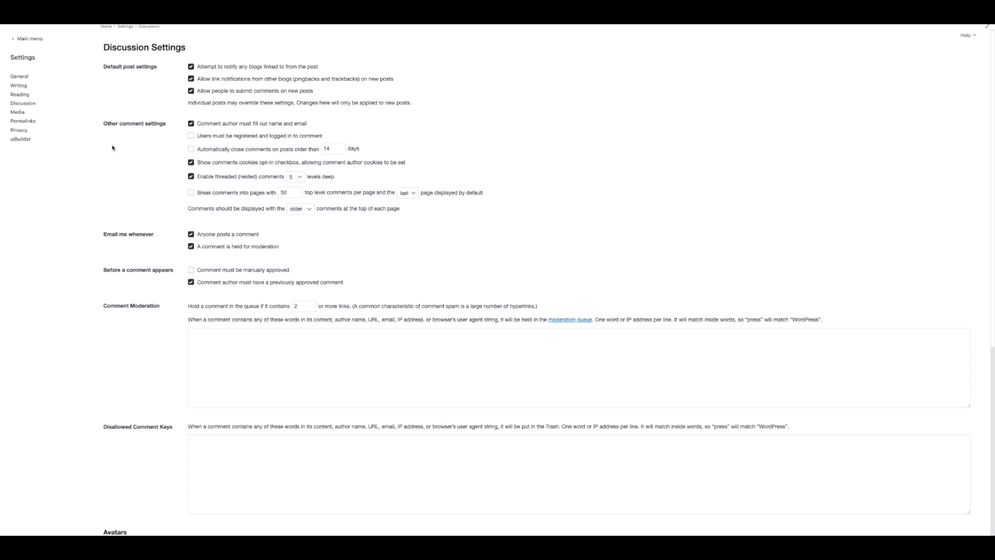
Step: Open "My first ui template" from the uiBuilder template list, deactivate it and save the template
click(20, 139)
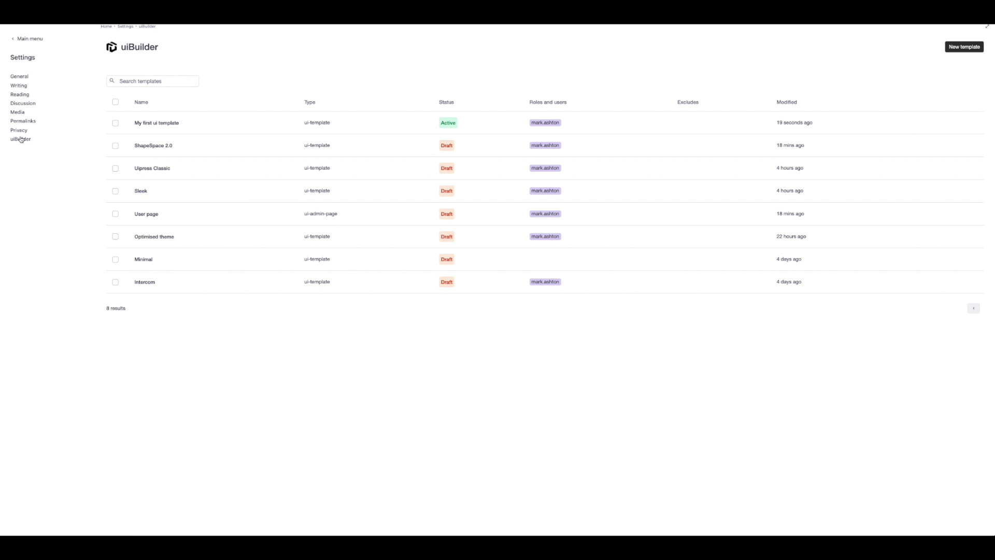
click(151, 122)
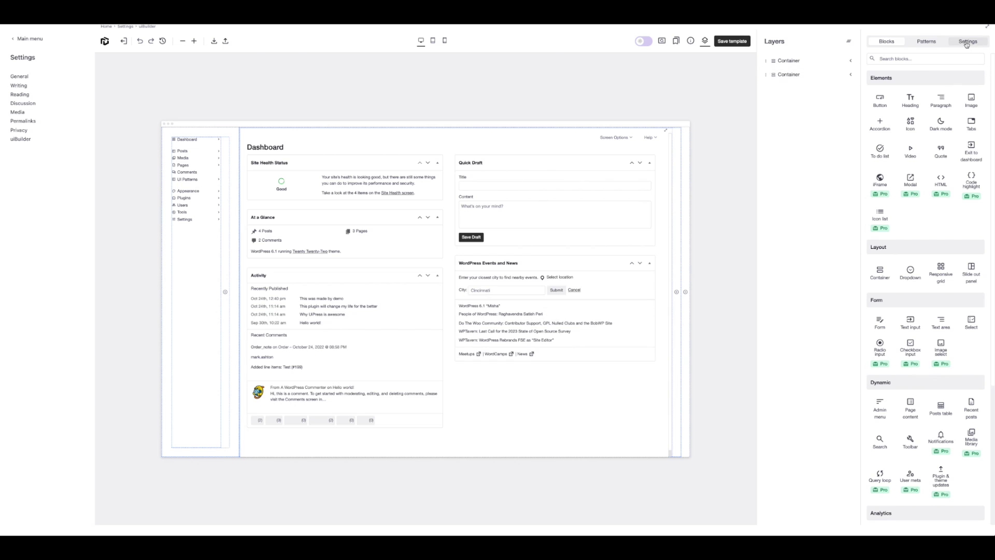
click(966, 40)
click(873, 137)
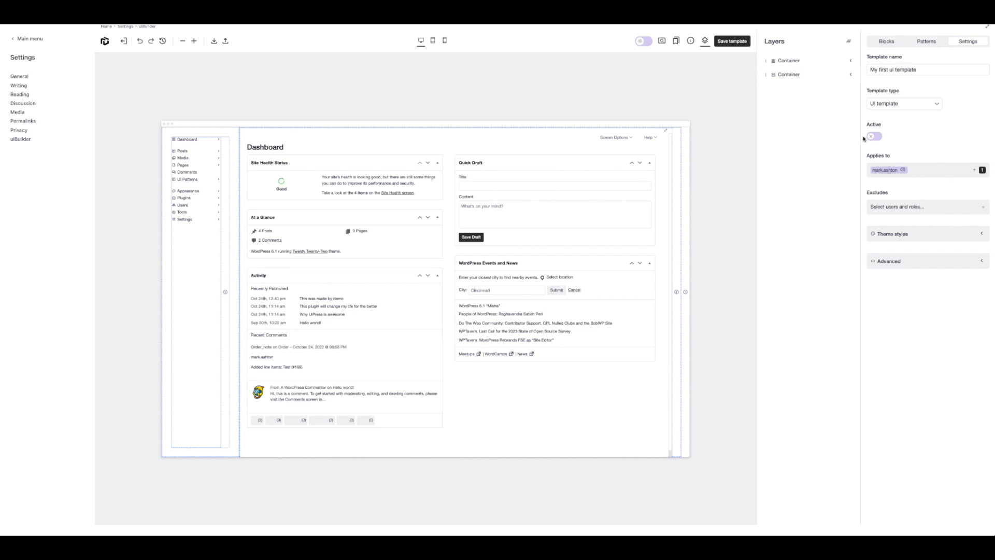
click(720, 41)
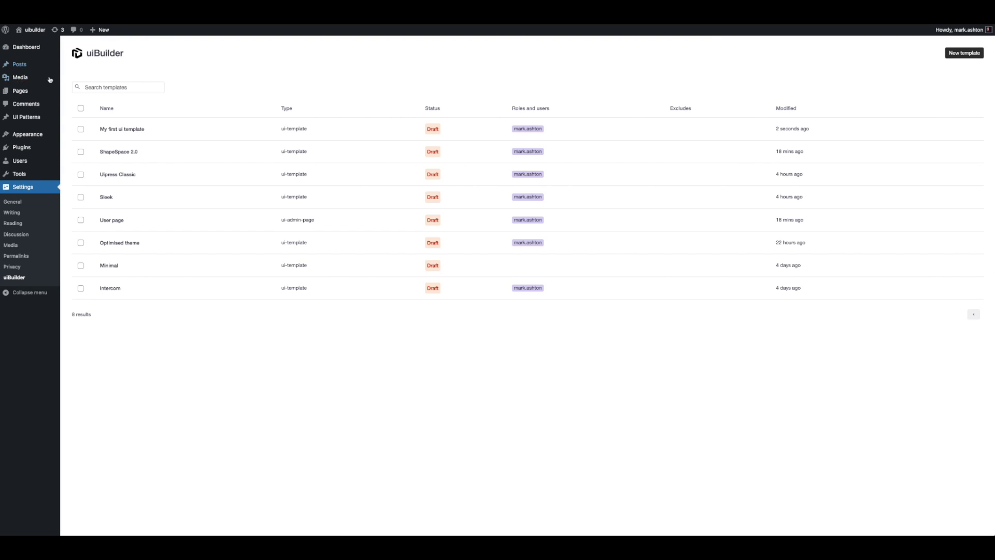
Step: Reopen "My first ui template" and set the light theme's Primary color to a muted red in its theme styles
click(121, 129)
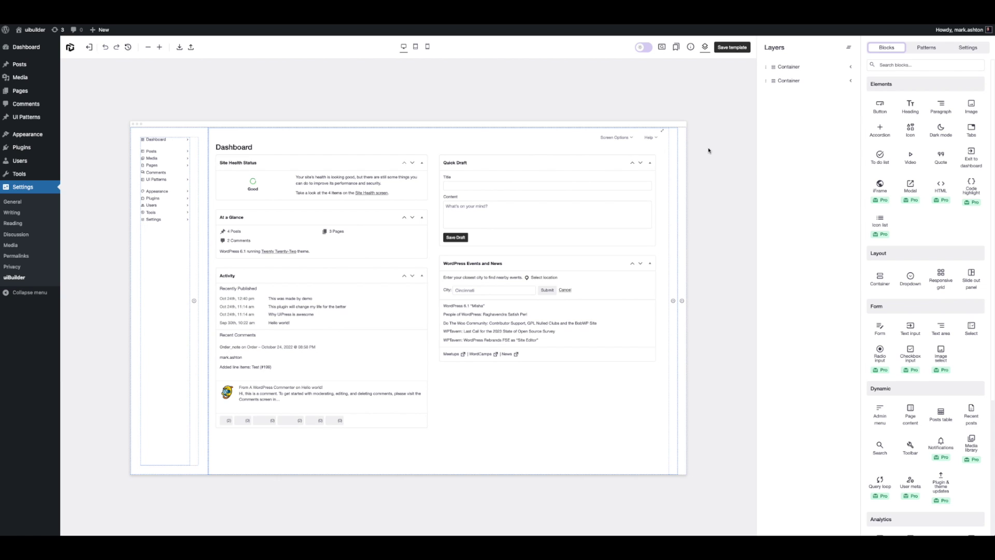
click(967, 47)
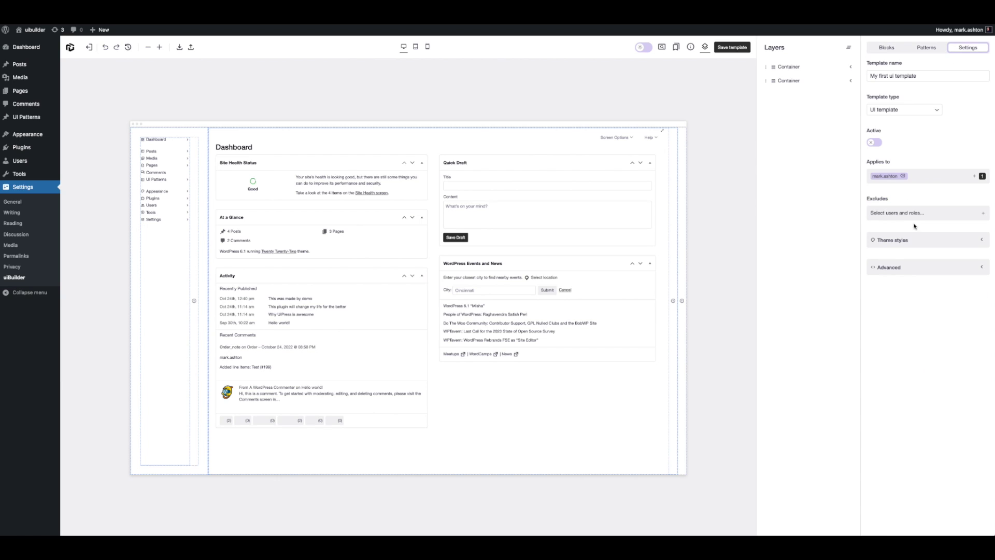
click(915, 240)
scroll(917, 261, down, 3)
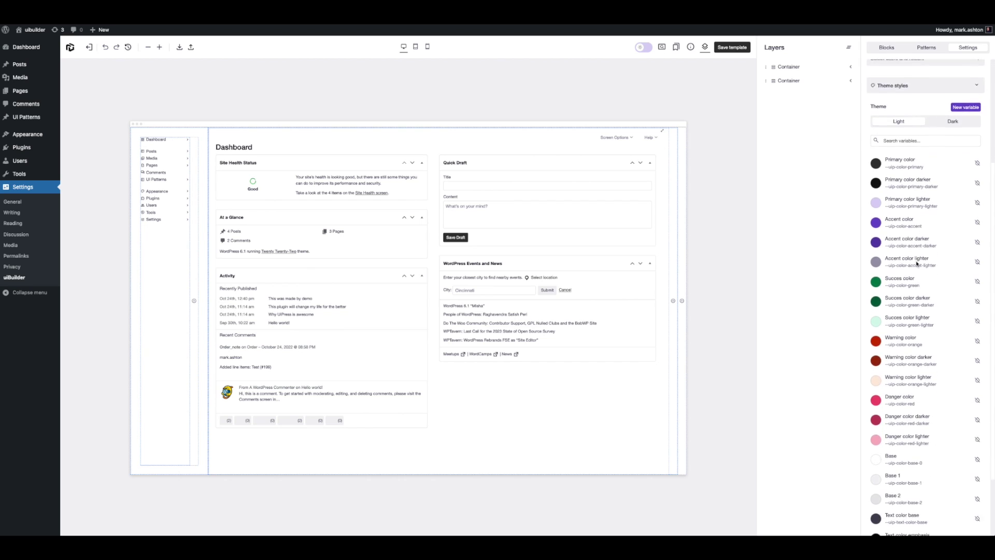
scroll(916, 263, down, 1)
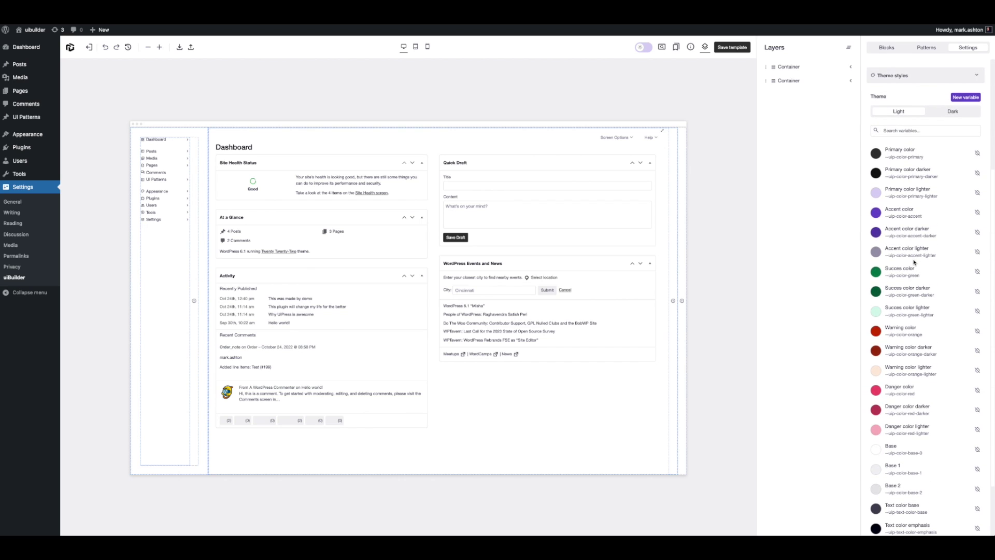
click(875, 154)
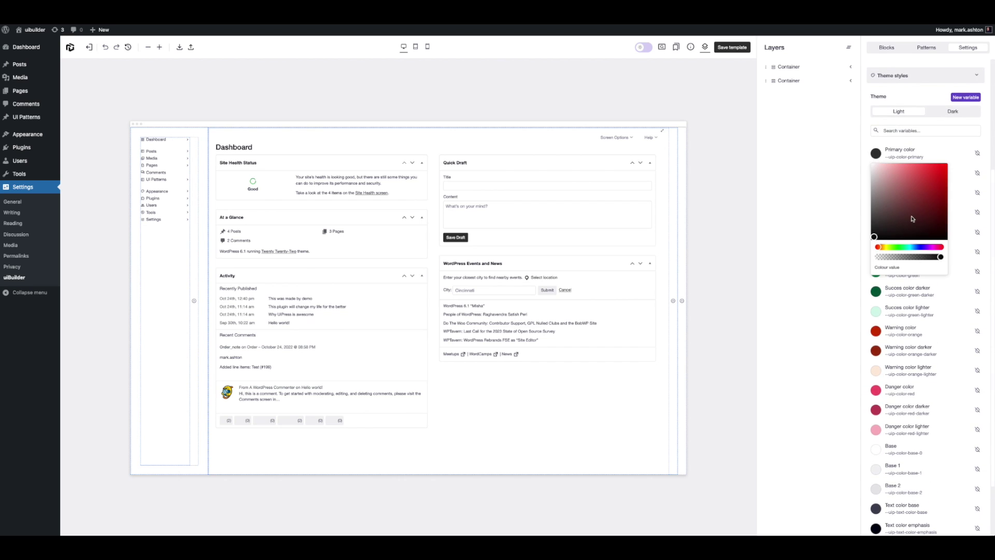
drag(912, 218, 911, 175)
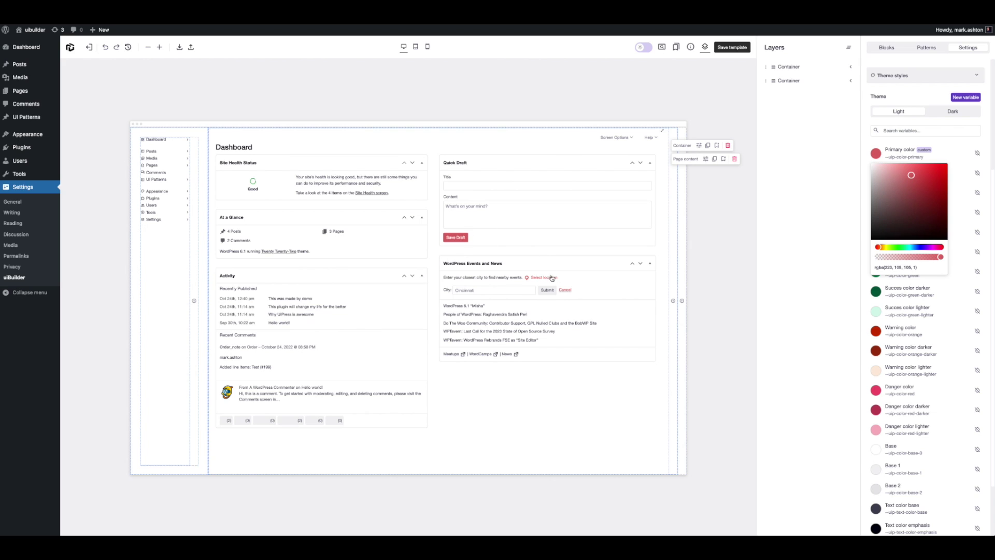
click(951, 149)
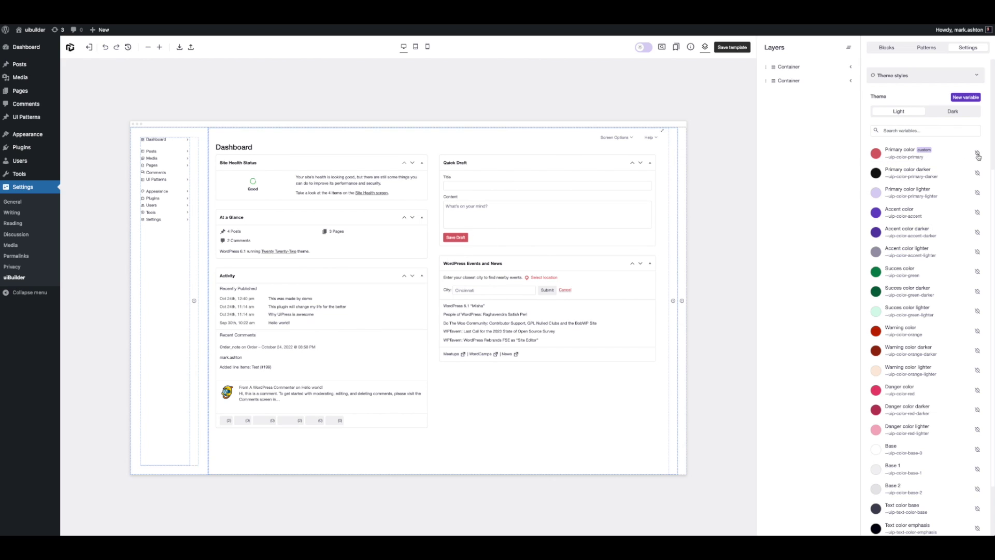
Step: Reset the light theme's Primary color to its default and view the dark theme's colour variables
click(978, 154)
click(943, 112)
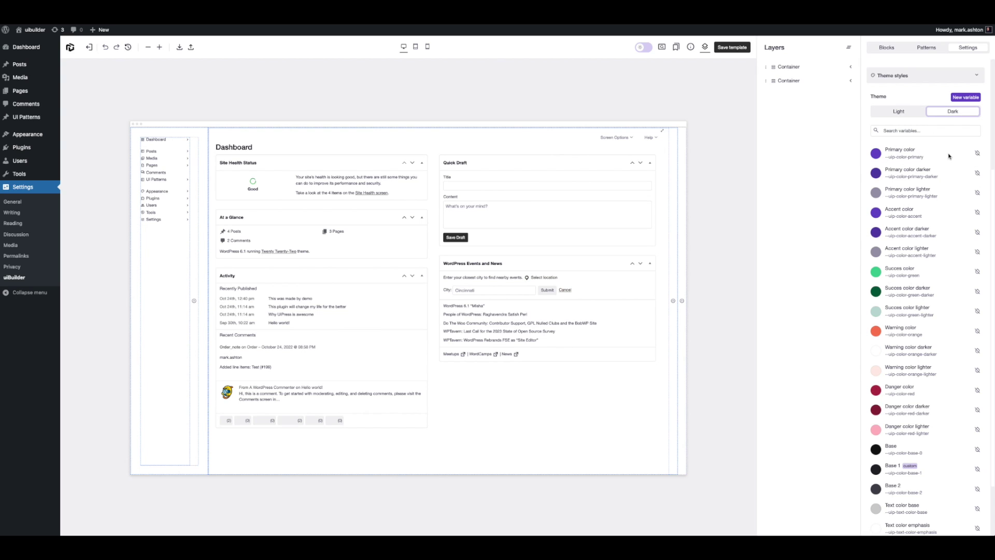
click(964, 97)
click(965, 152)
scroll(962, 157, up, 4)
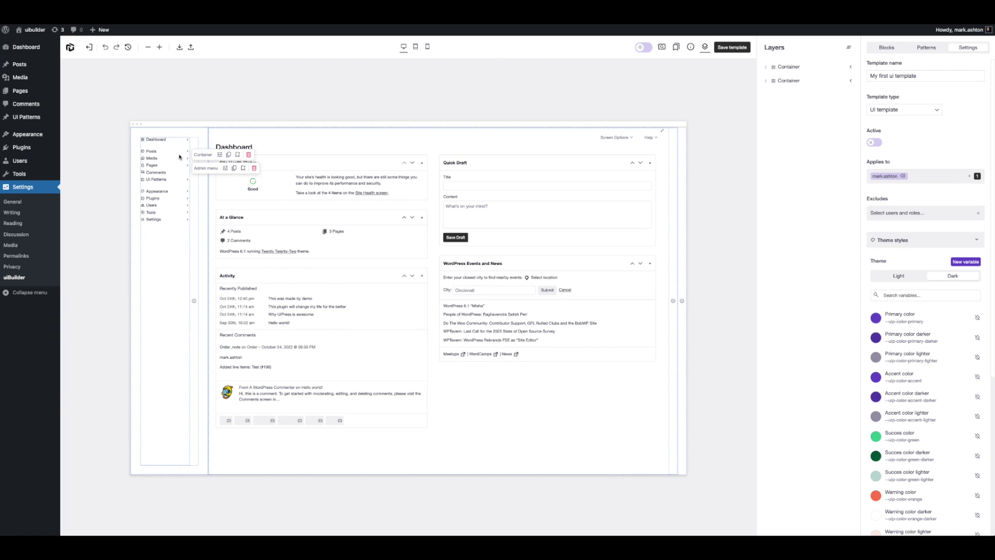
Step: Set the content area background colour of the menu sidebar container to the theme variable --uip-color-base-1
click(794, 69)
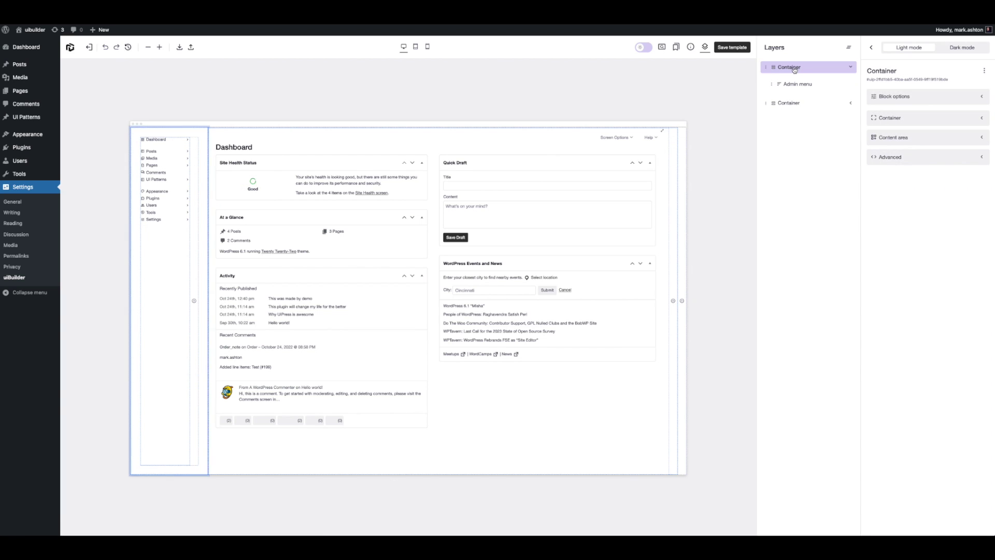
click(937, 139)
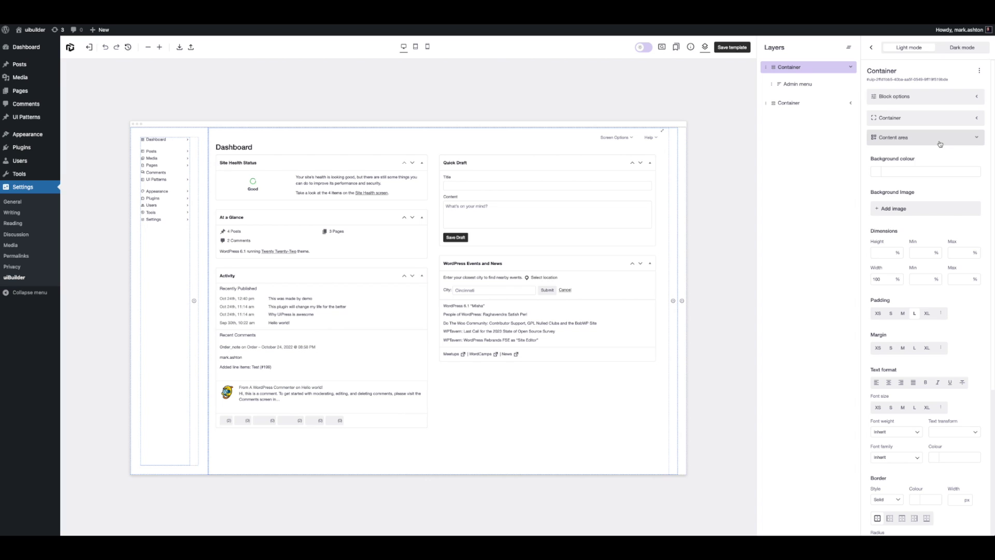
click(872, 172)
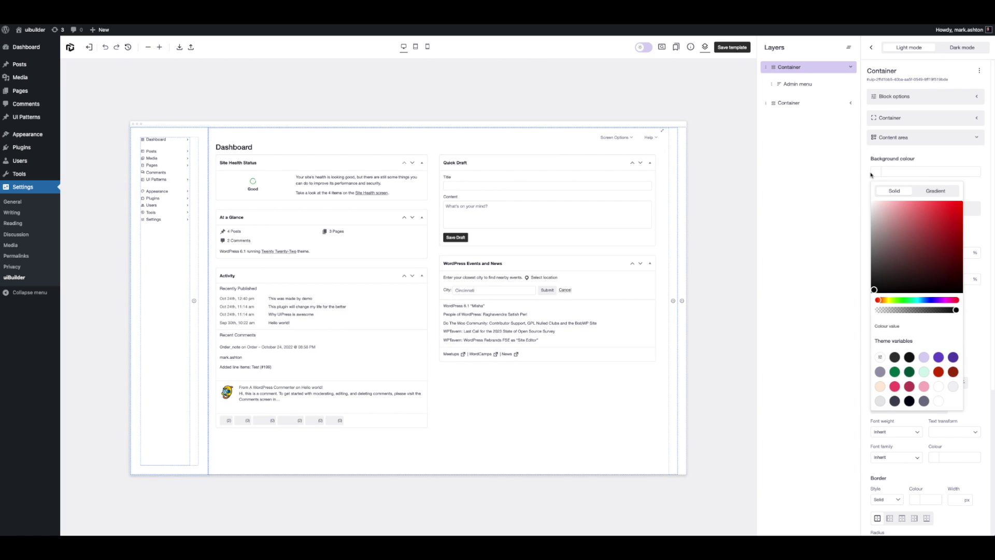
click(938, 357)
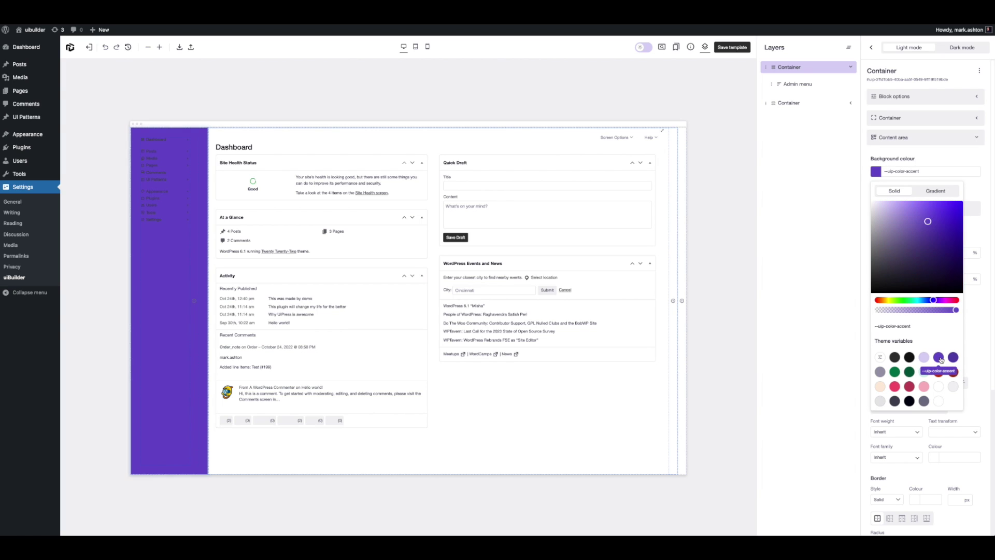
click(951, 386)
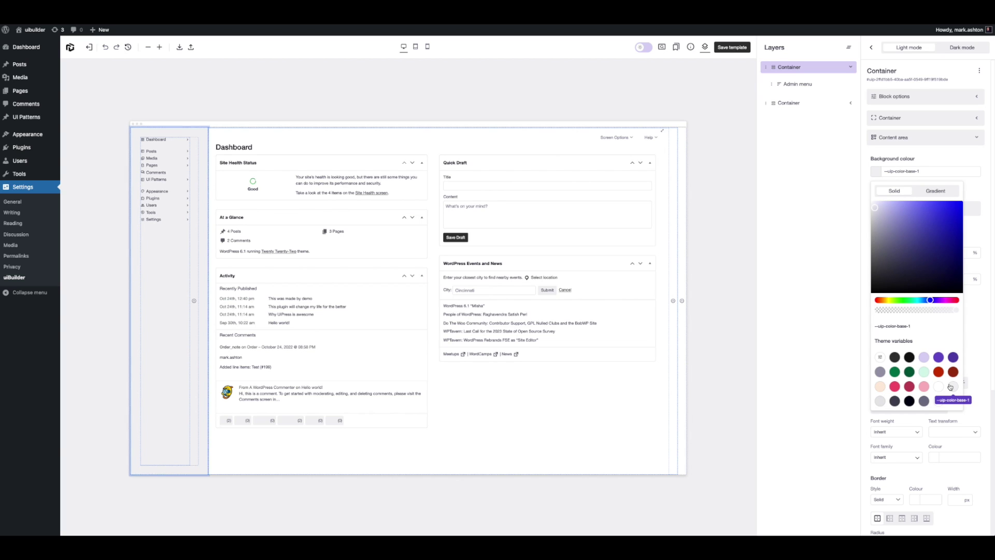
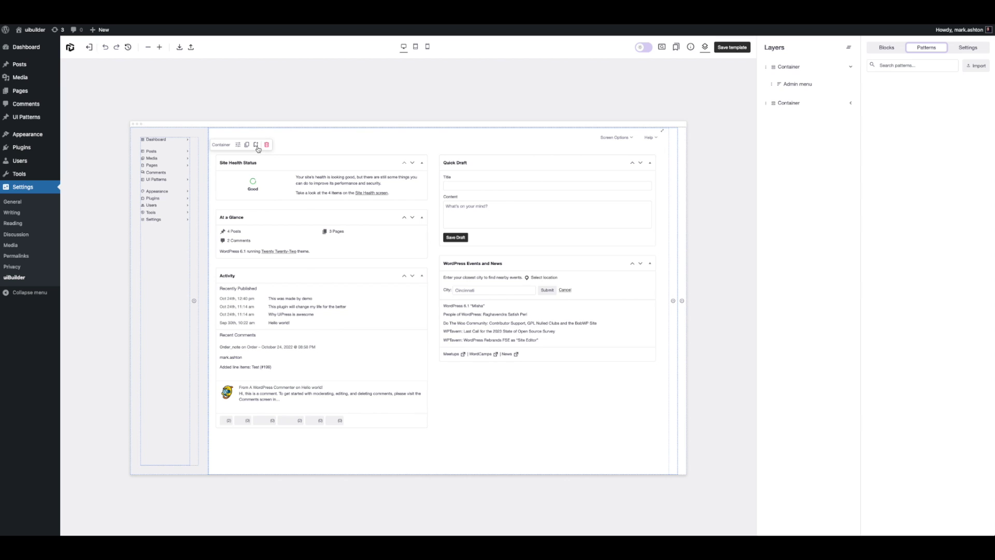
Step: Save the menu sidebar container as a Layout pattern titled "my admin menu" with the menu_open icon
click(256, 147)
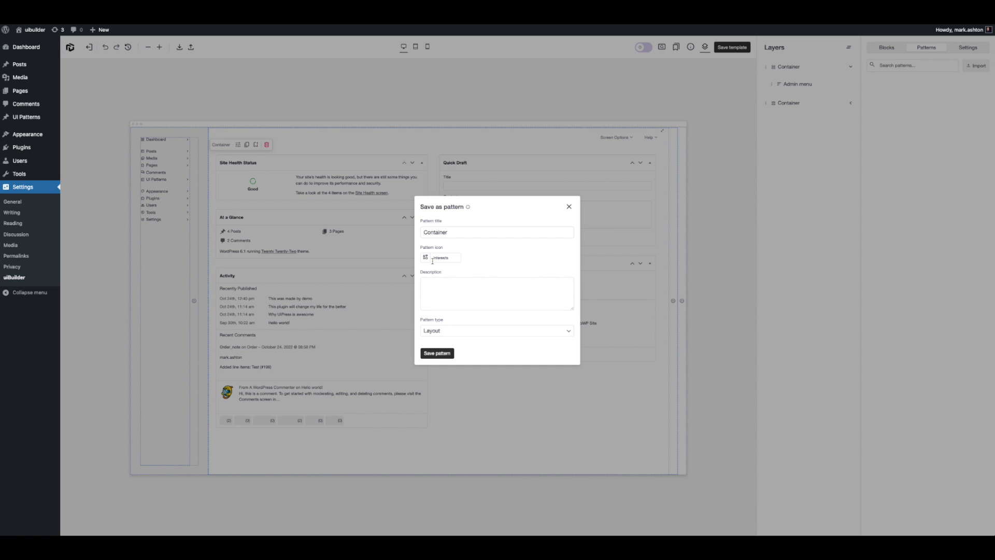
drag(424, 233, 448, 234)
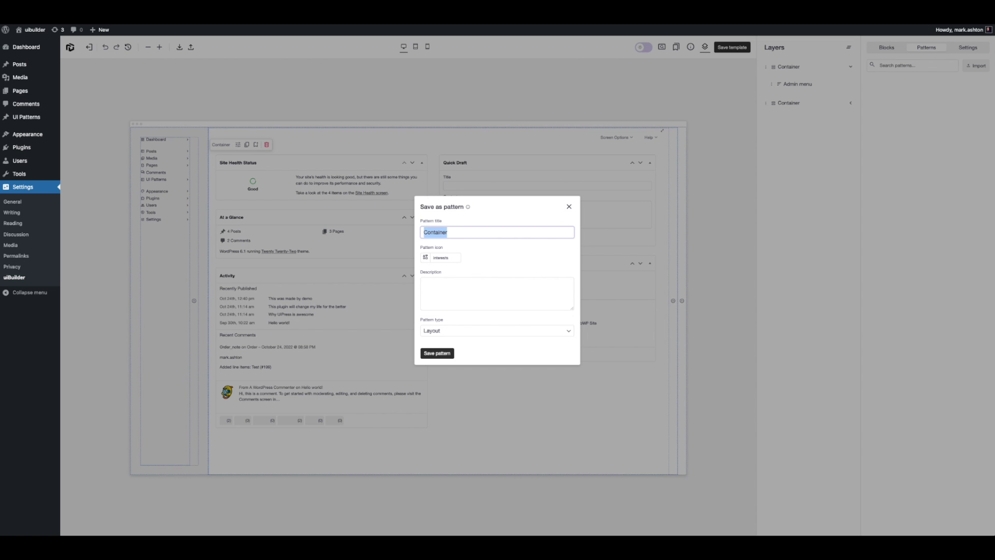
text(my admin menu)
click(444, 256)
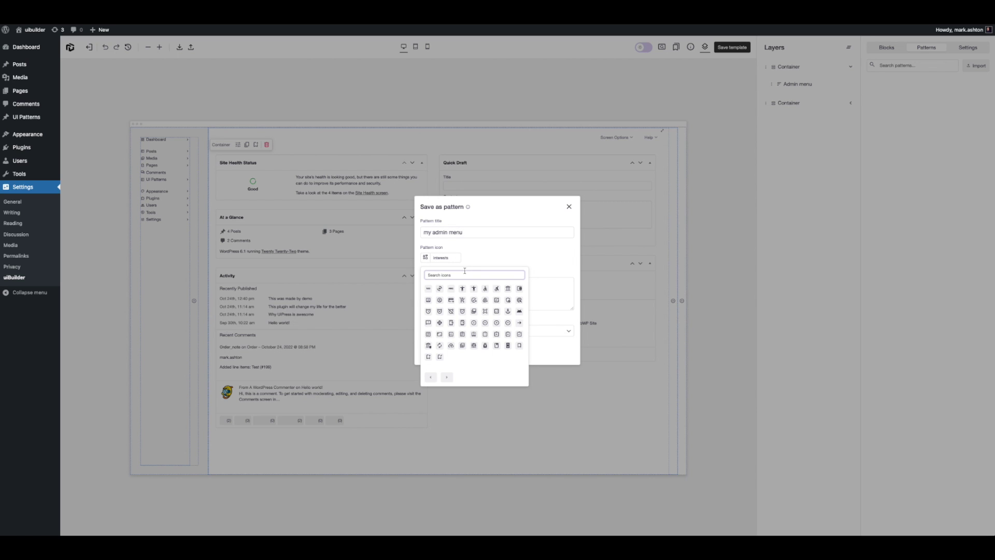
text(menu)
click(461, 286)
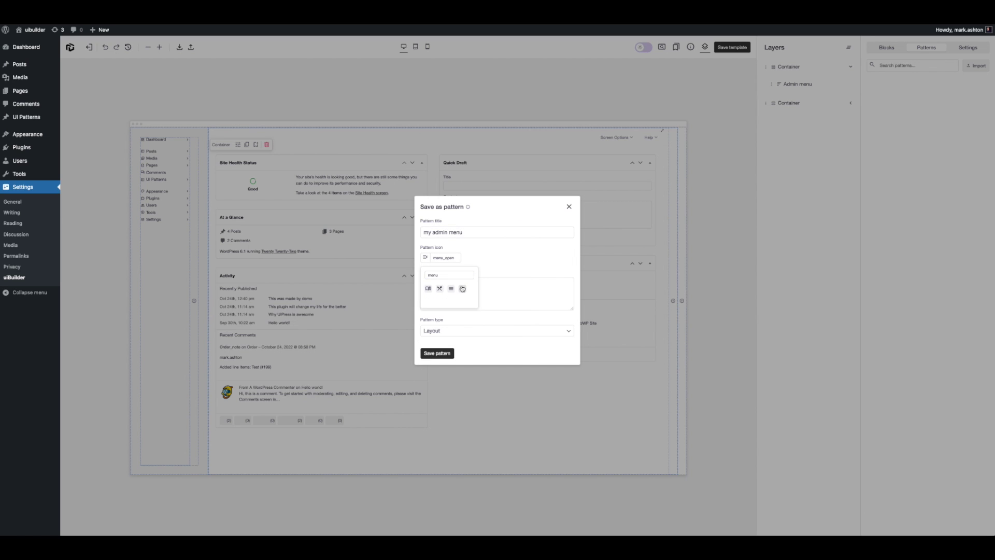
click(502, 289)
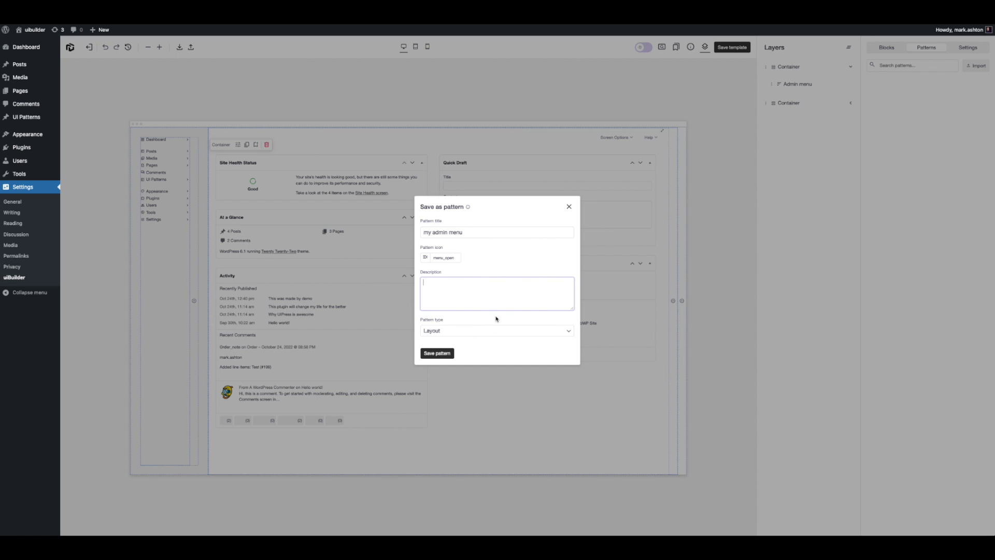
click(446, 333)
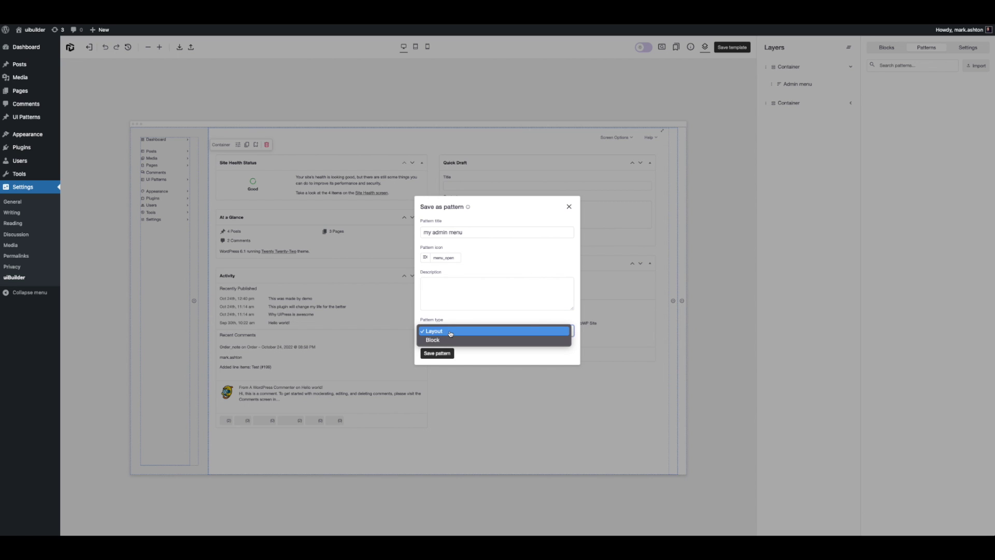
click(445, 333)
click(453, 353)
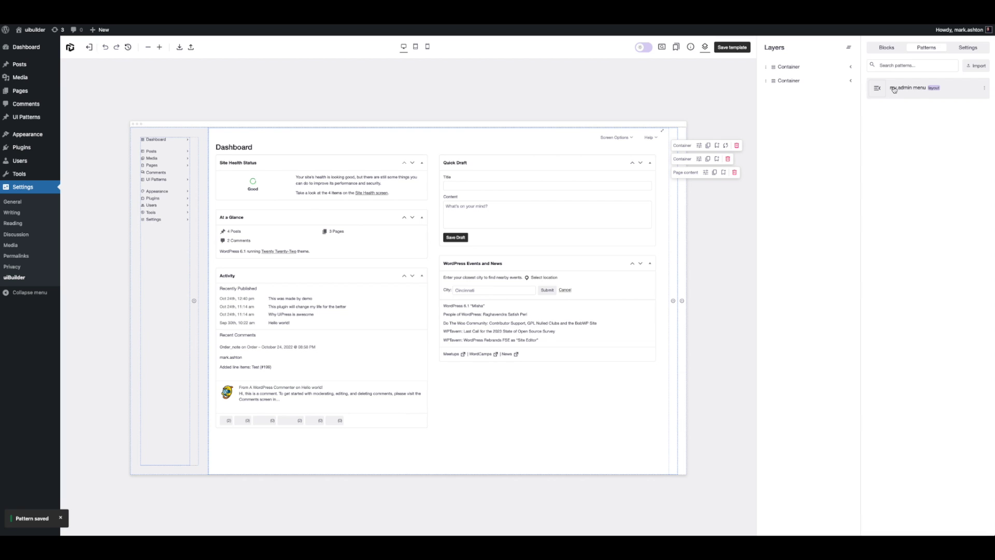
Step: Try out the "my admin menu" pattern as a second sidebar after the page content and delete that copy again
drag(895, 91, 677, 250)
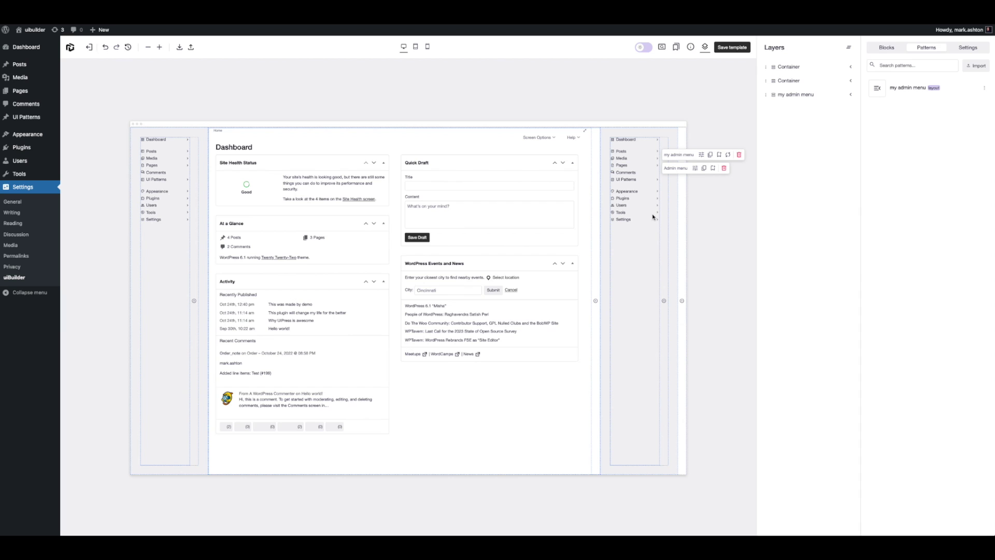
click(727, 156)
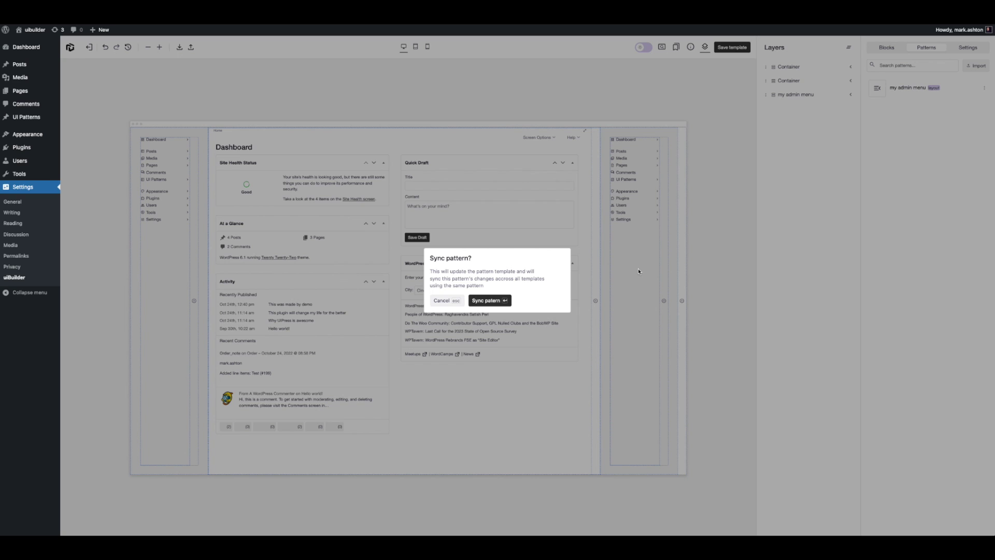
click(456, 303)
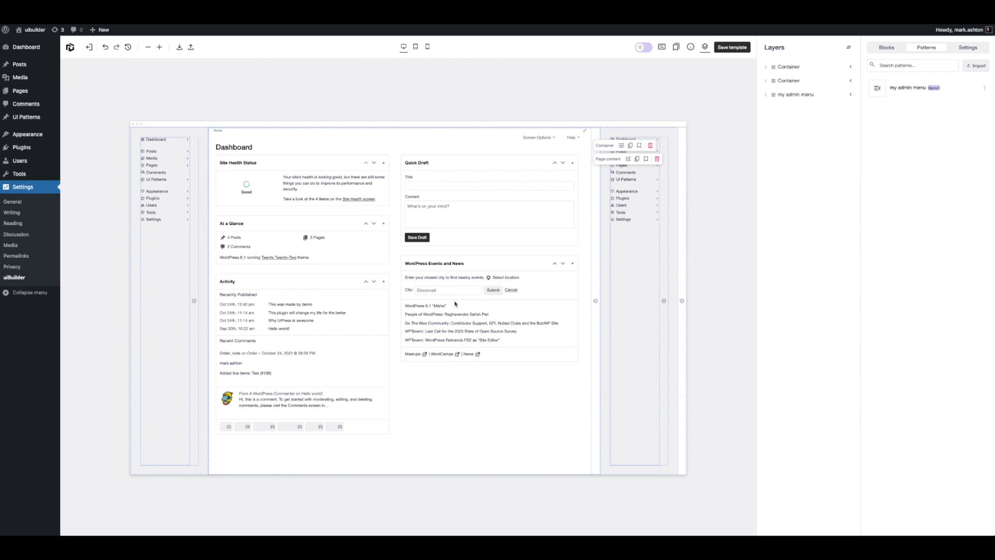
mouse_move(670, 140)
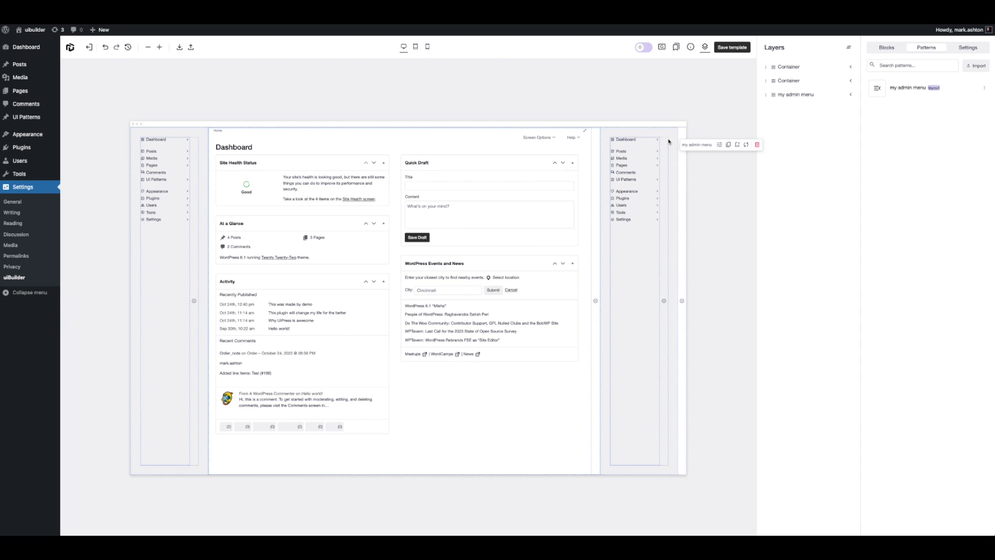
click(757, 146)
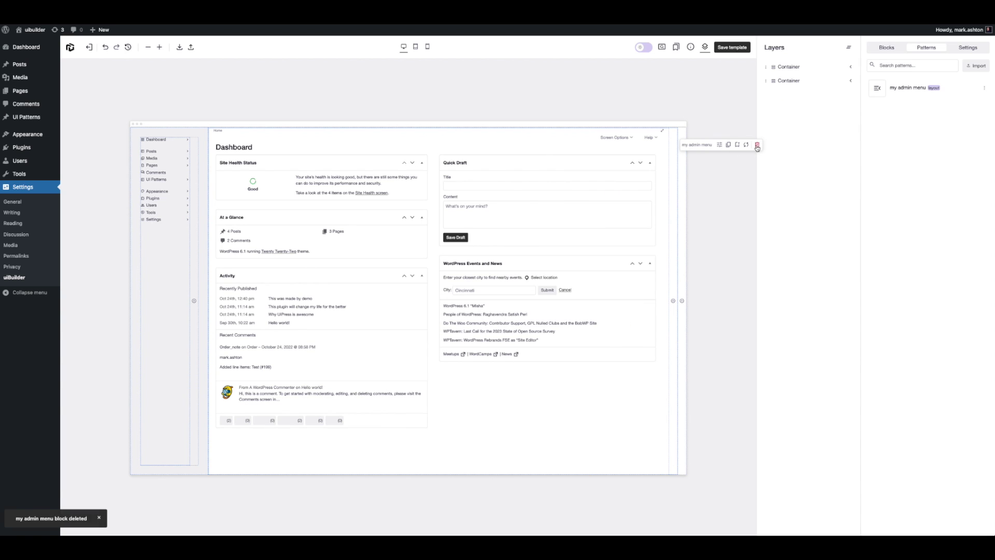
Step: Save the template and start a new blank template from the uiBuilder template list
click(732, 47)
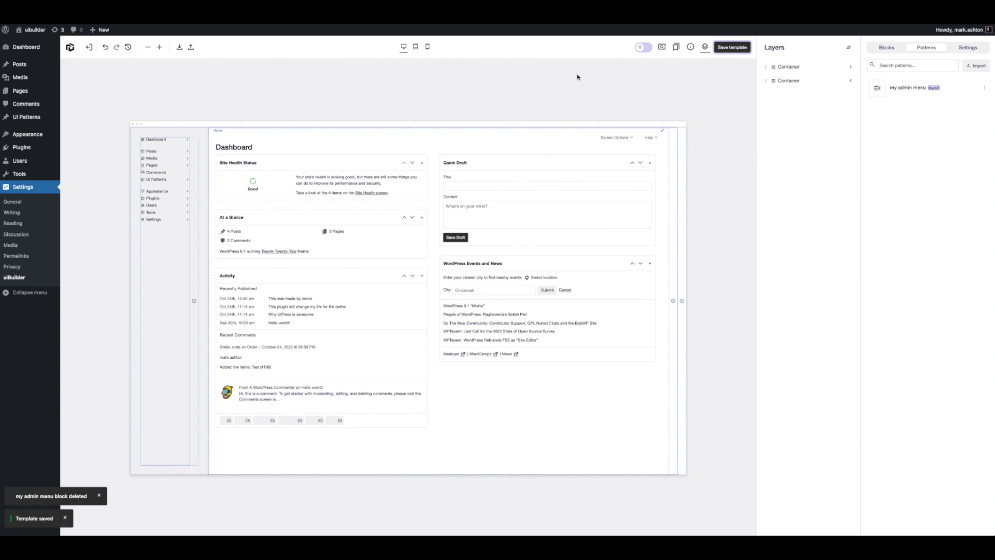
click(89, 48)
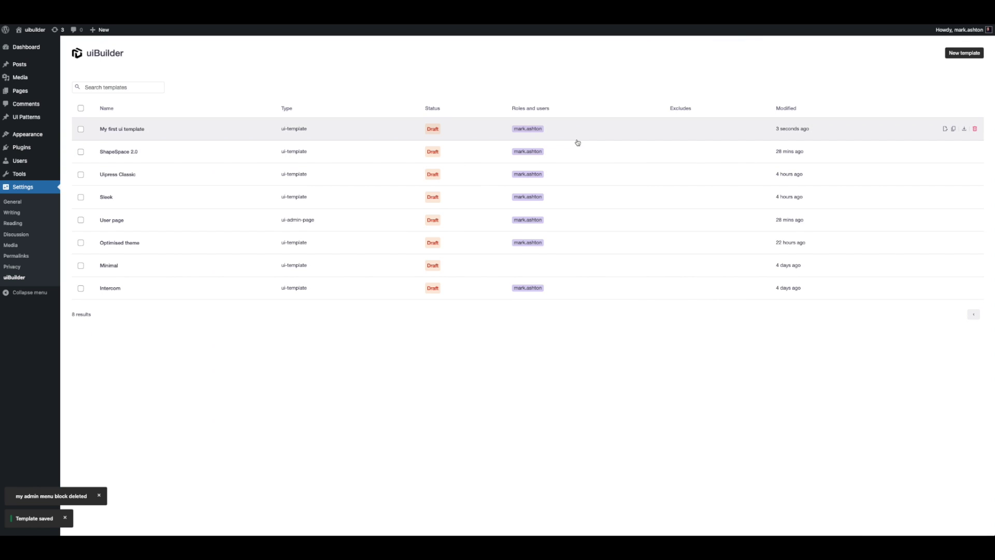
click(972, 55)
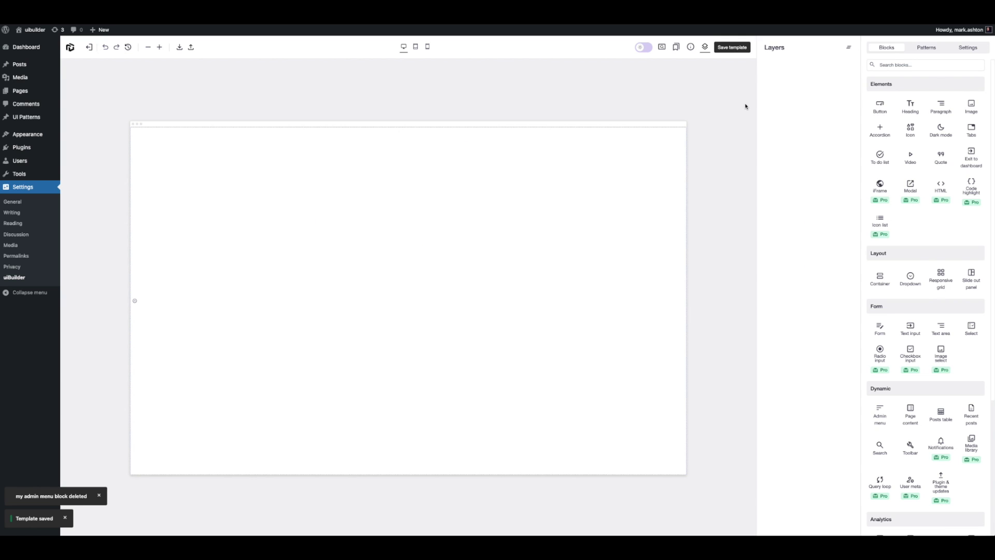
Step: Insert the "my admin menu" pattern into the blank template and set its content area background colour to --uip-color-primary-lighter
click(932, 52)
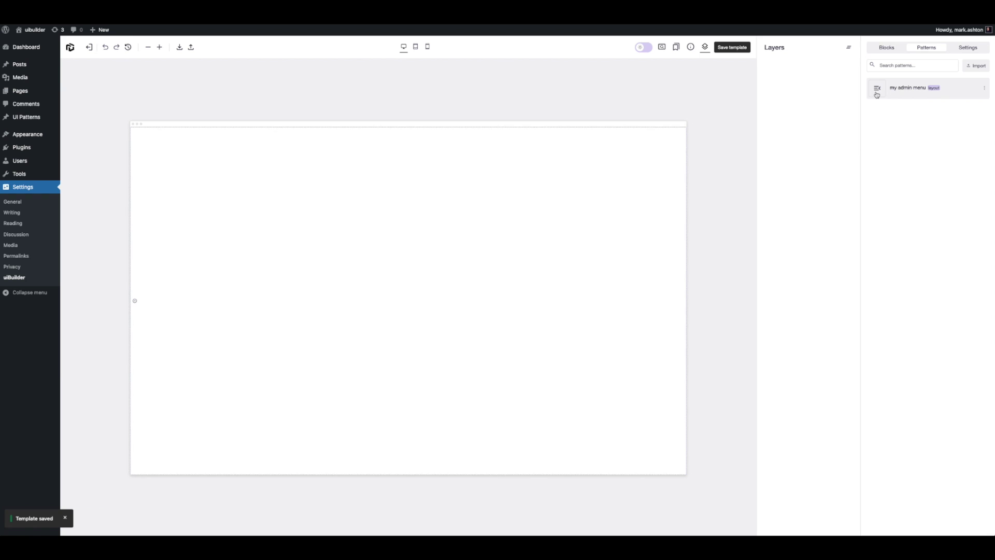
drag(877, 95, 182, 300)
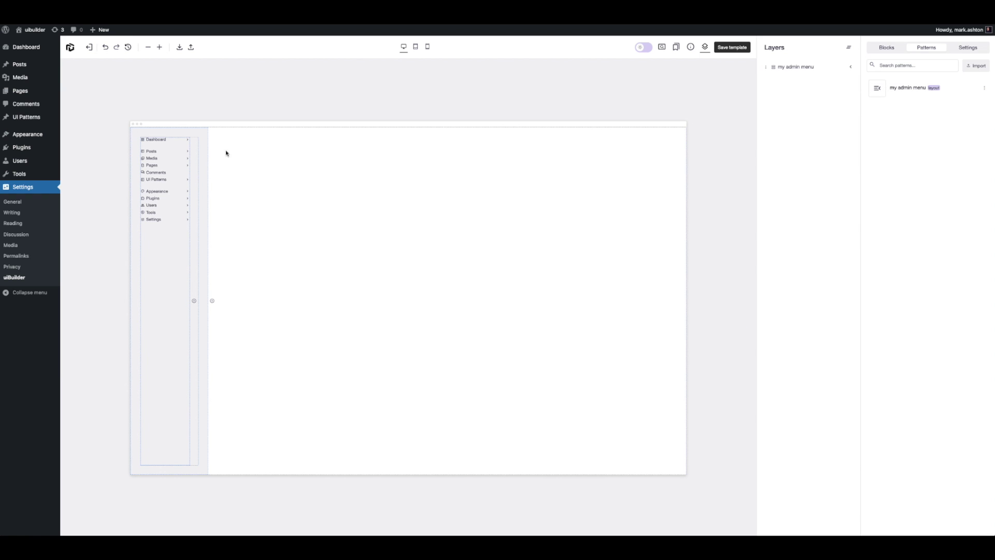
mouse_move(198, 135)
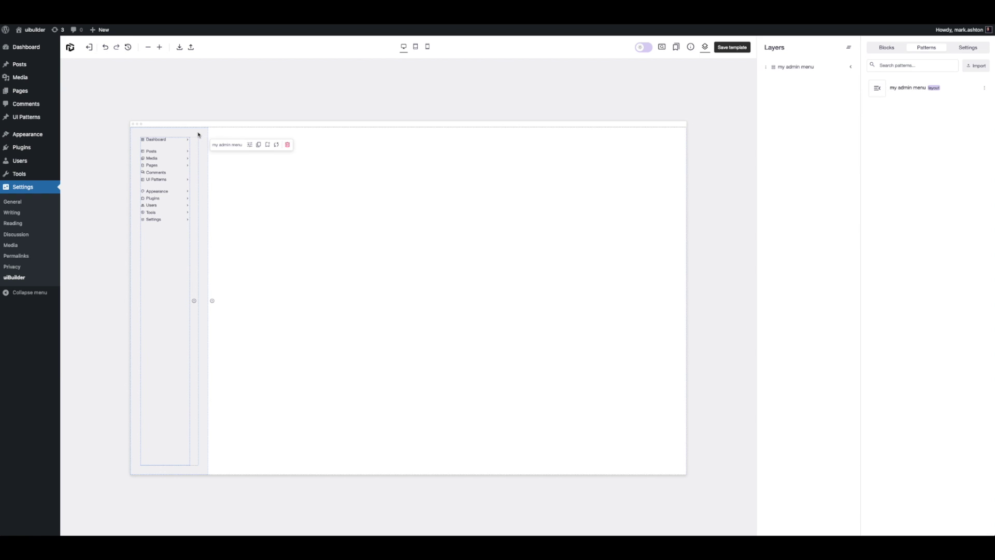
click(250, 145)
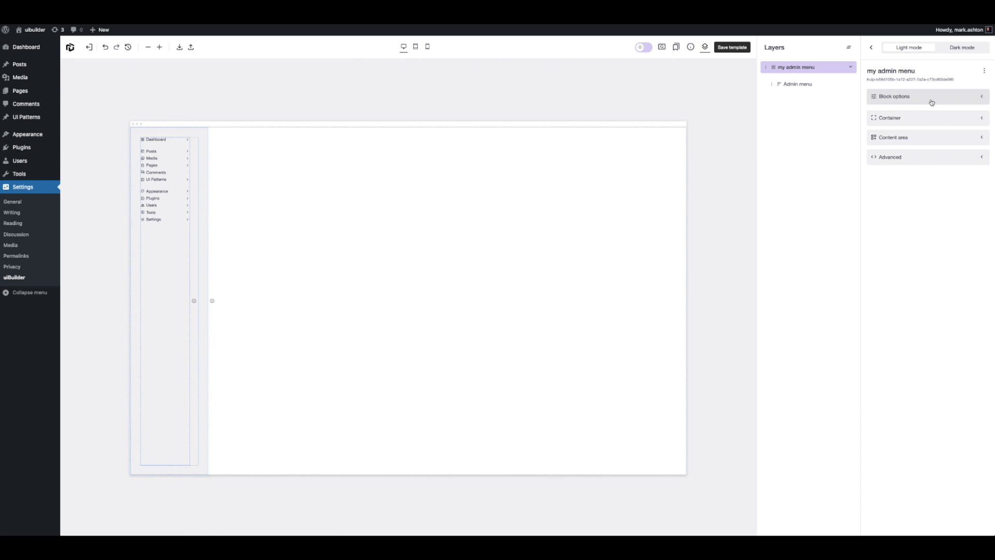
click(892, 140)
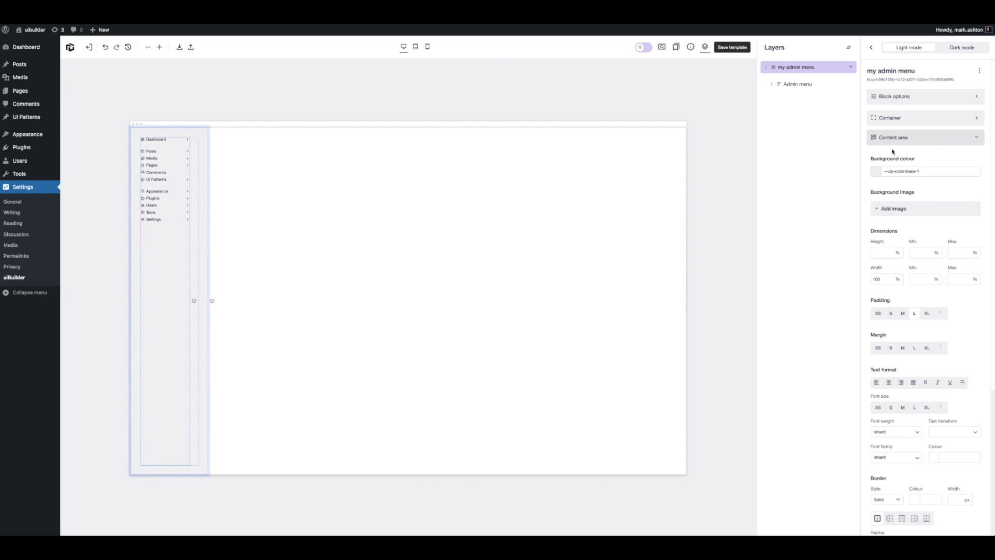
click(875, 171)
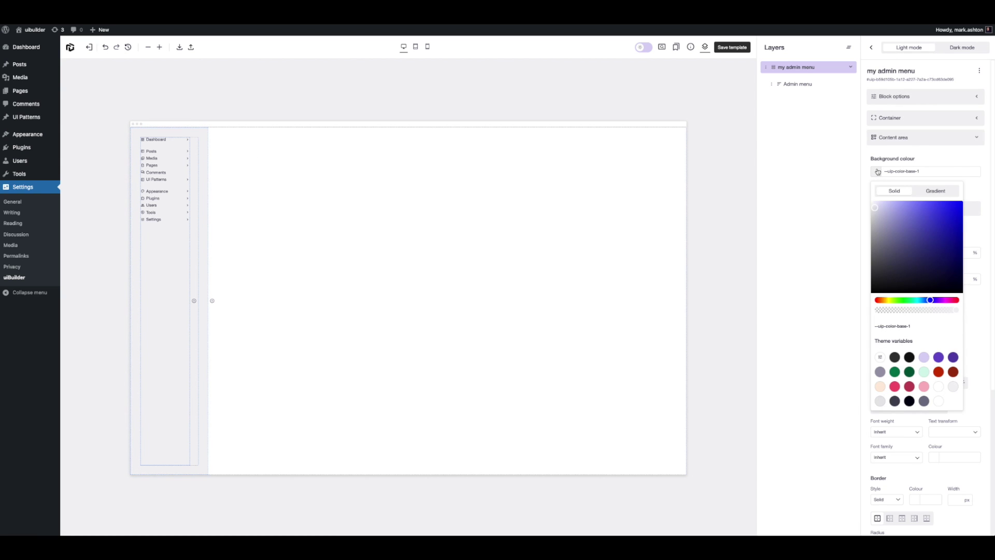
click(924, 357)
click(831, 188)
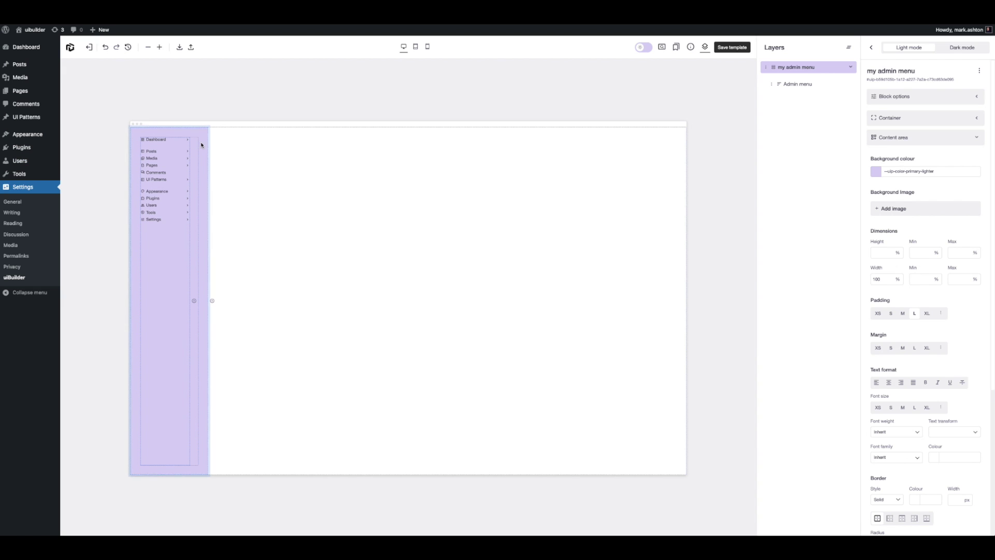
Step: Sync the "my admin menu" pattern's changes across all templates, and save the new template before returning to the template list
mouse_move(198, 144)
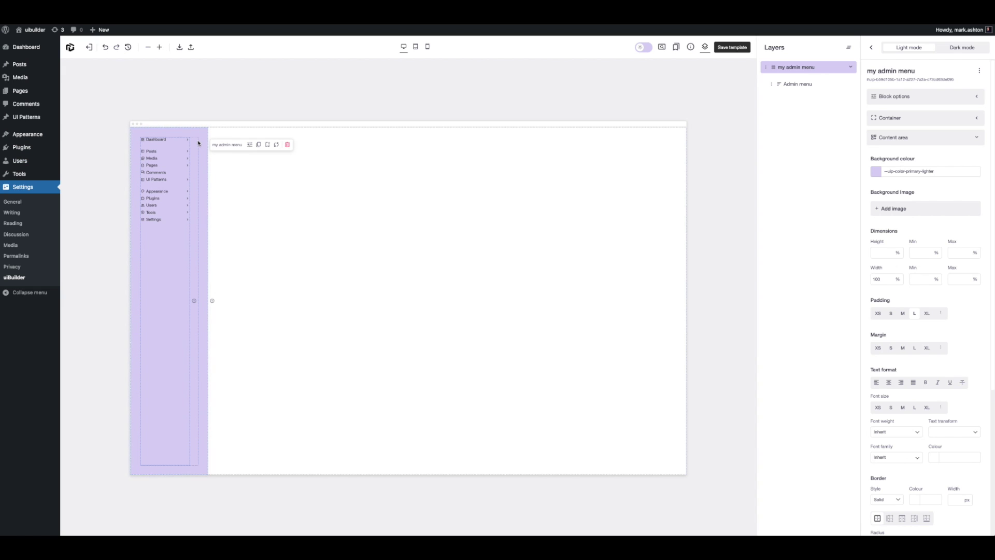
click(277, 146)
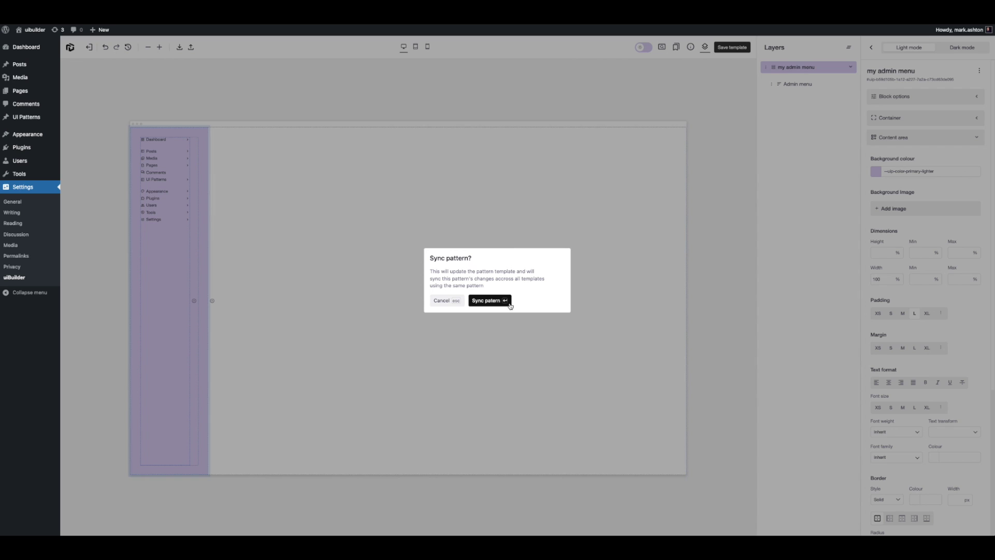
click(501, 301)
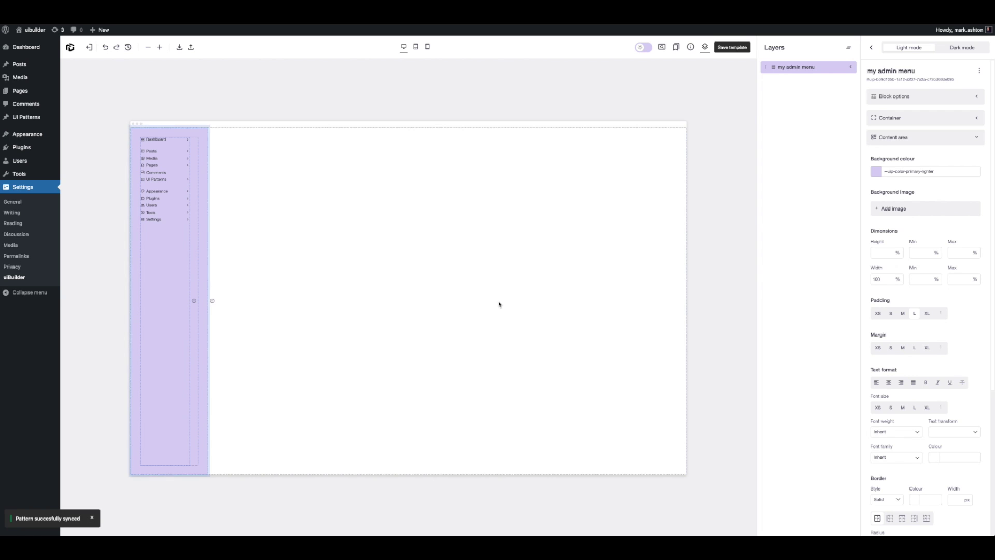
click(733, 47)
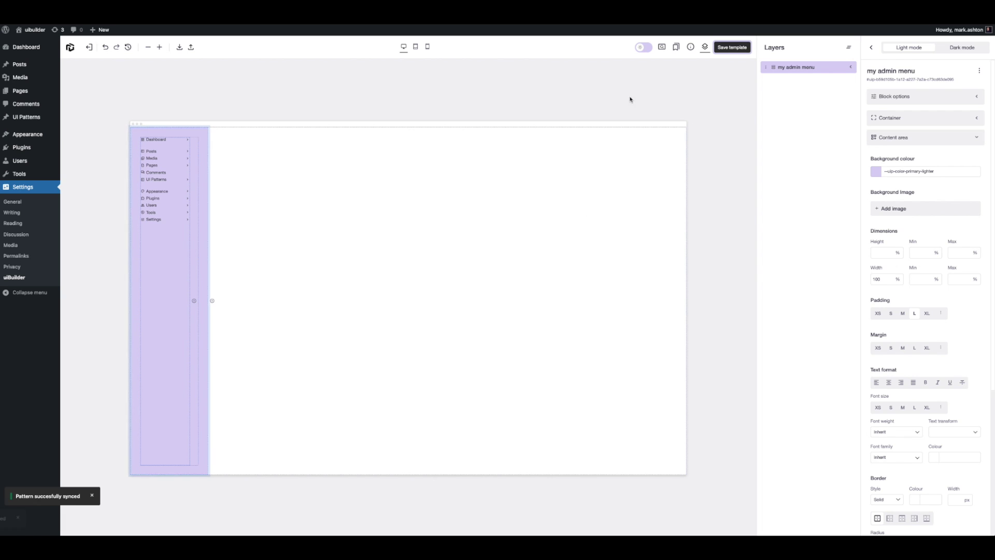
click(89, 47)
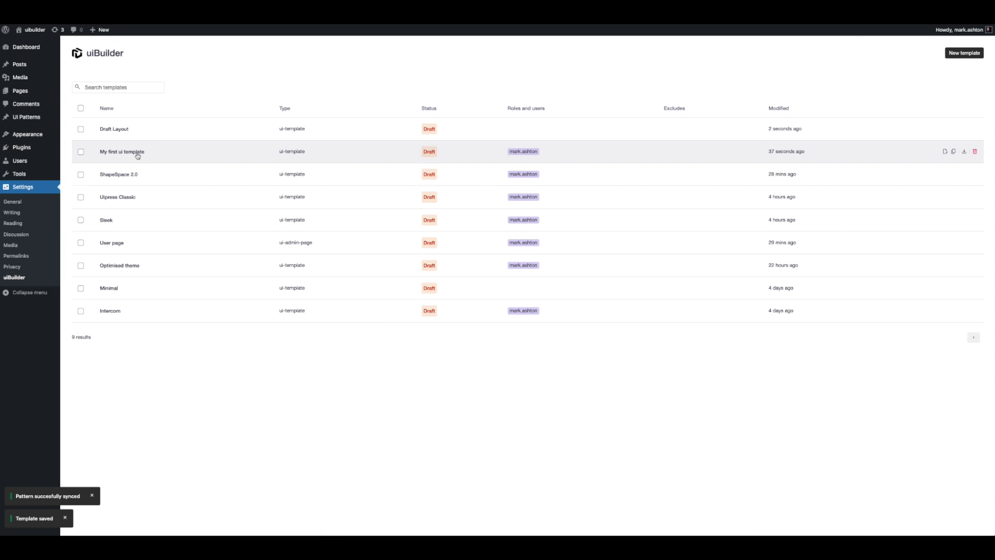
Step: Open "My first ui template" and replace its current layout with the UiPress classic layout from the template library
click(136, 153)
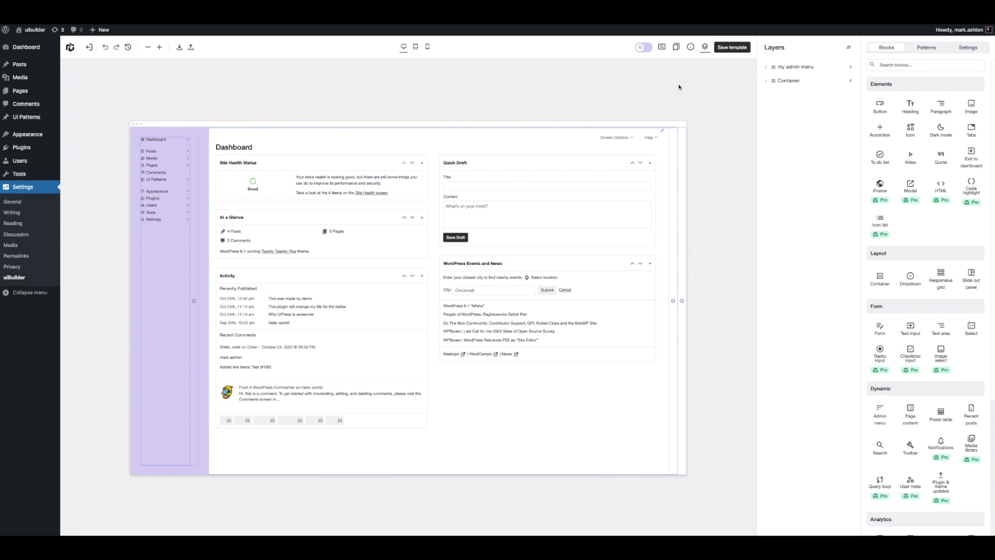
click(677, 48)
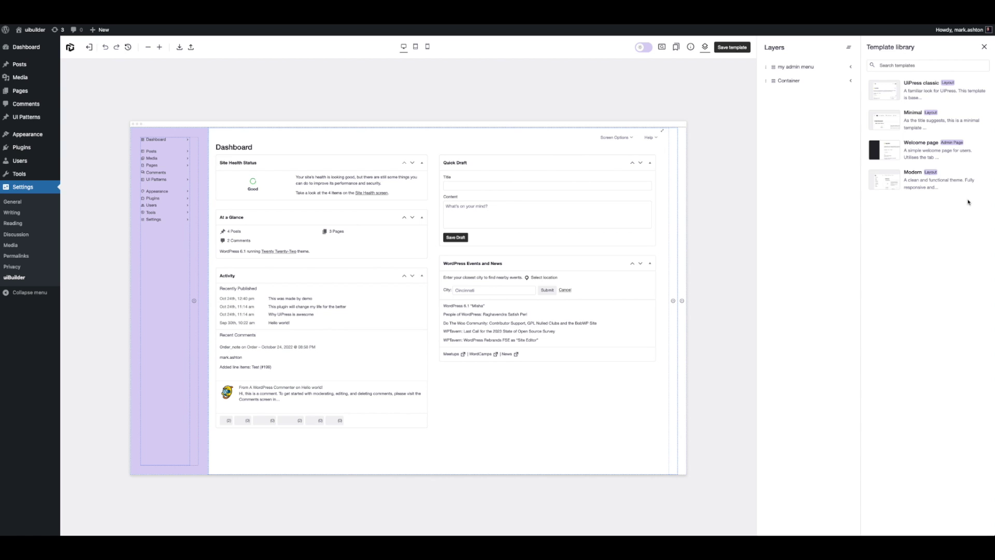
click(927, 89)
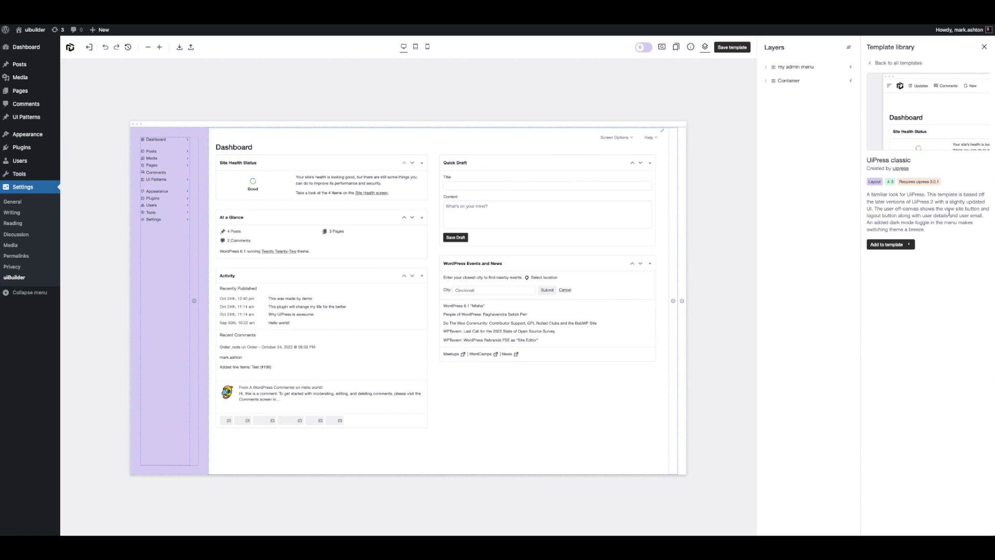
click(910, 244)
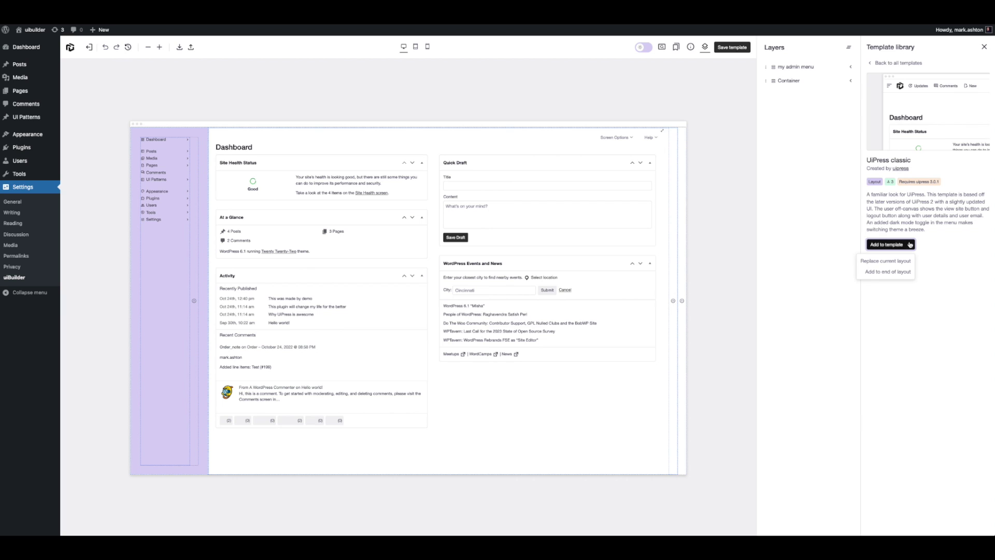
click(891, 262)
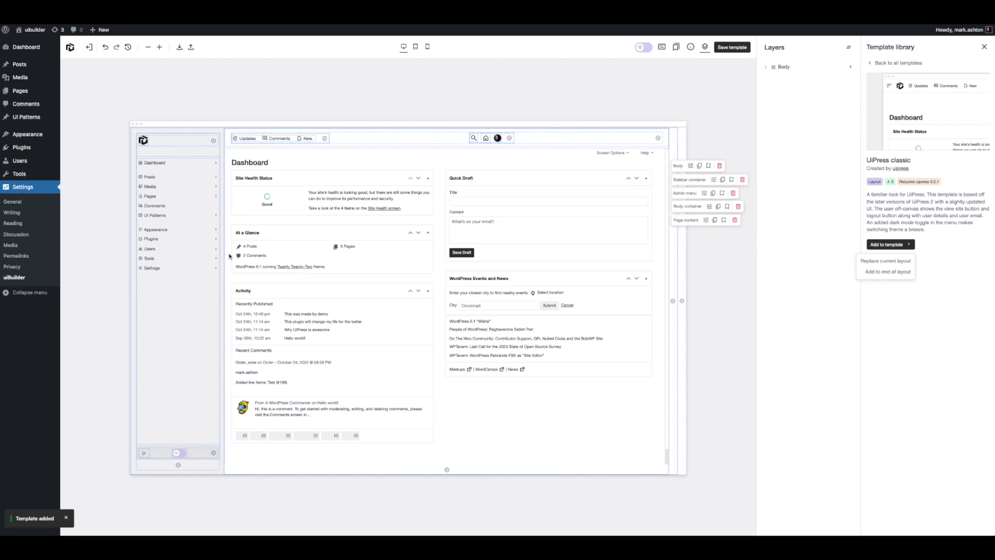
Step: Preview the UiPress classic layout, checking its Posts page, dark mode toggle, site search panel and user panel
click(661, 49)
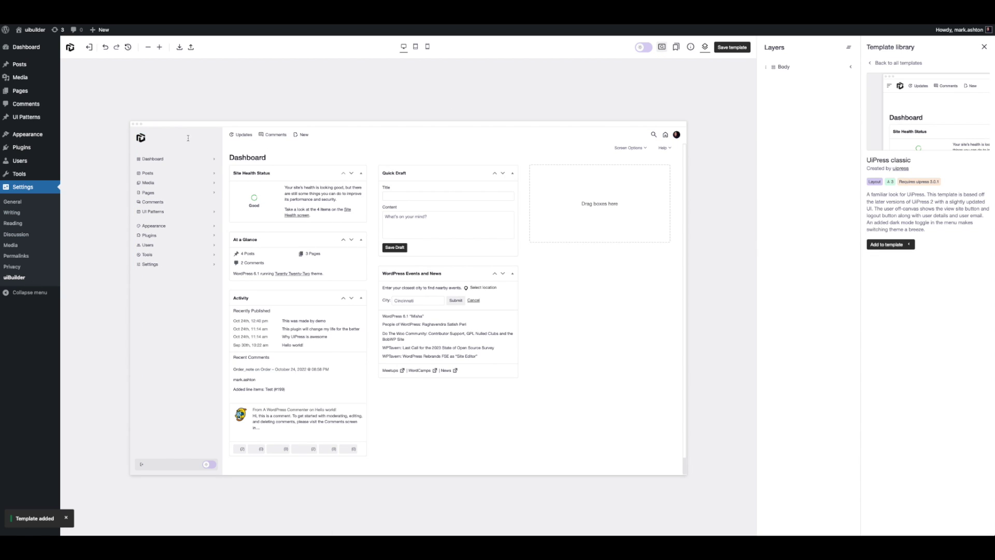
click(150, 173)
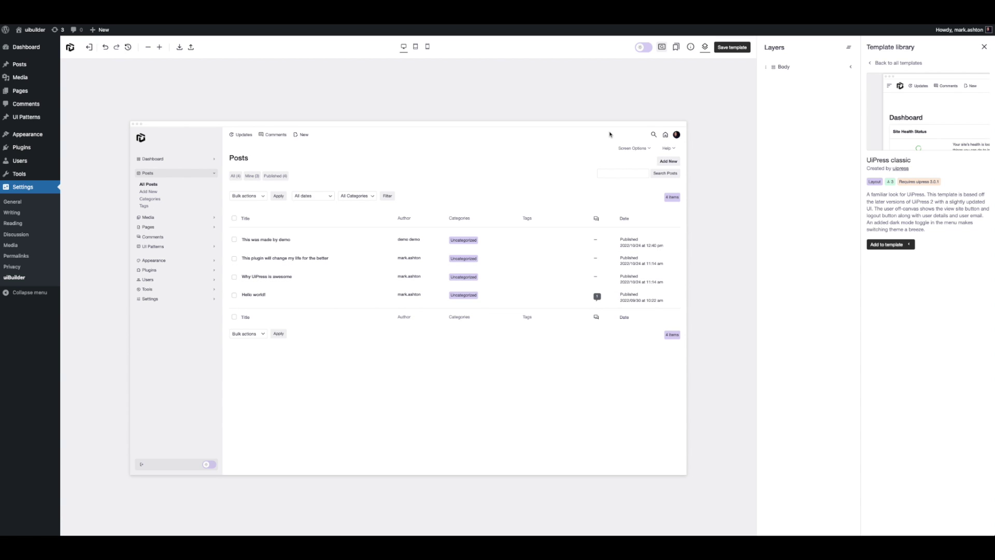
click(209, 465)
click(210, 465)
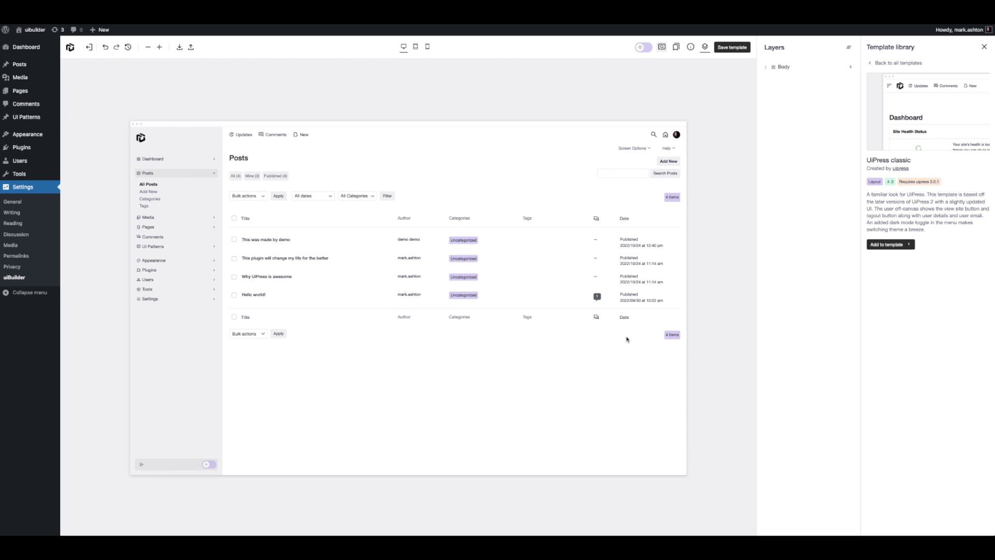
click(653, 135)
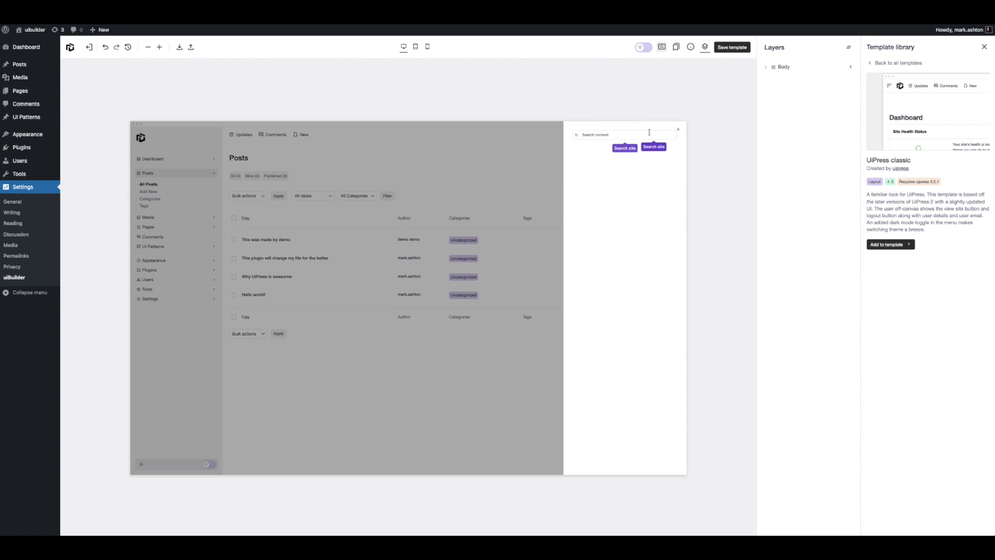
click(678, 130)
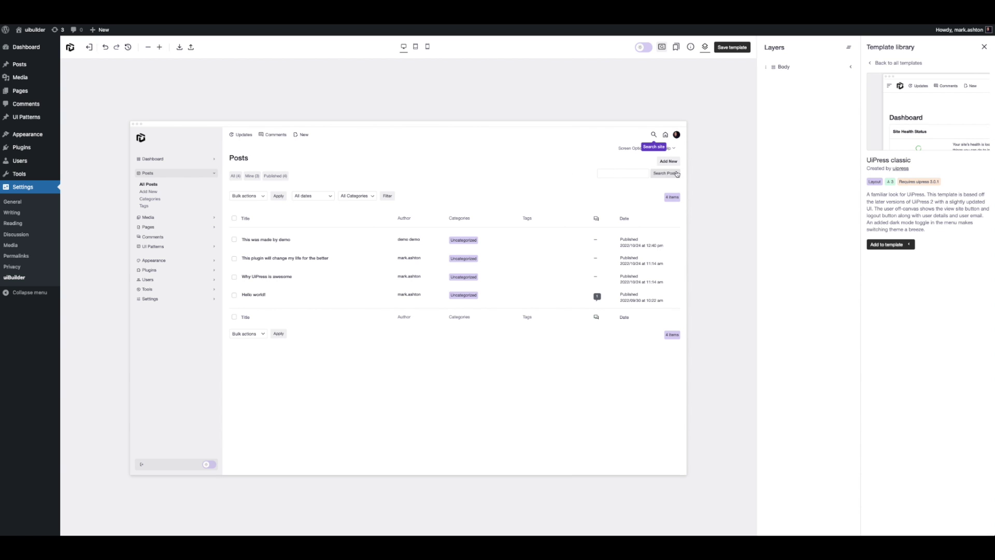
click(676, 135)
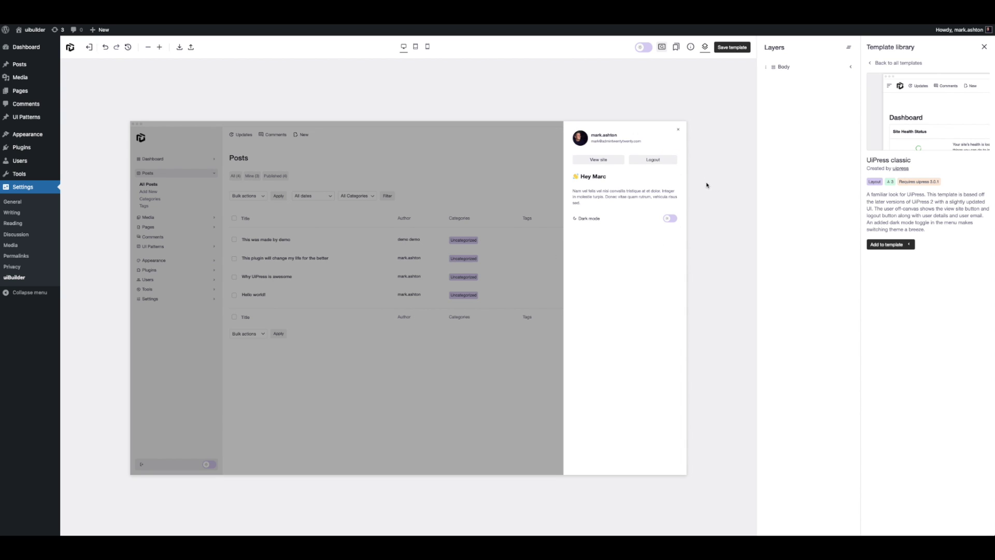
click(677, 129)
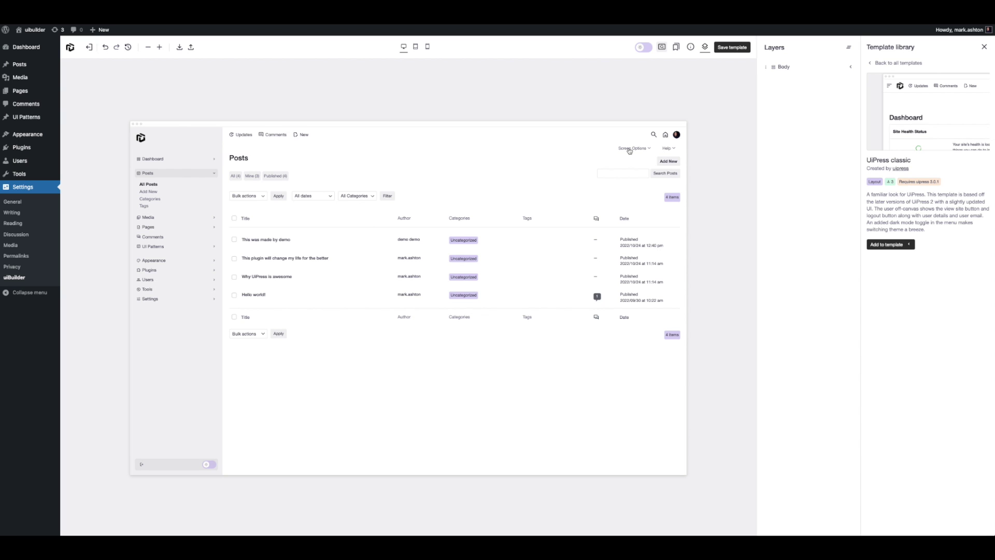
Step: Replace the current layout with the Welcome page admin template from the template library
click(886, 63)
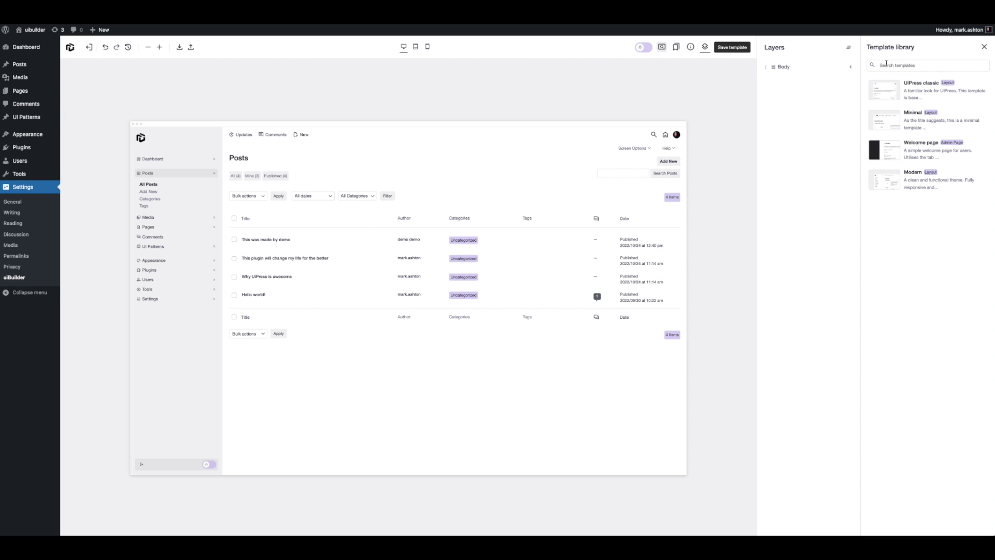
click(952, 155)
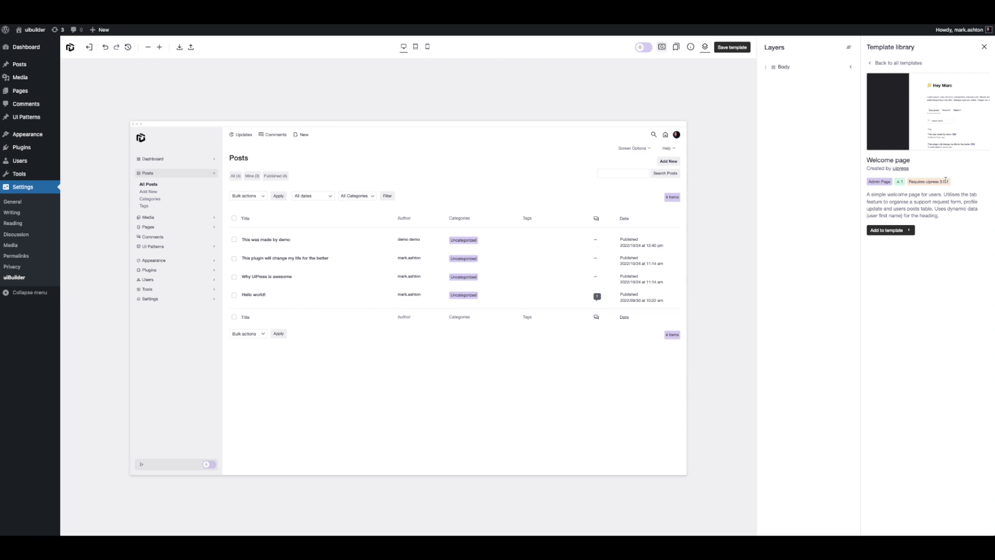
click(908, 231)
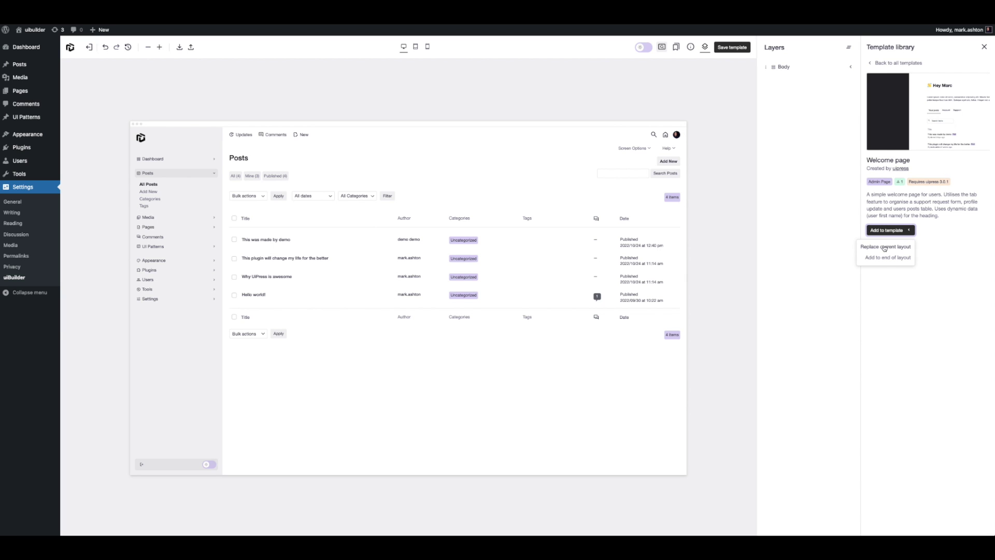
click(885, 247)
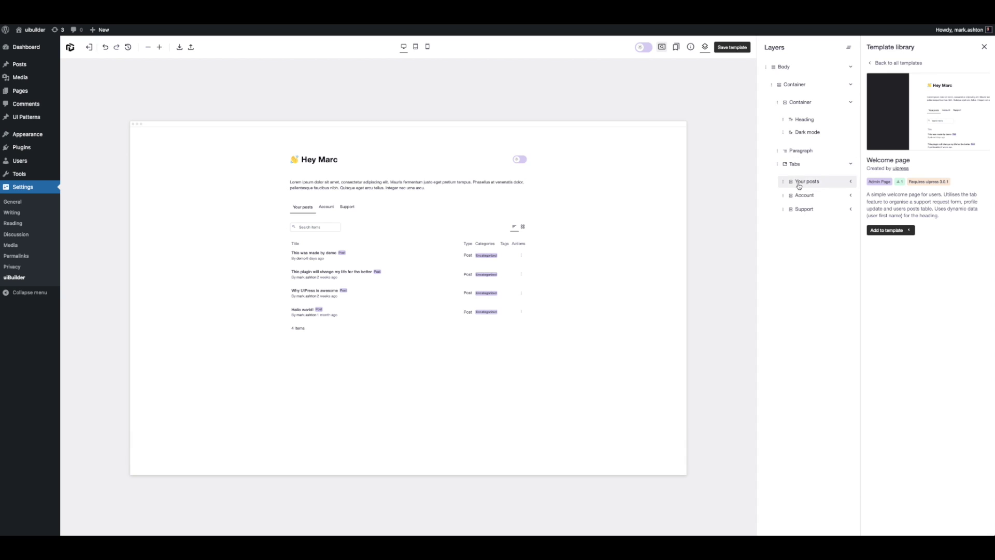
Step: Examine the posts table under Your posts and the greeting heading's text in its block options, with preview mode off
click(851, 182)
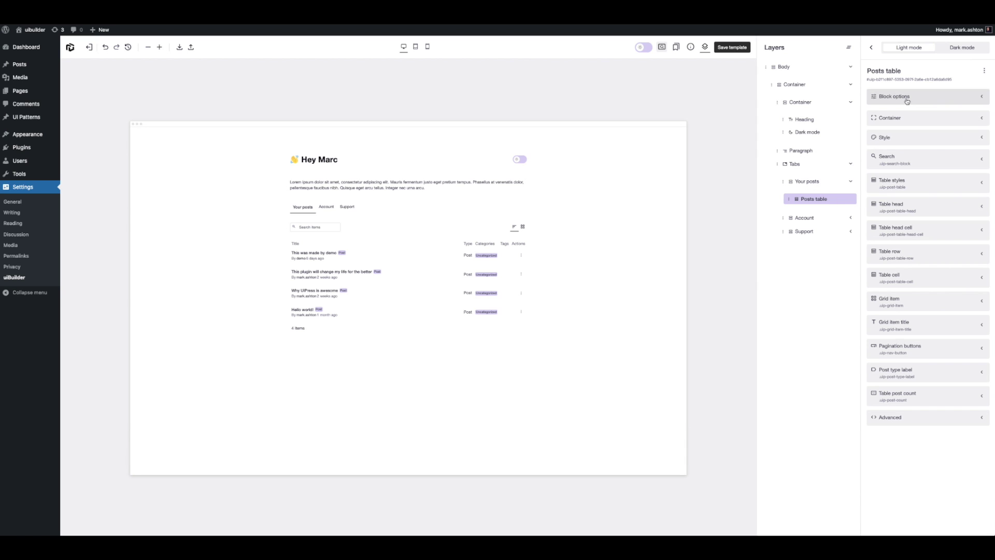
click(661, 46)
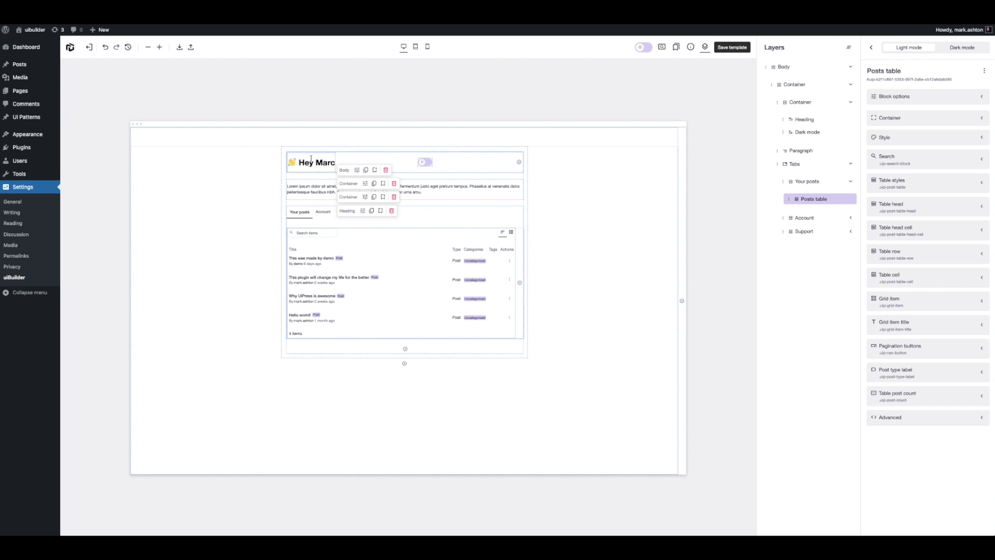
click(365, 213)
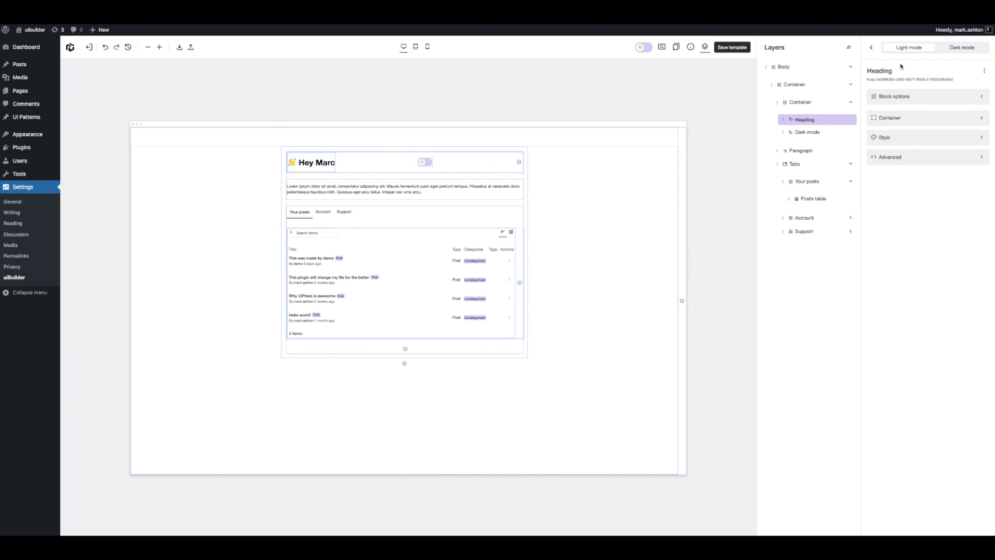
click(927, 101)
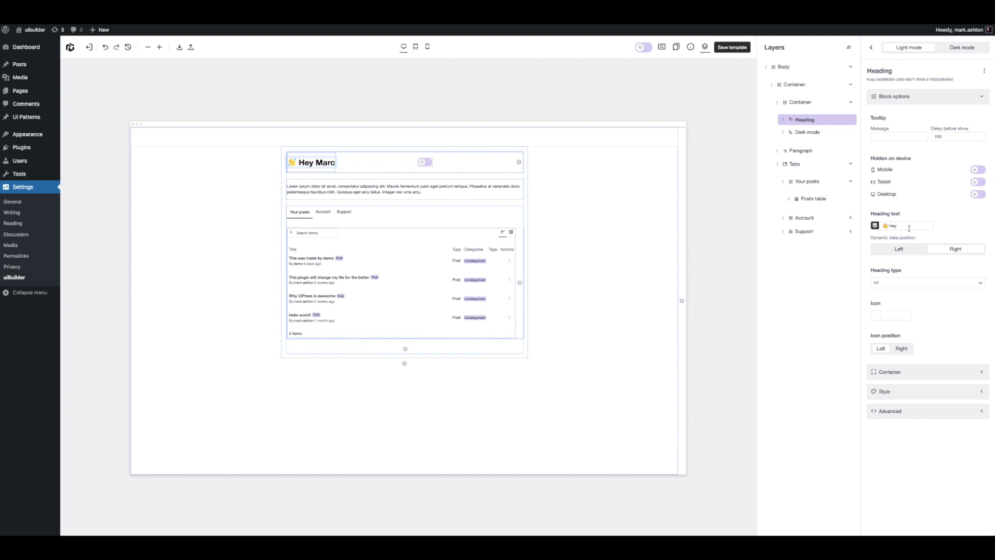
triple_click(908, 228)
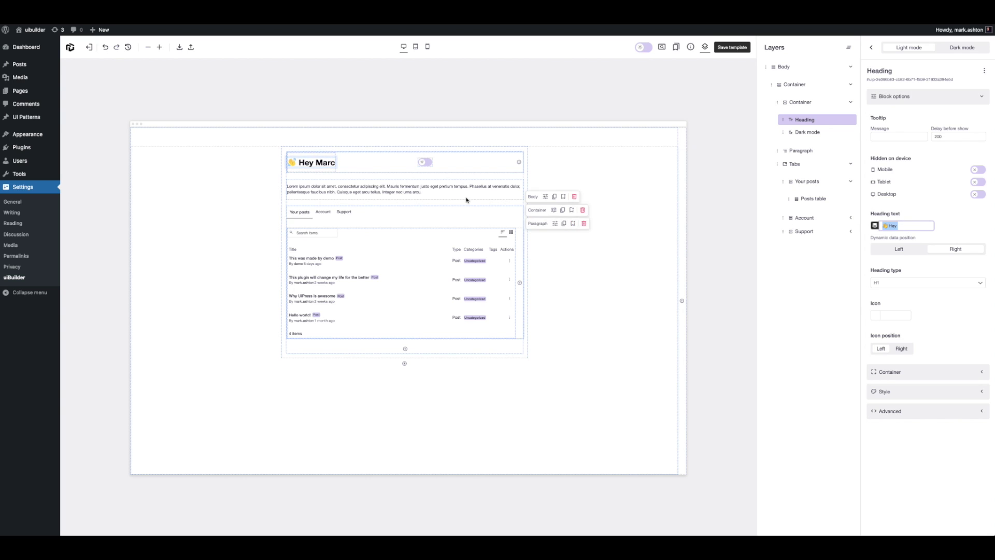
mouse_move(329, 163)
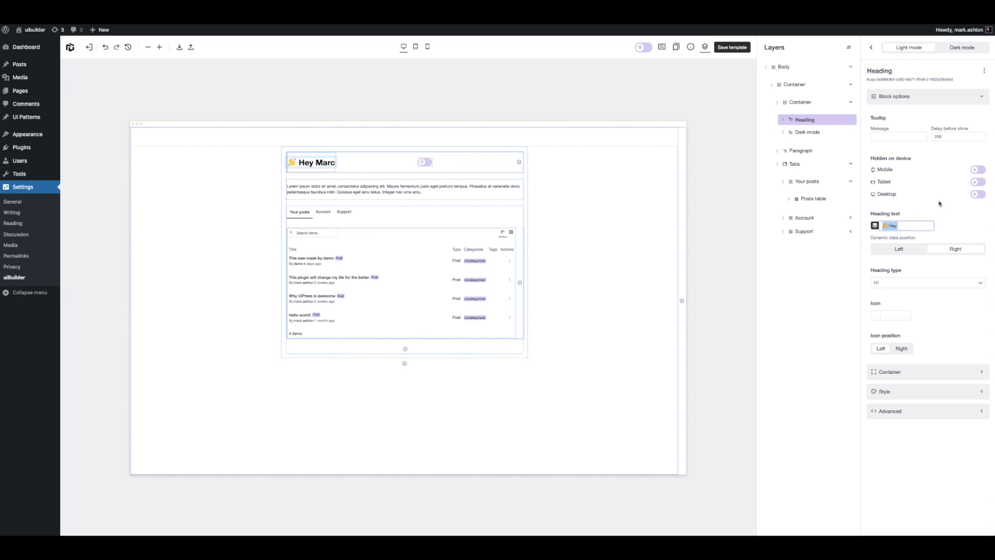
Step: Try User initials and Current Date as the greeting heading's dynamic data
click(874, 226)
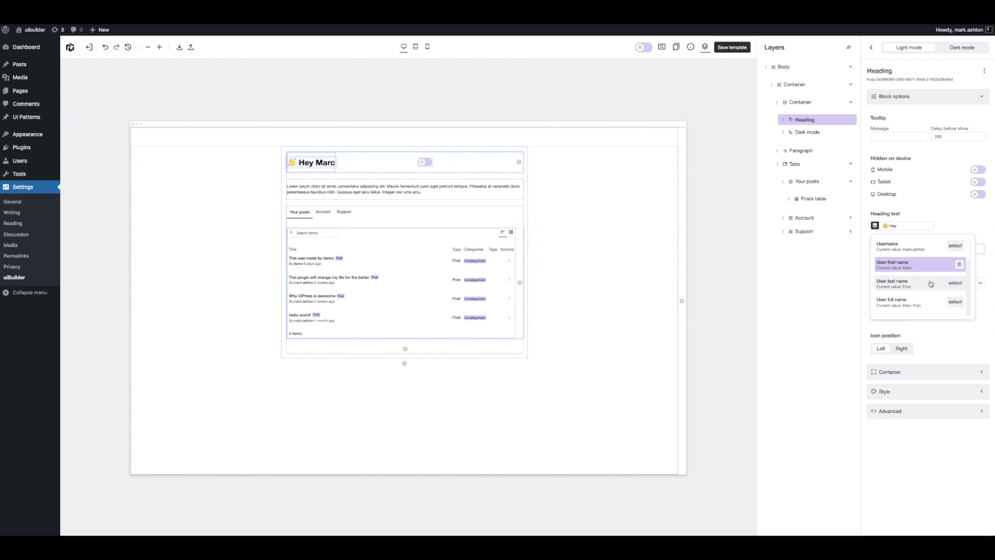
scroll(930, 283, down, 3)
scroll(931, 280, down, 1)
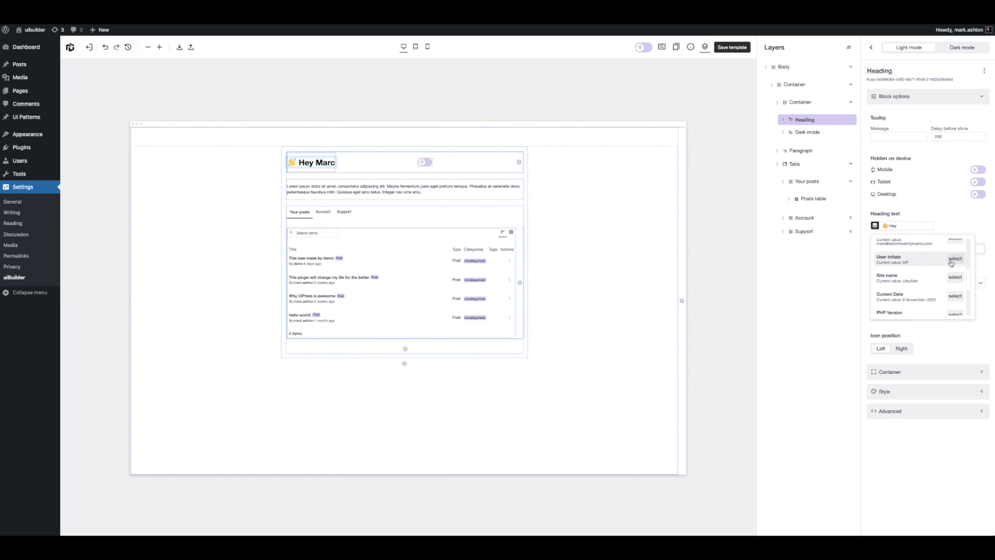
click(955, 258)
scroll(946, 278, down, 1)
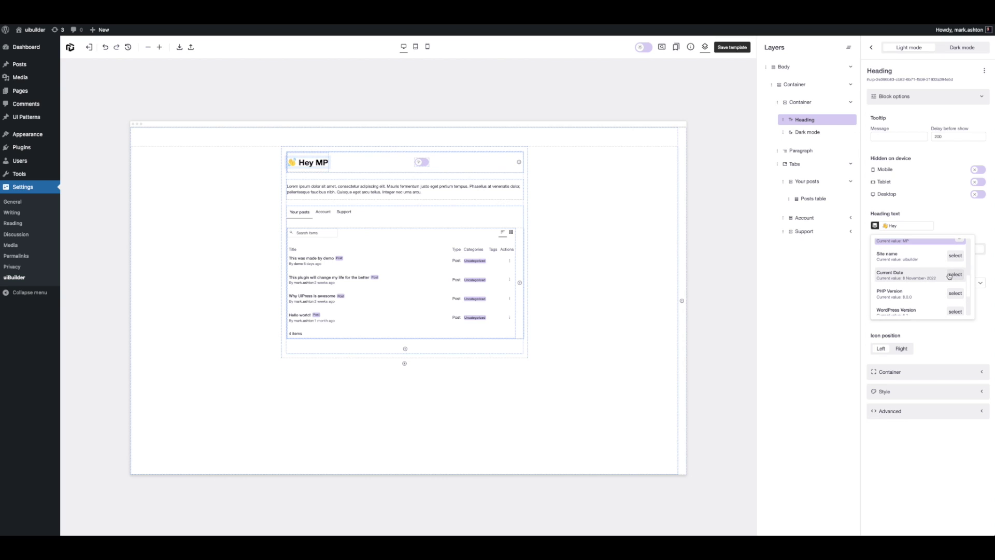
click(950, 276)
scroll(936, 278, down, 3)
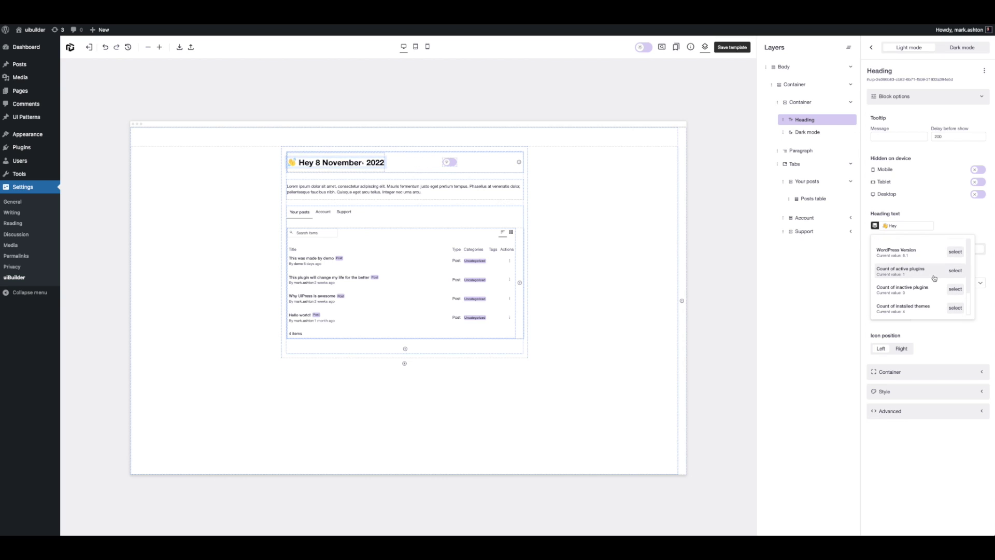
Step: Set the greeting heading's dynamic data to User first name and return to the template's settings
scroll(934, 278, up, 2)
scroll(917, 278, up, 5)
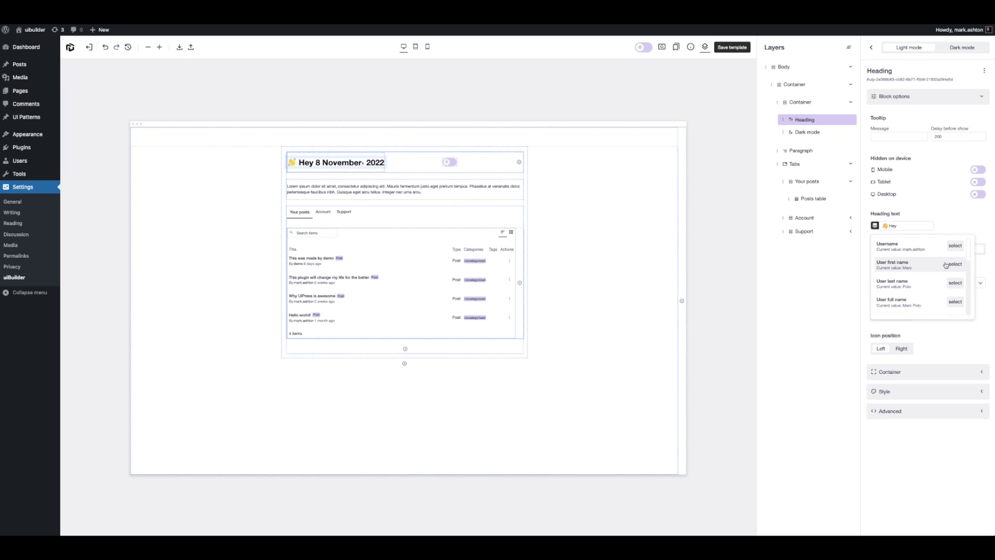
click(949, 265)
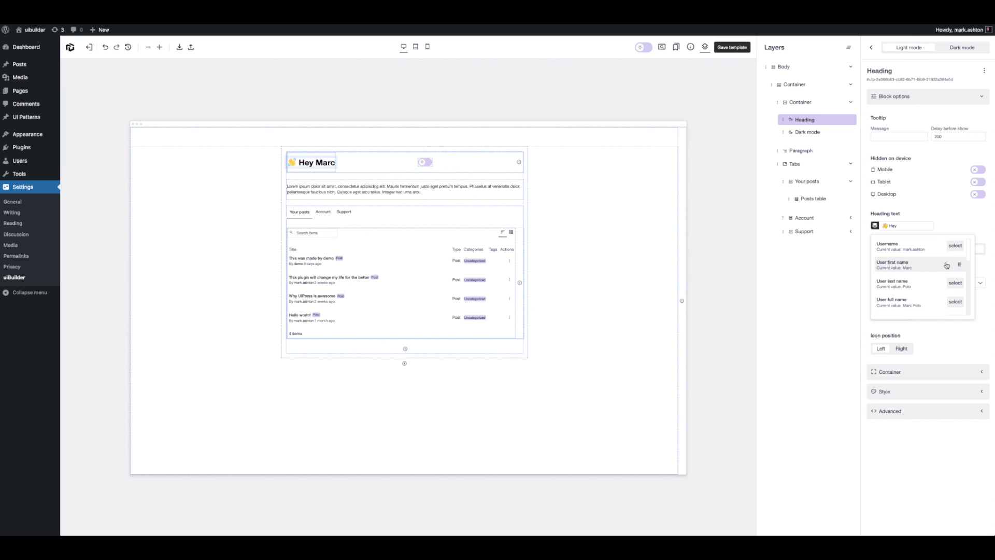
click(816, 296)
key(Escape)
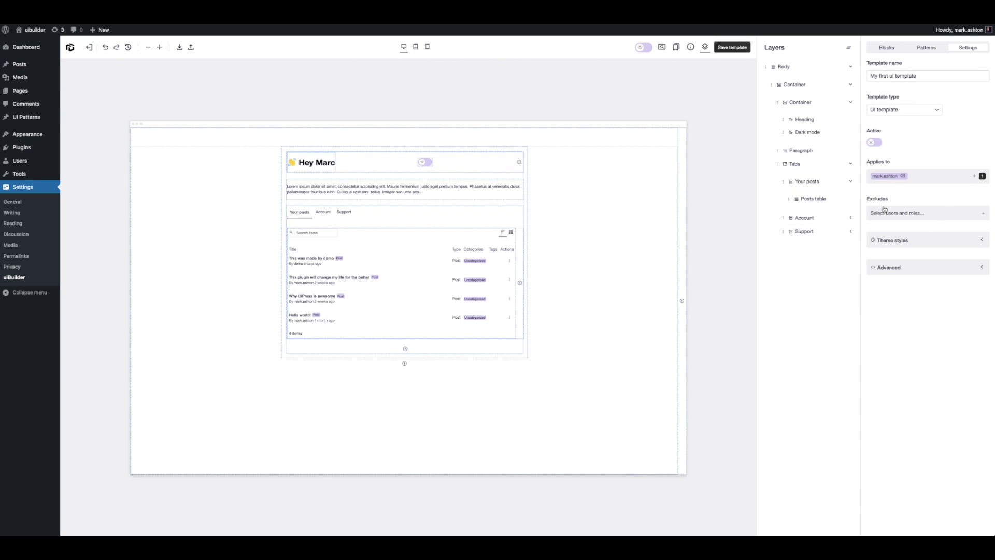
Step: Activate the template and rename it "Welcome"
click(875, 142)
click(889, 77)
double_click(891, 77)
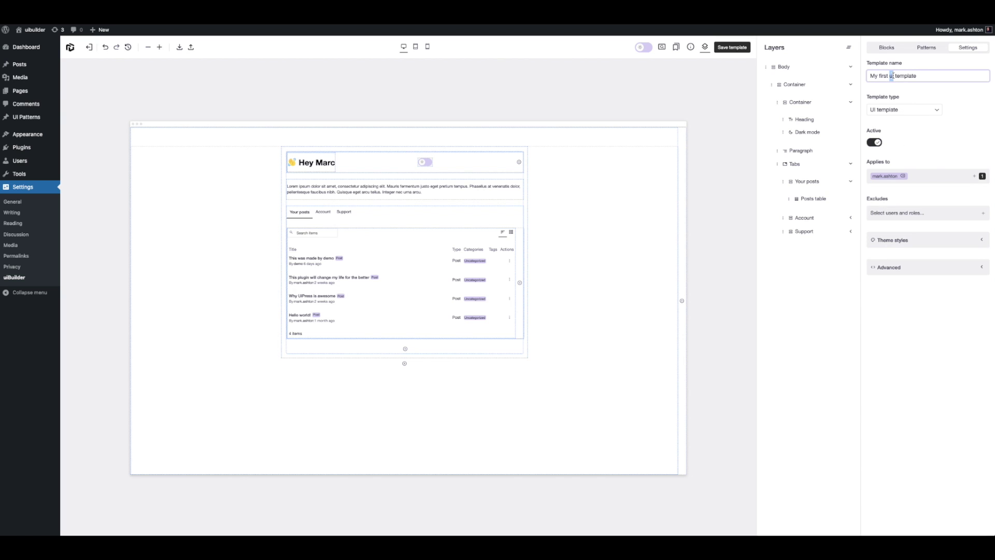
text(admin page)
drag(941, 76, 916, 76)
key(BackSpace)
drag(924, 78, 837, 79)
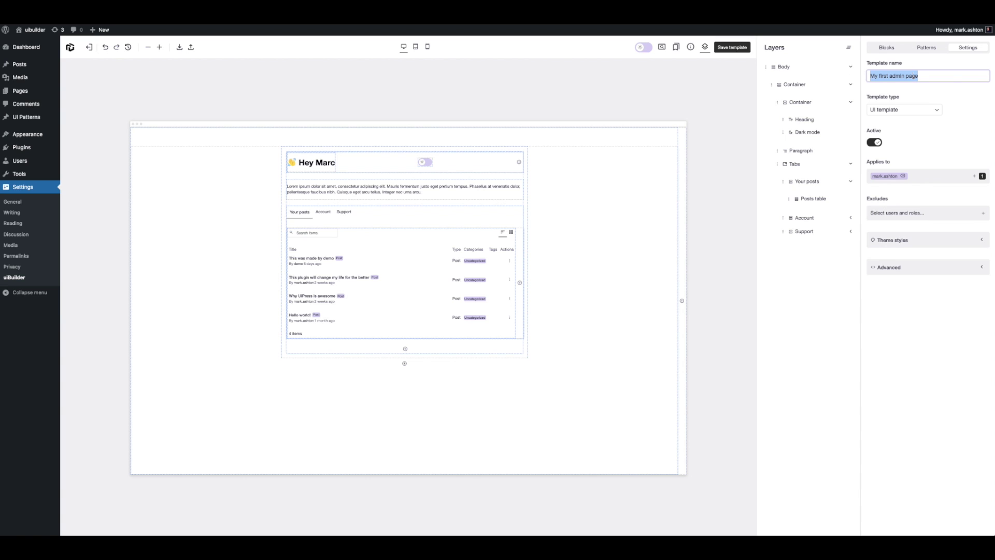
text(Welcome)
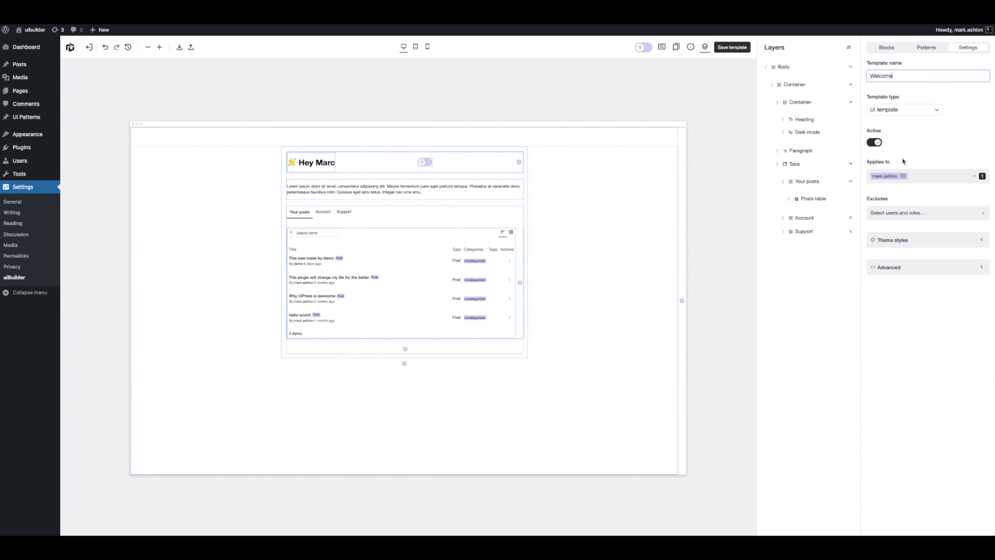
Step: Change the Welcome template's type to Admin Page, give it the analytics menu icon and check the available submenu parents
click(895, 110)
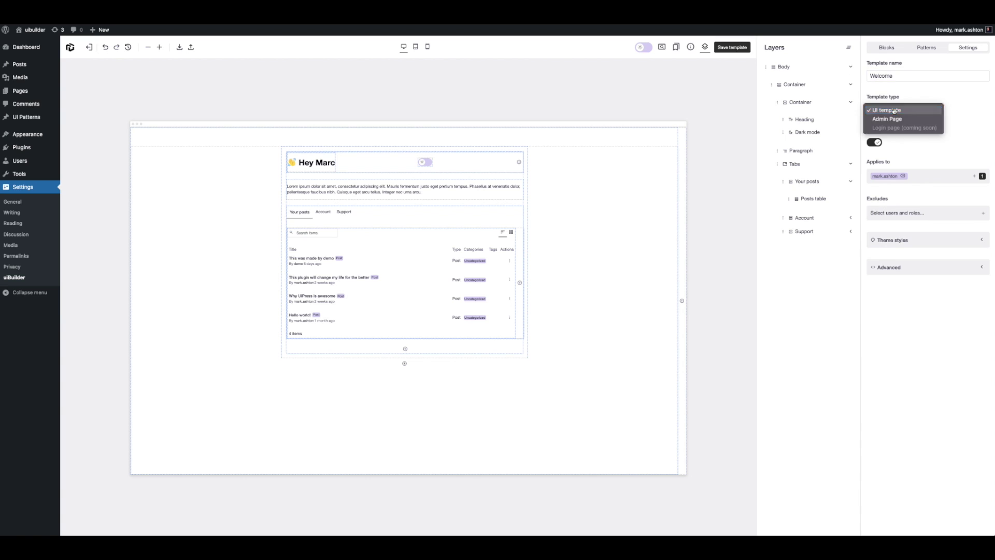
click(898, 121)
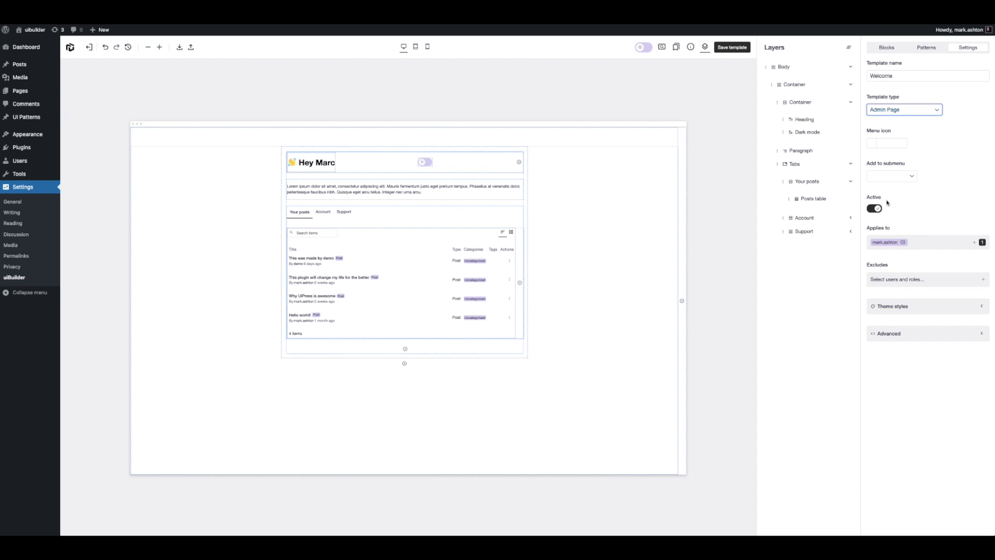
click(871, 146)
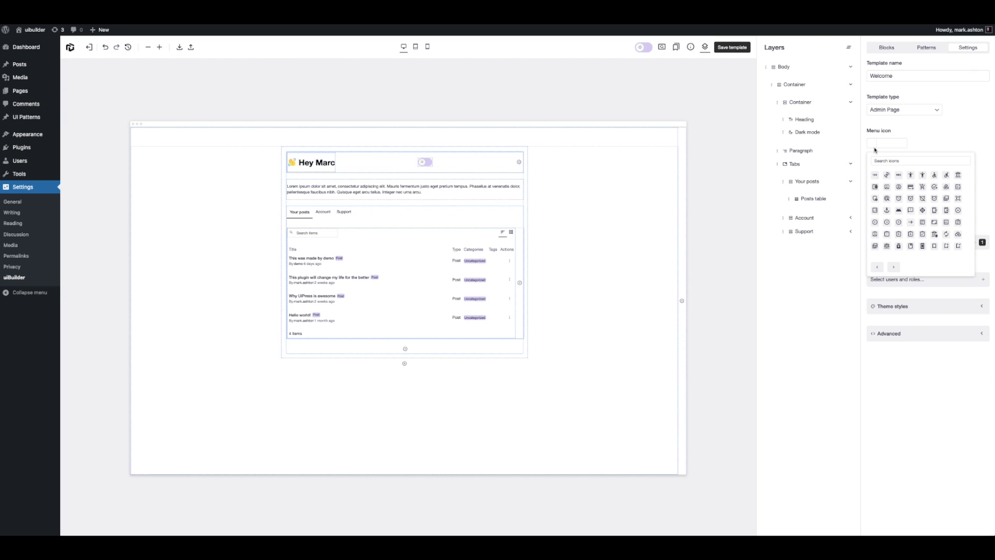
click(875, 210)
click(884, 174)
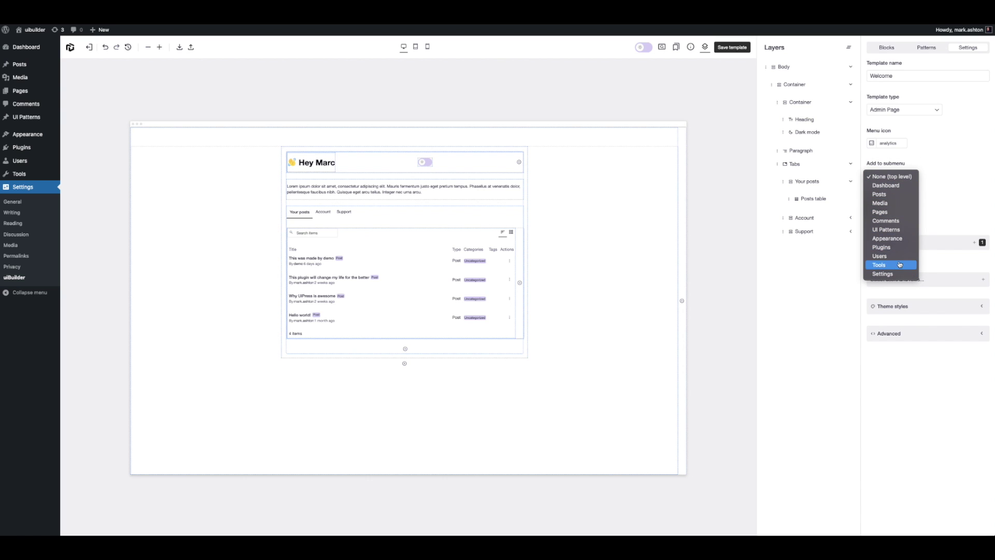
click(932, 180)
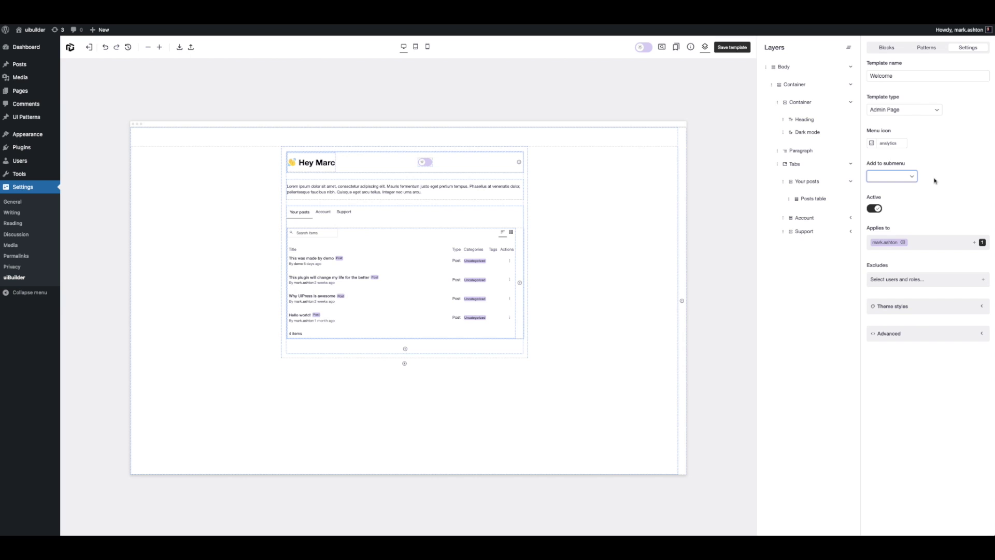
Step: Save the Welcome template and reload the editor to open the new Welcome admin page
click(721, 48)
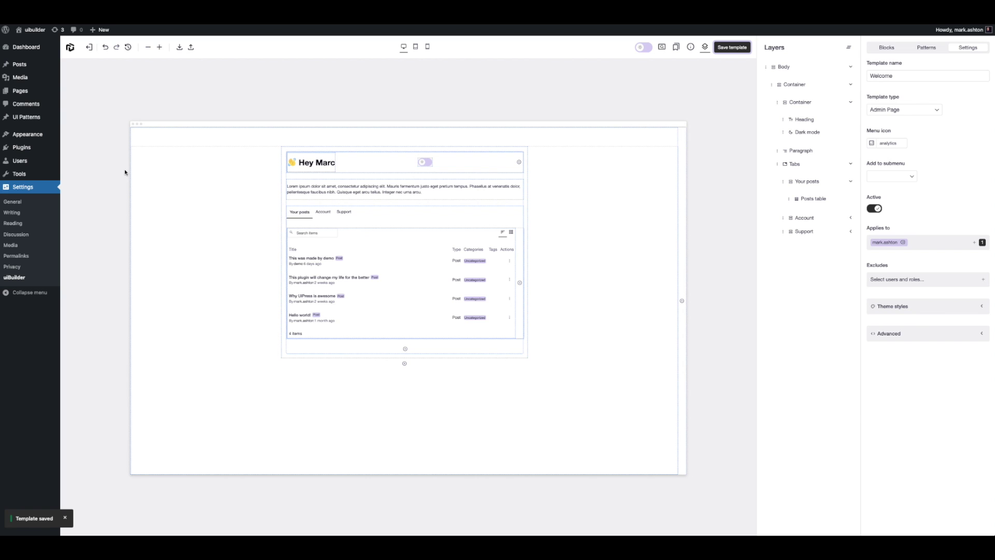
key(super+r)
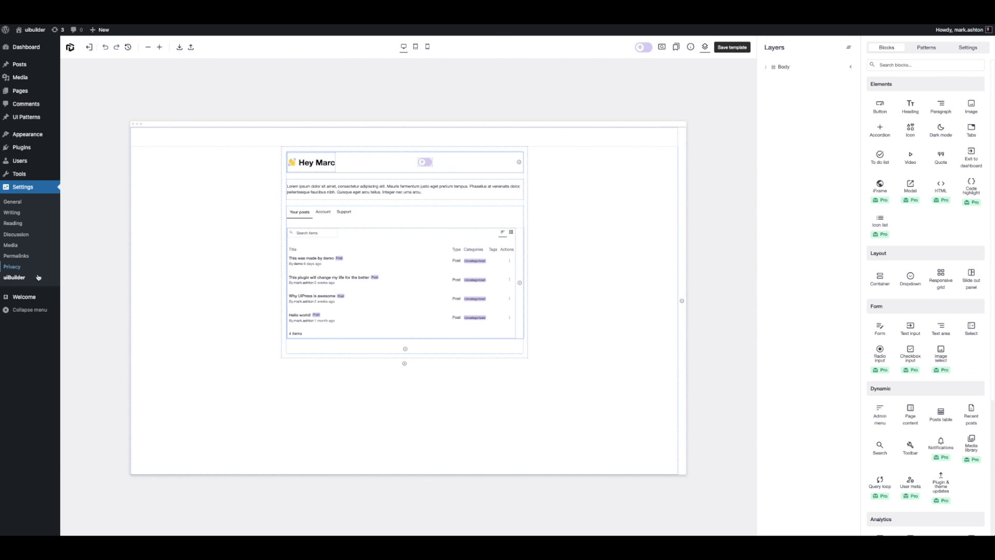
click(30, 299)
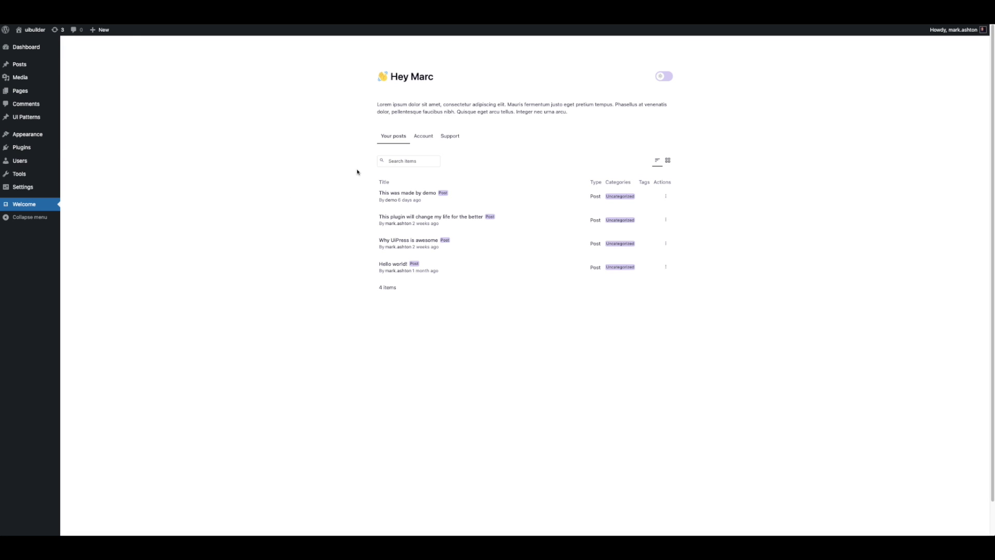
Step: Look through the Account, Support and Your posts sections of the live Welcome page
click(429, 141)
click(446, 138)
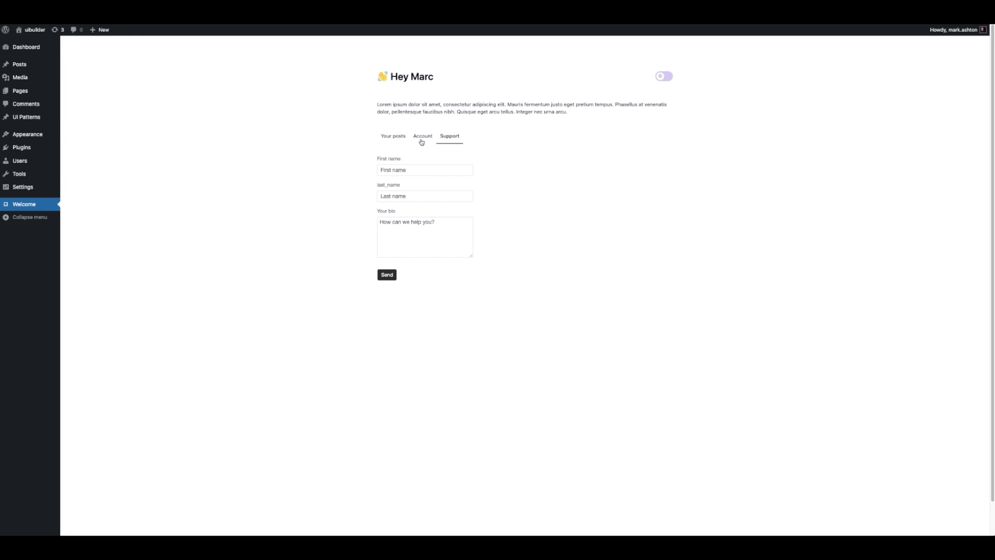
click(422, 138)
click(404, 137)
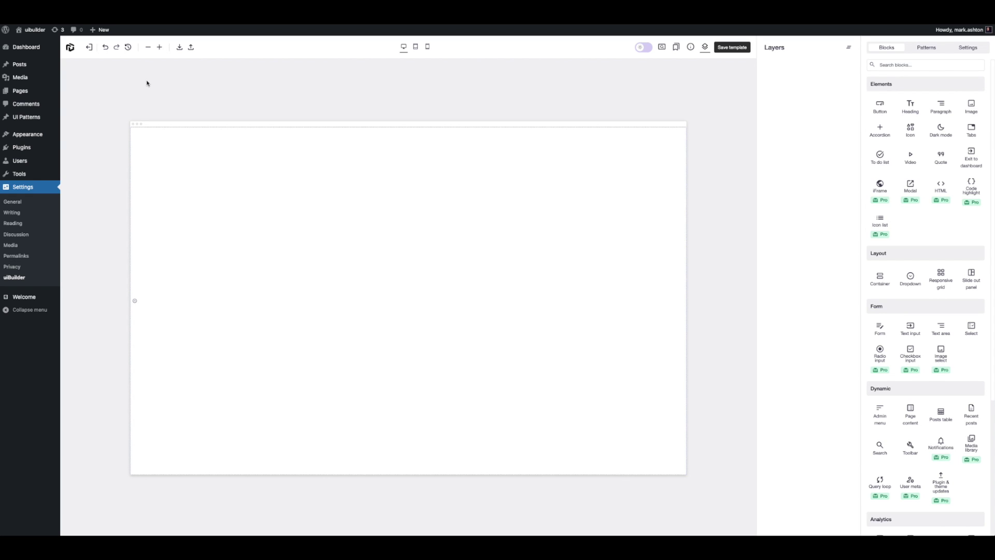
Step: Step through the draft template's history states for the To do list and Button blocks, returning to Button block deleted
click(128, 47)
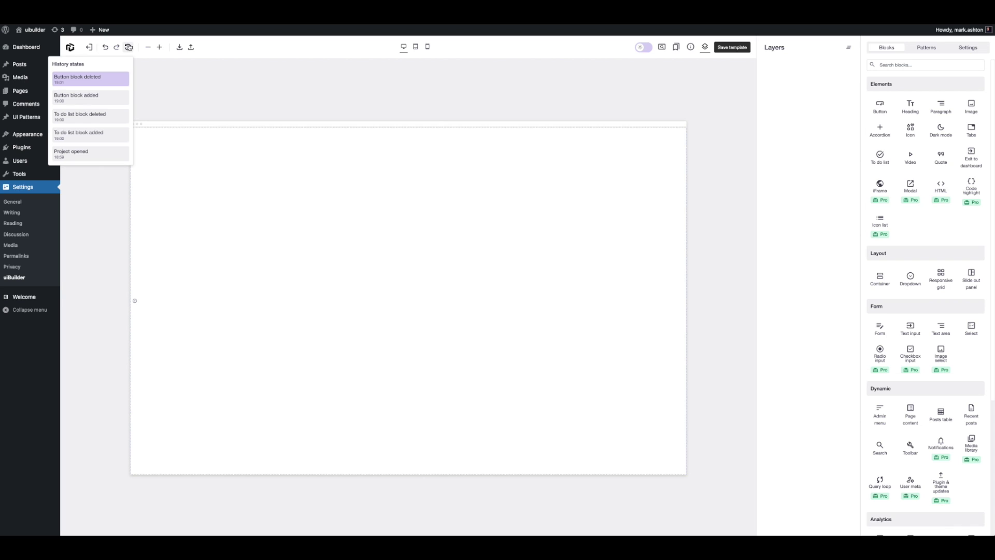
click(174, 85)
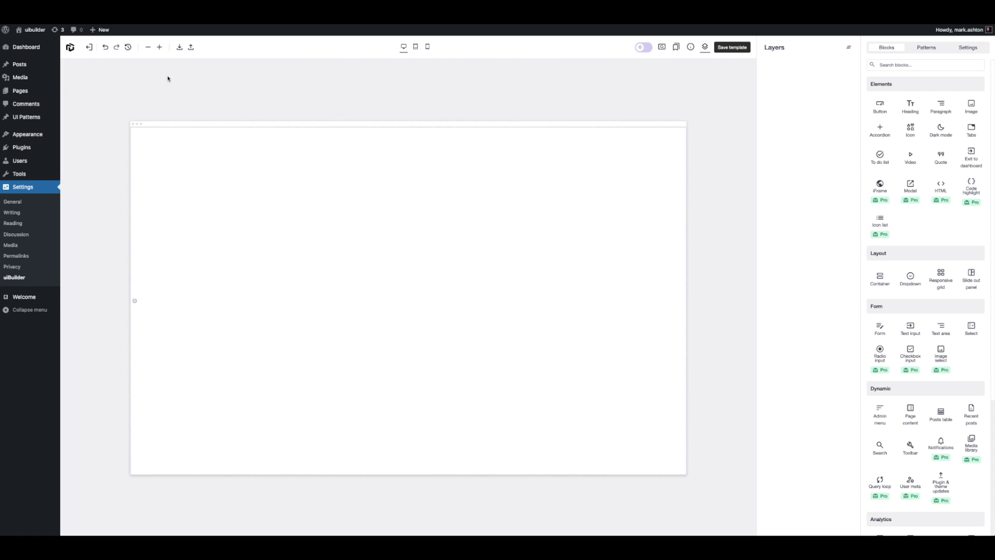
click(128, 47)
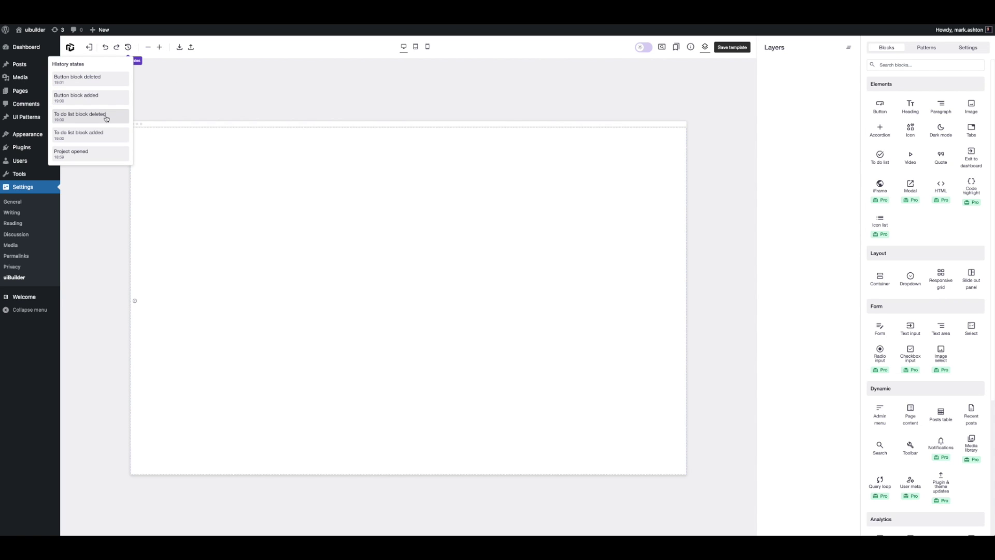
click(100, 134)
click(100, 96)
click(99, 80)
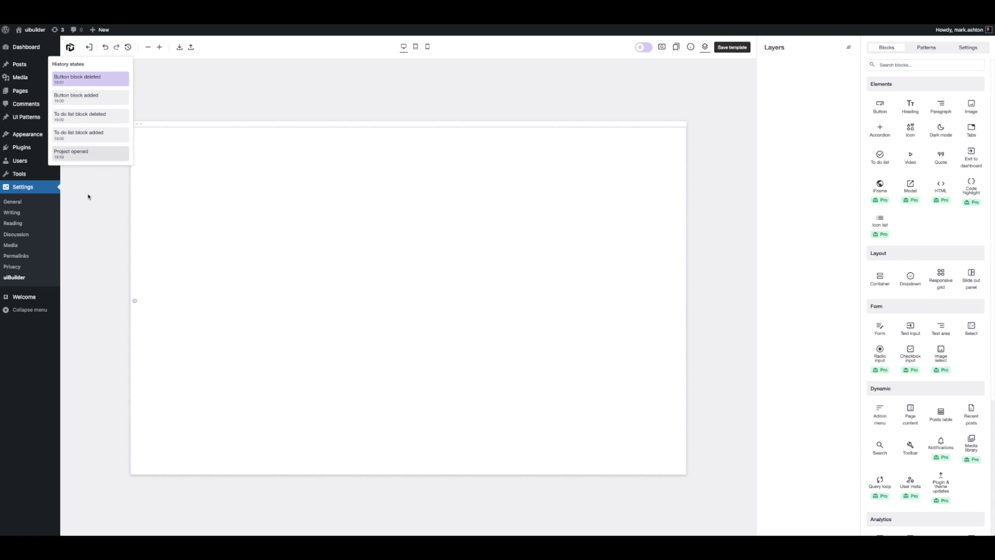
click(178, 117)
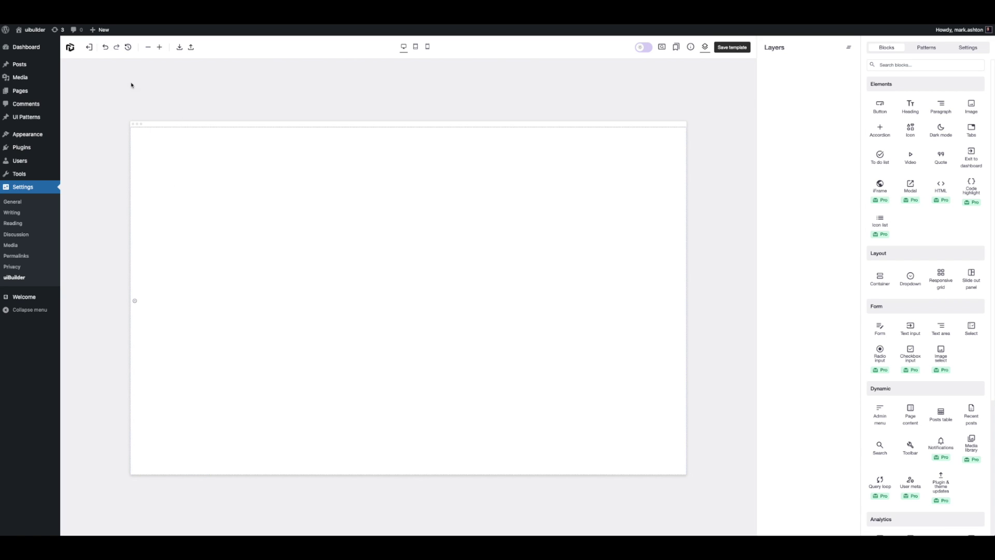
Step: Try the canvas zoom and preview the template at tablet and mobile sizes, returning to desktop size
click(160, 46)
click(149, 47)
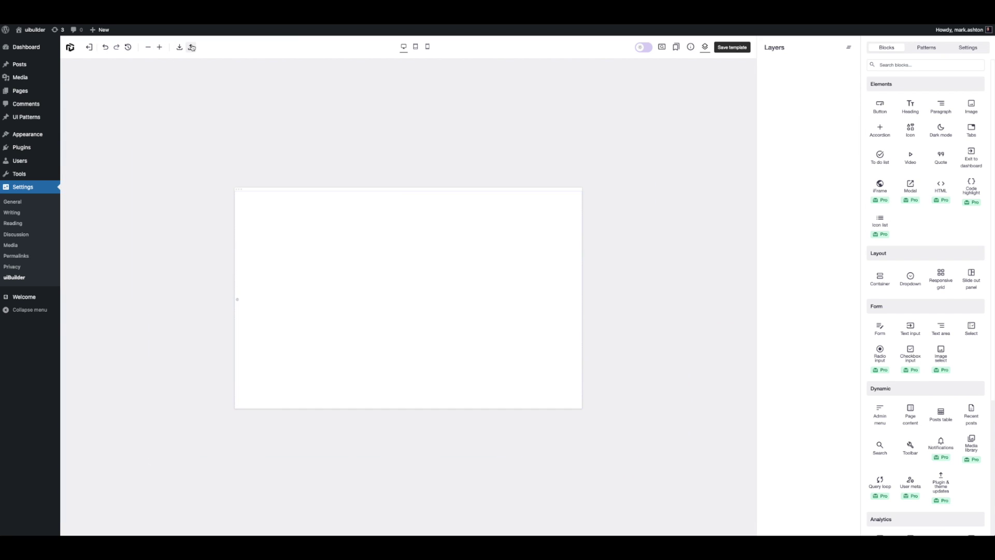
click(415, 46)
click(427, 47)
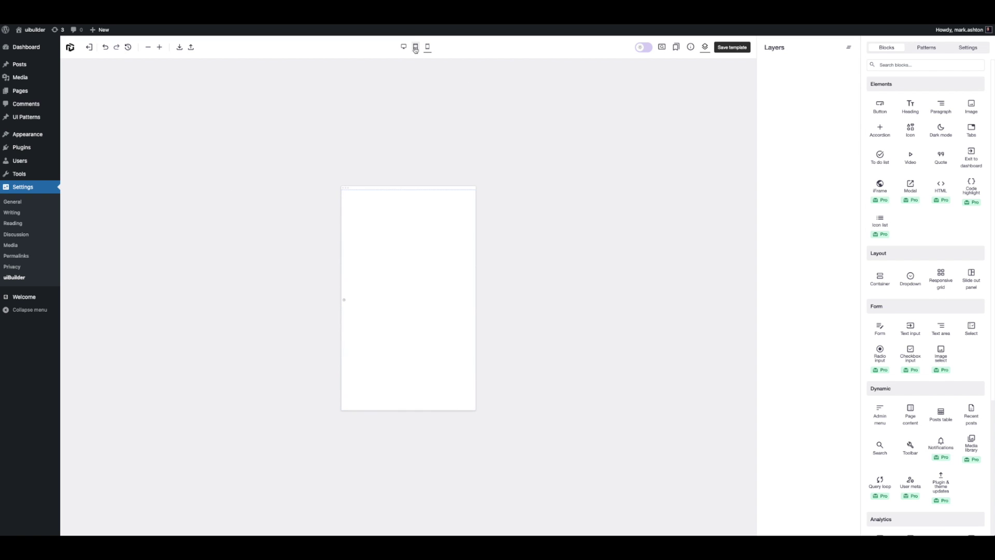
click(415, 48)
click(403, 46)
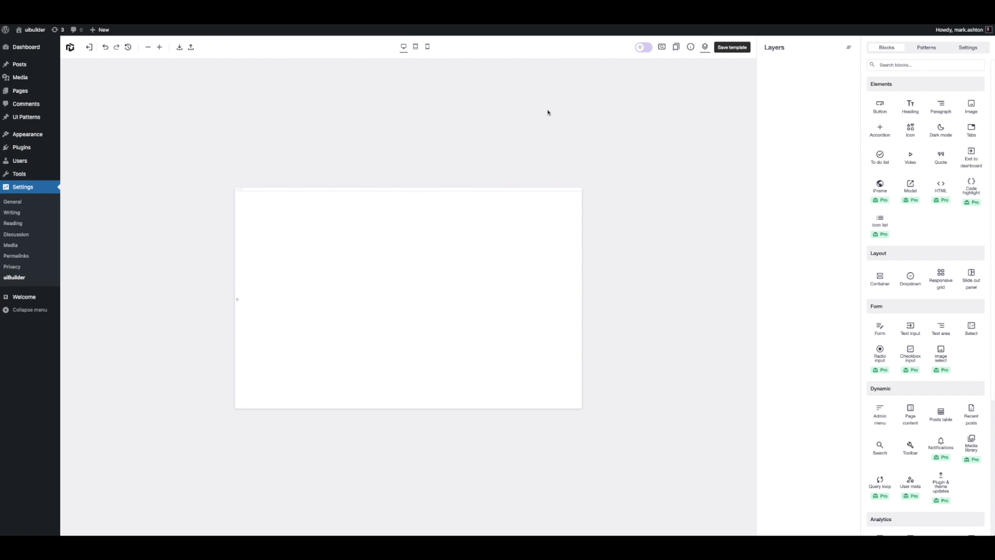
Step: Look at the UiPress documentation and the Custom CSS and Custom JS options in the template's advanced settings
click(691, 47)
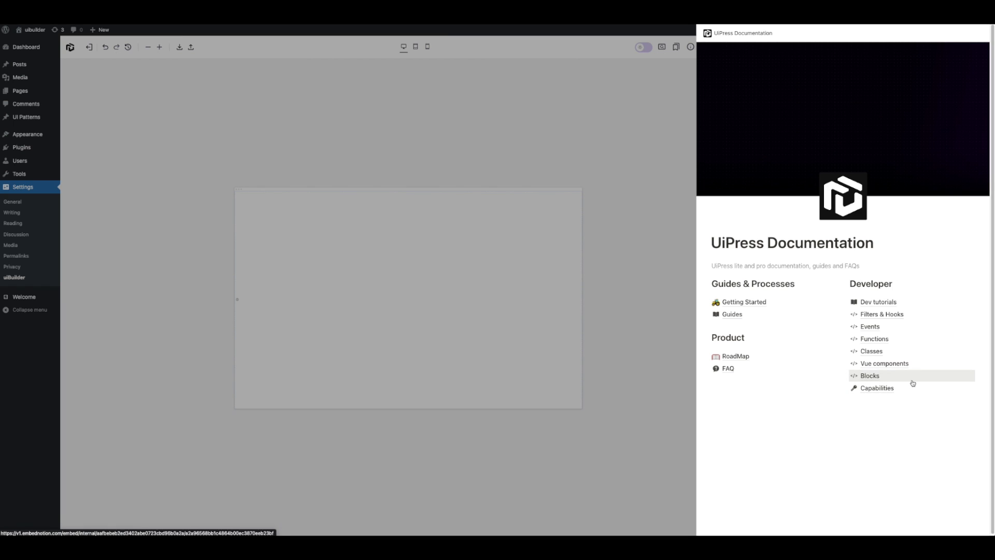
click(561, 278)
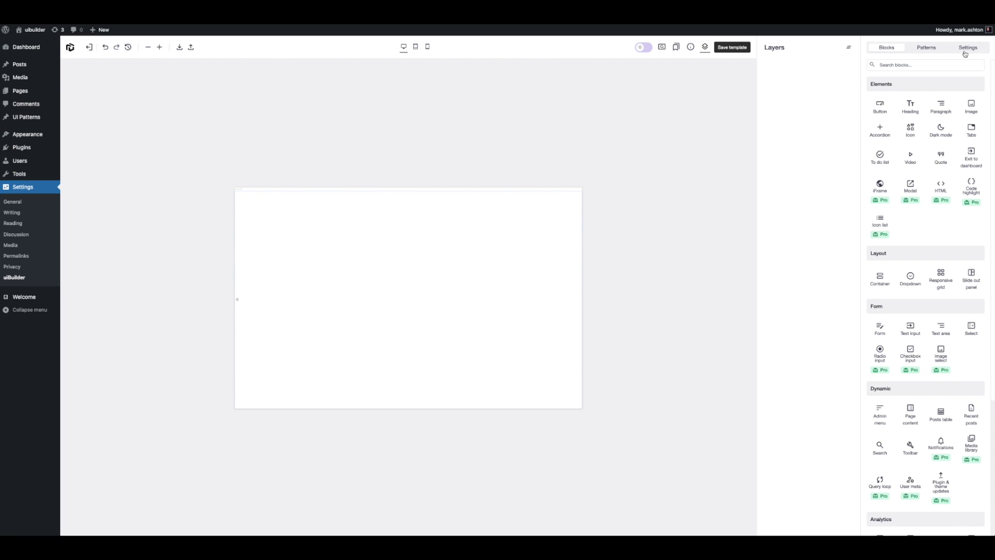
click(965, 52)
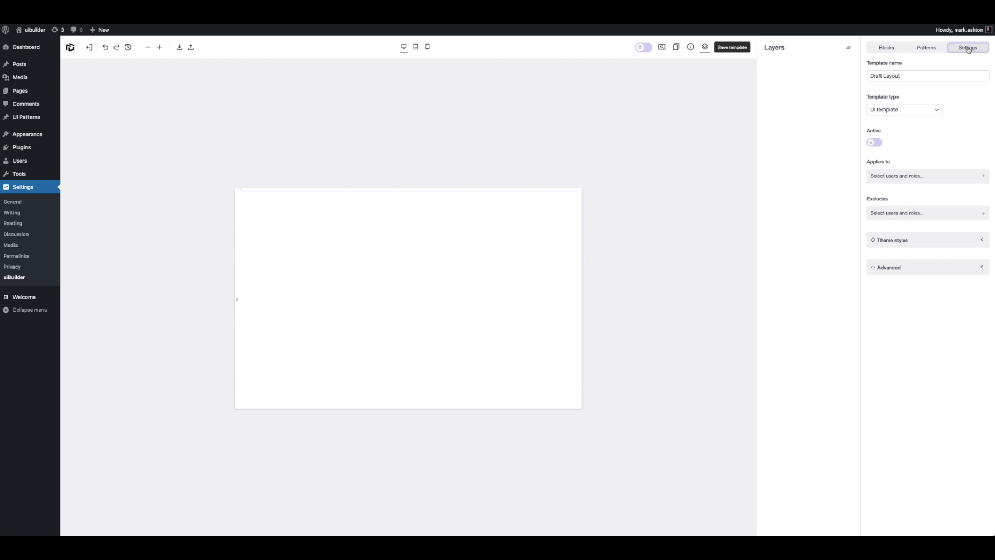
click(940, 269)
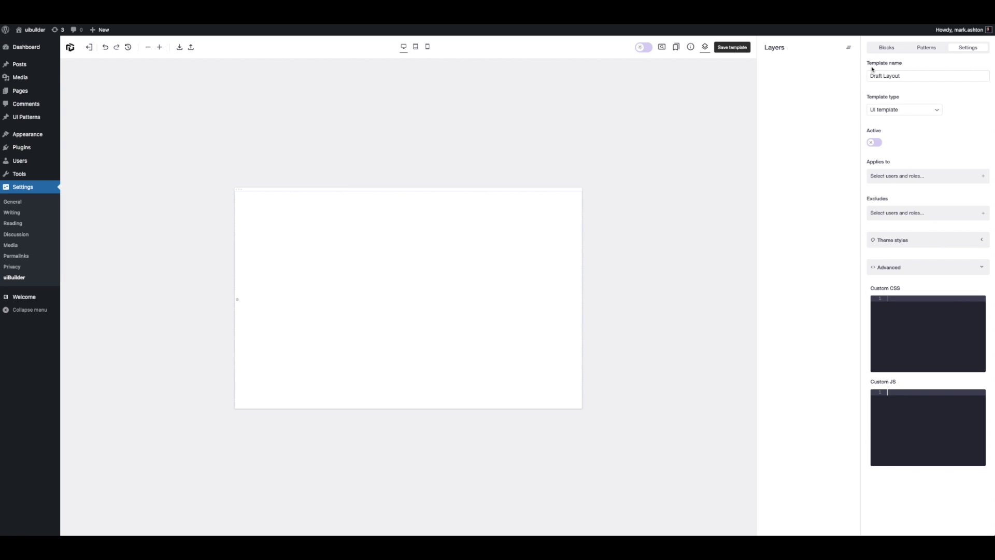
Step: Add a Button block to the empty template and examine its advanced options before returning to the block library
click(886, 47)
drag(880, 107, 389, 269)
click(274, 208)
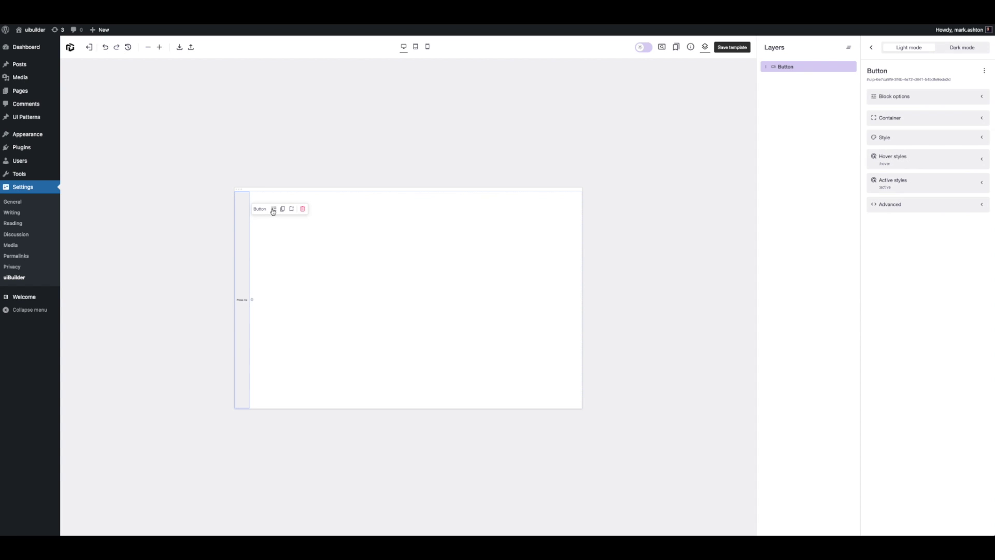
click(906, 209)
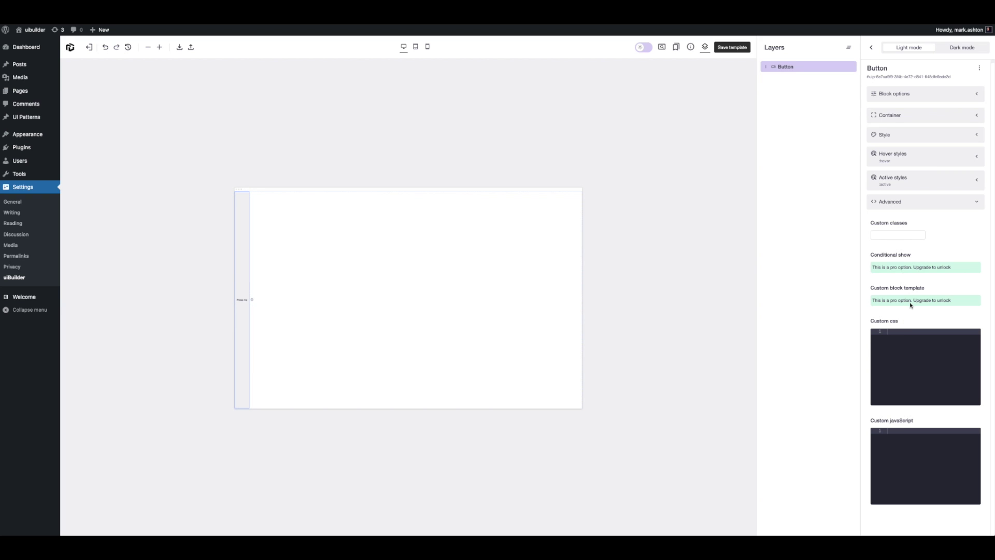
click(871, 47)
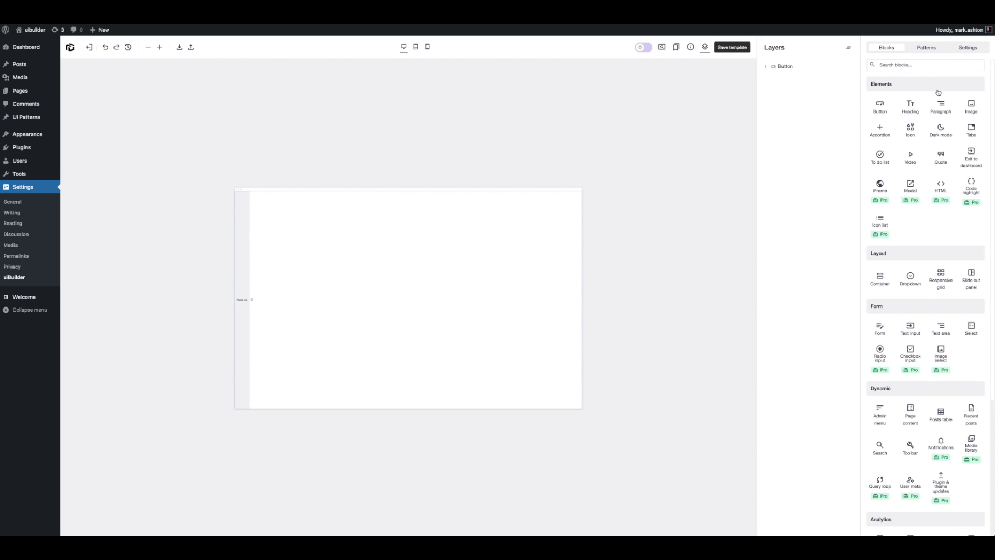